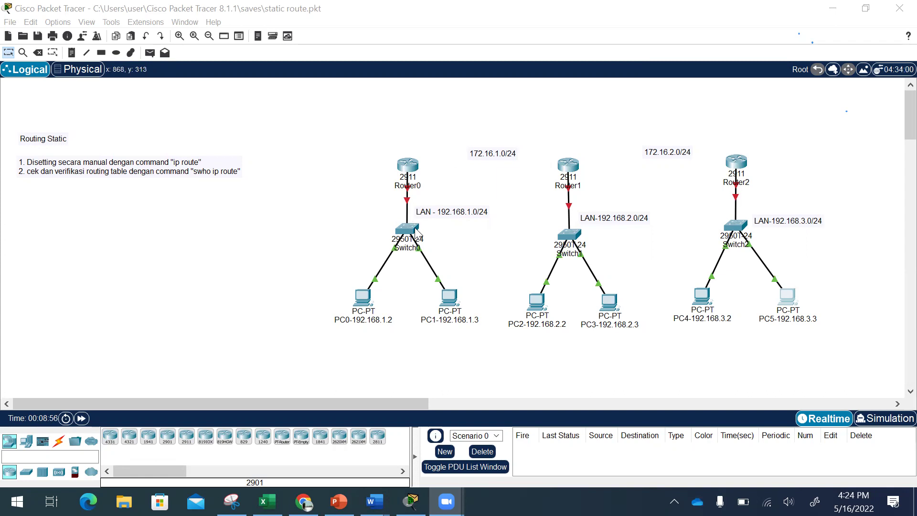
Open Router0's command-line interface beside the topology and enter global configuration mode
left_click(408, 172)
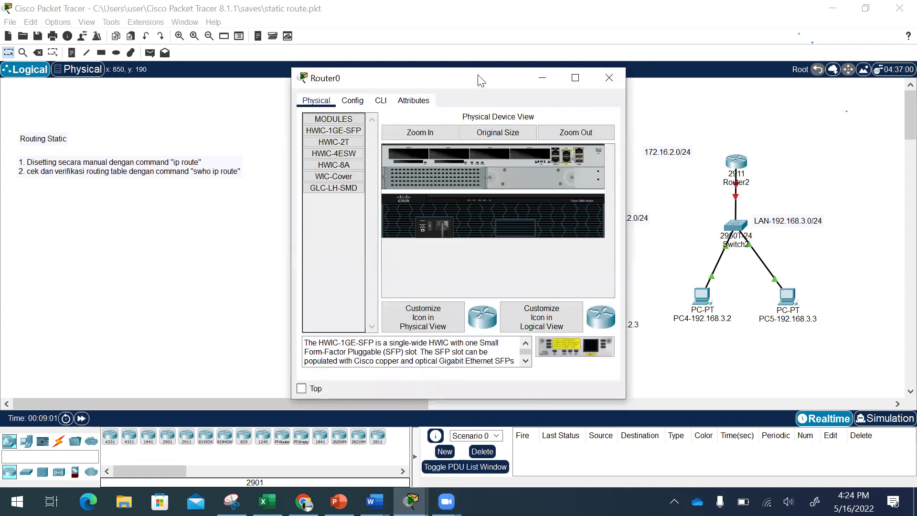
left_click_drag(480, 80, 194, 88)
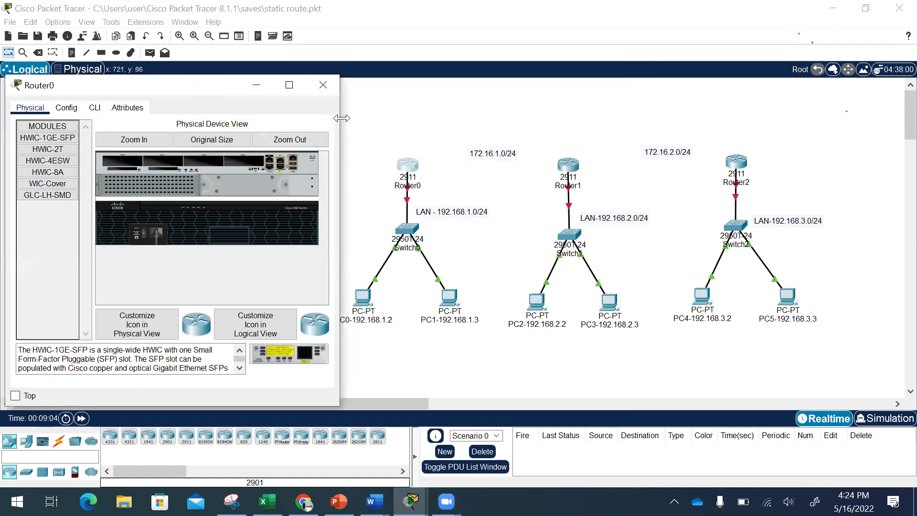
left_click_drag(342, 118, 366, 120)
left_click(94, 107)
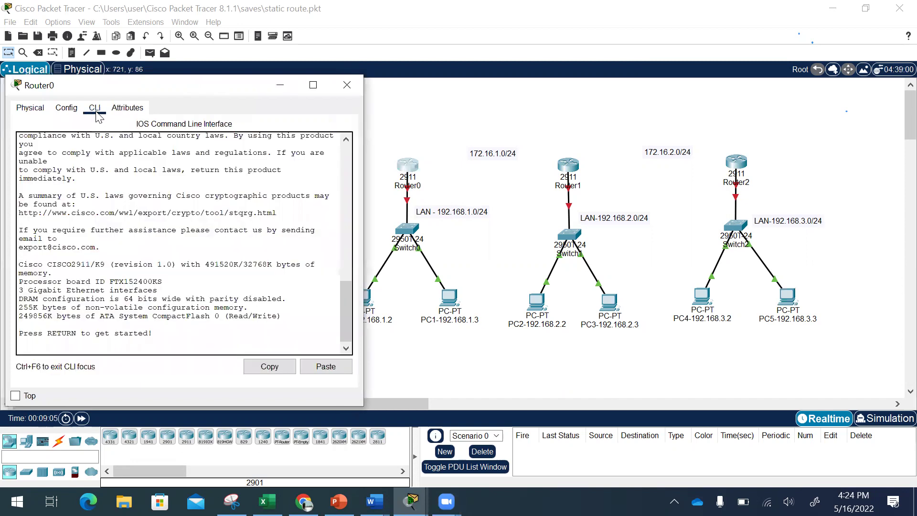
key("Return")
type("c")
type("na")
key("Return")
type("conf t")
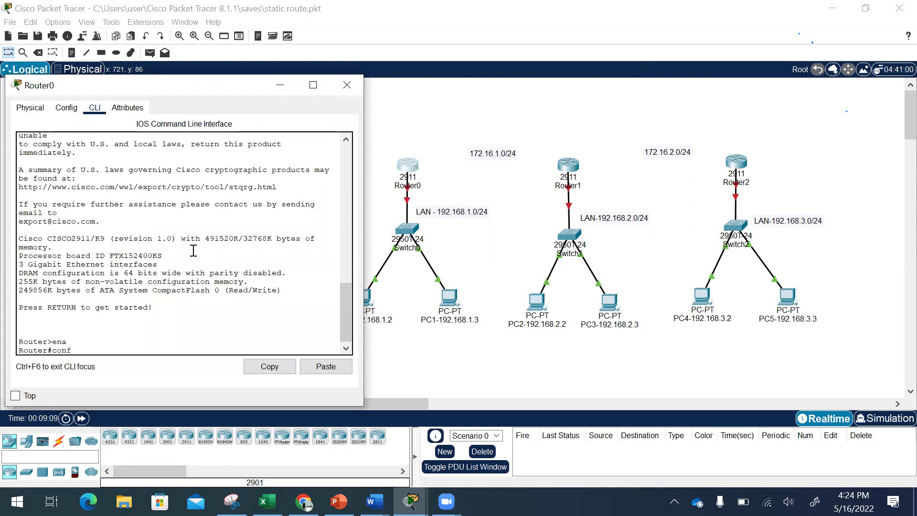
key("Return")
Set Router0's hostname to ROUTER-0
type("how")
type("t ROUTER-")
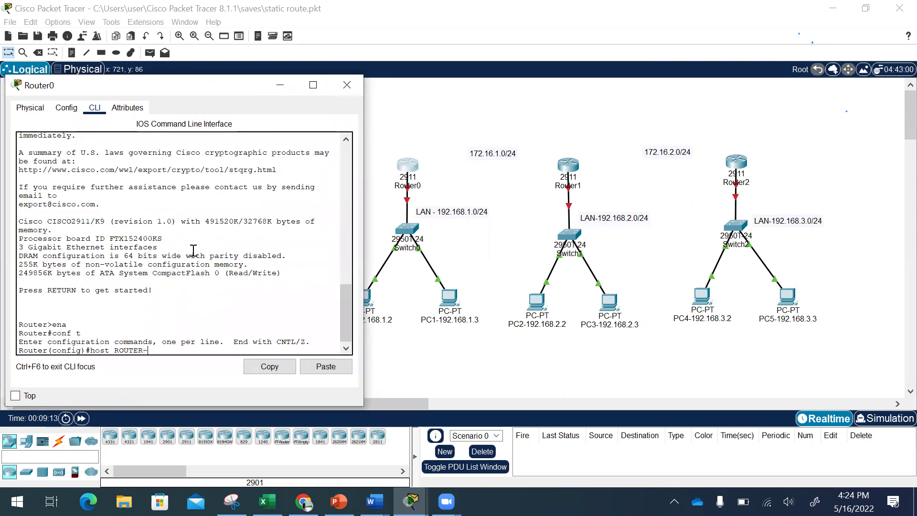
type("0")
key("Return")
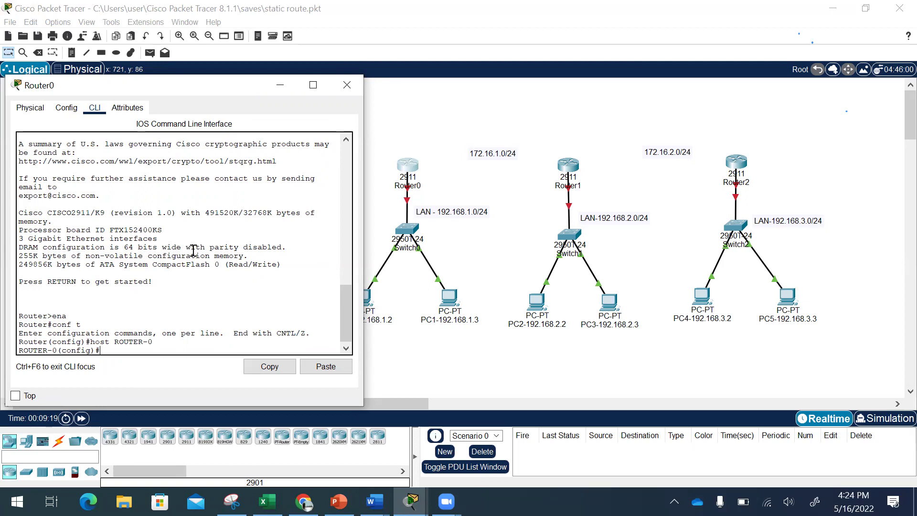
Enable interface gi0/0 on ROUTER-0 with no shut
type("int gi0/0")
key("Return")
type("nfig-if)#no shut")
key("Return")
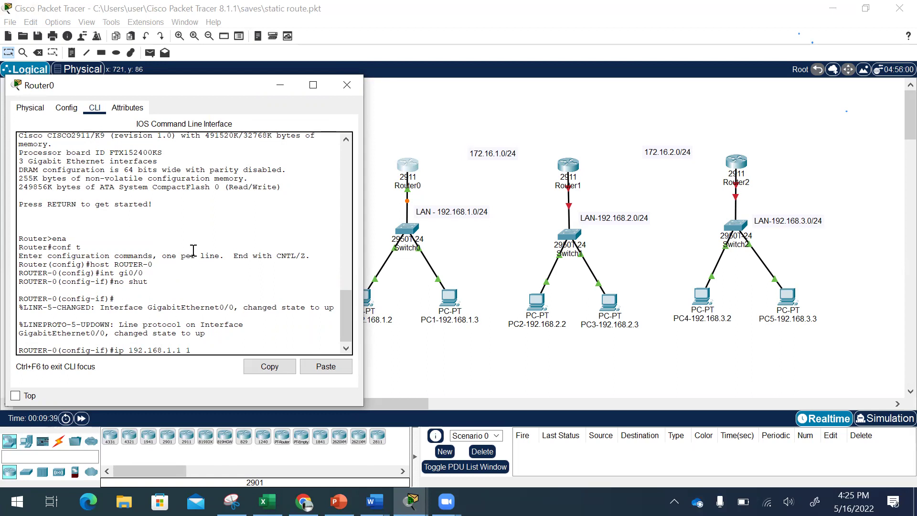
Assign IP address 192.168.1.1 with mask 255.255.255.0 to ROUTER-0's gi0/0 and exit to privileged mode
type("55.255.255.0")
key("Return")
key("Up")
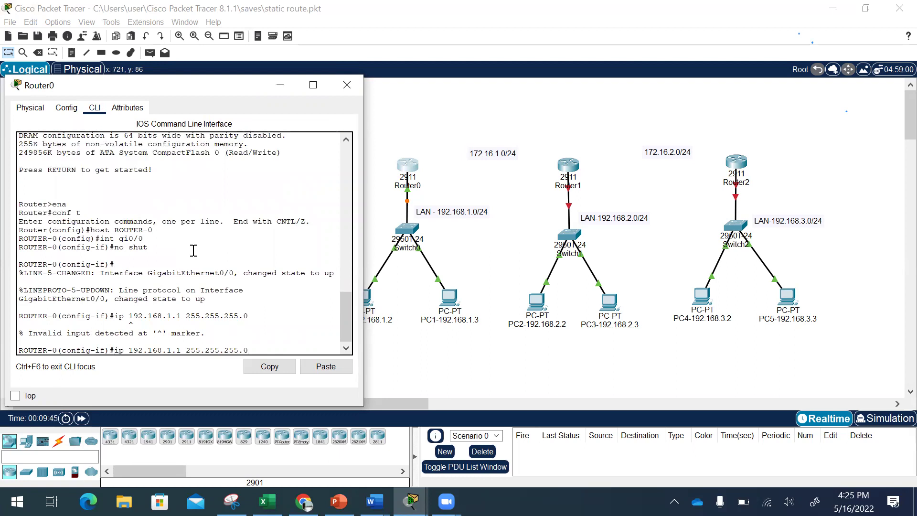
type("address")
key("Return")
type("exit")
key("Return")
key("Return")
type("exit")
key("Return")
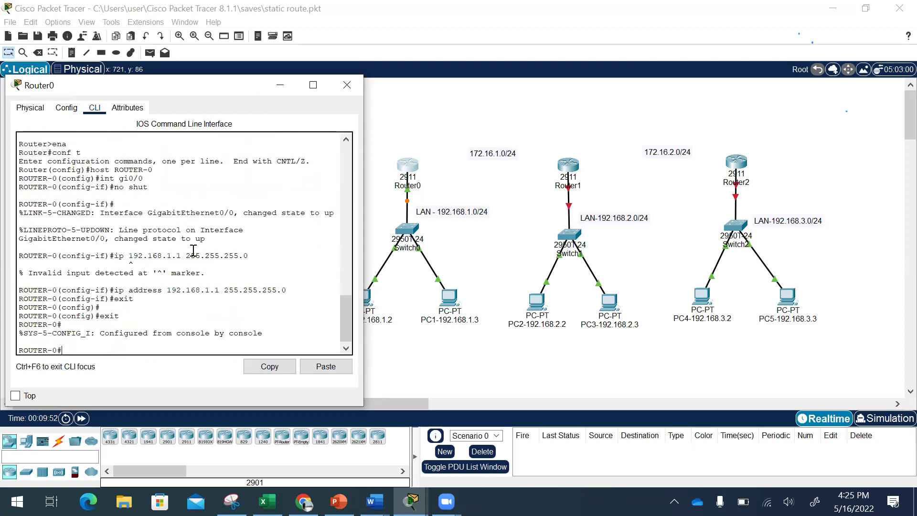
Display ROUTER-0's running configuration and check the GigabitEthernet0/0 address entry
type("sh run")
key("Return")
key("space")
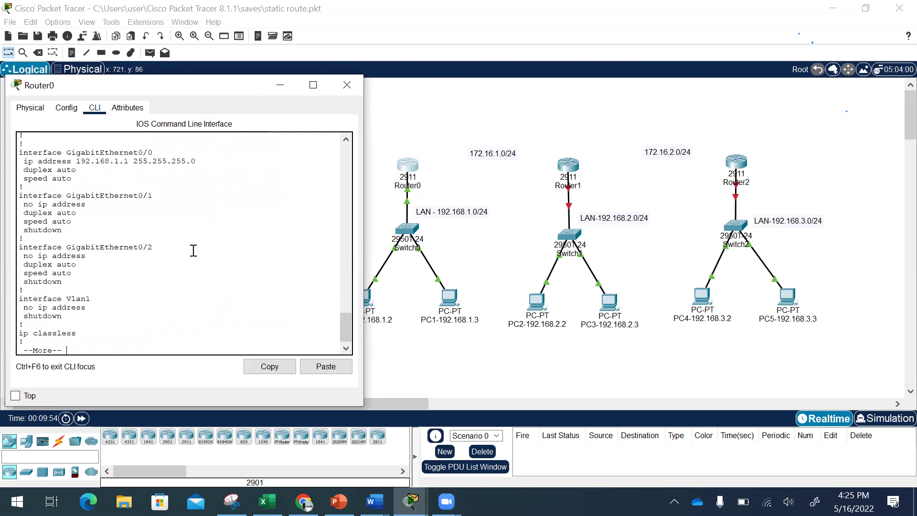
mouse_move(69, 169)
left_mouse_down()
mouse_move(36, 153)
mouse_move(70, 168)
left_mouse_up()
left_click(178, 287)
key("Return")
key("Return")
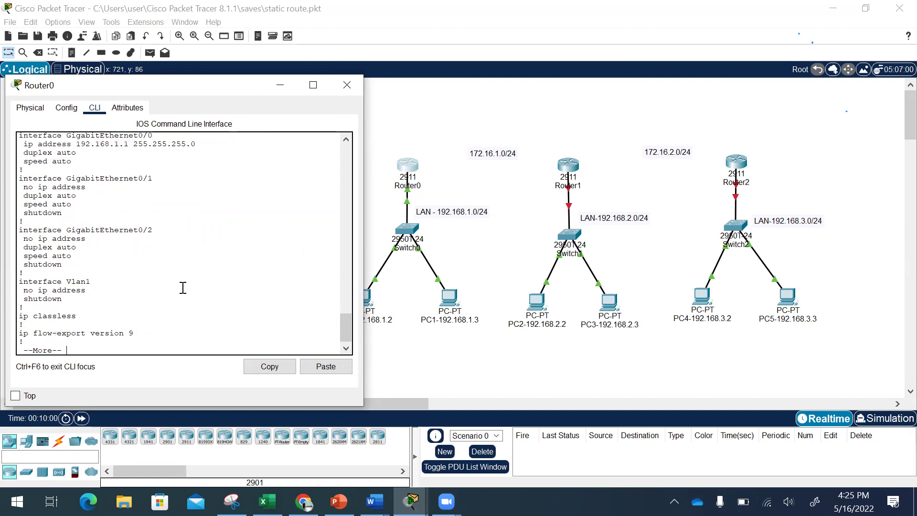
key("Return")
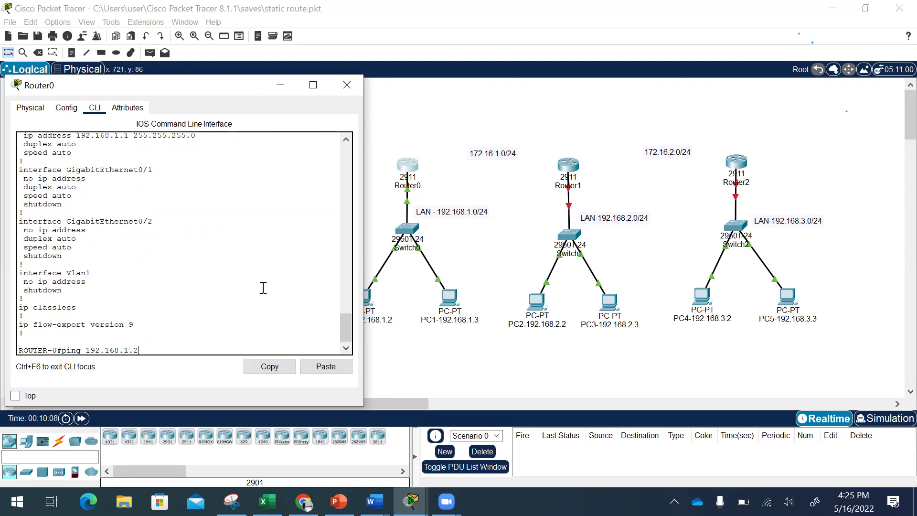
Ping the PCs 192.168.1.2 and 192.168.1.3 from ROUTER-0
key("Return")
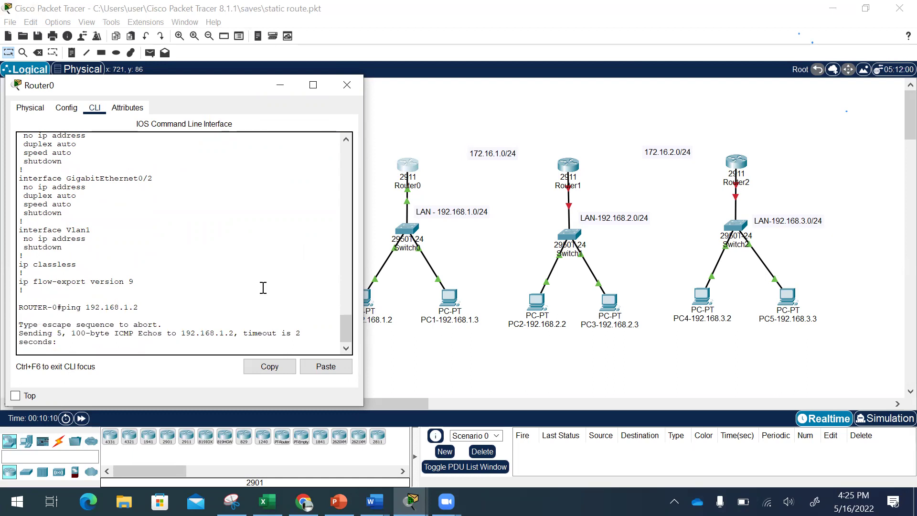
key("Up")
key("BackSpace")
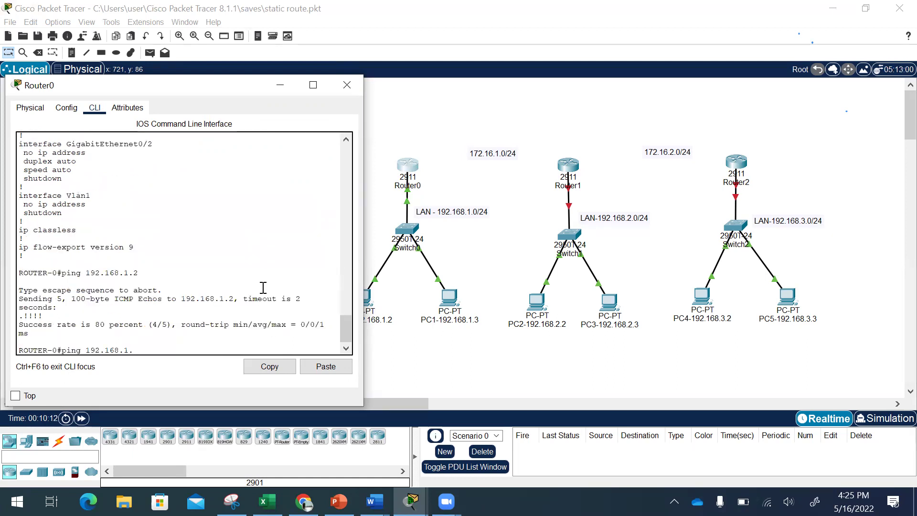
type("3")
key("Return")
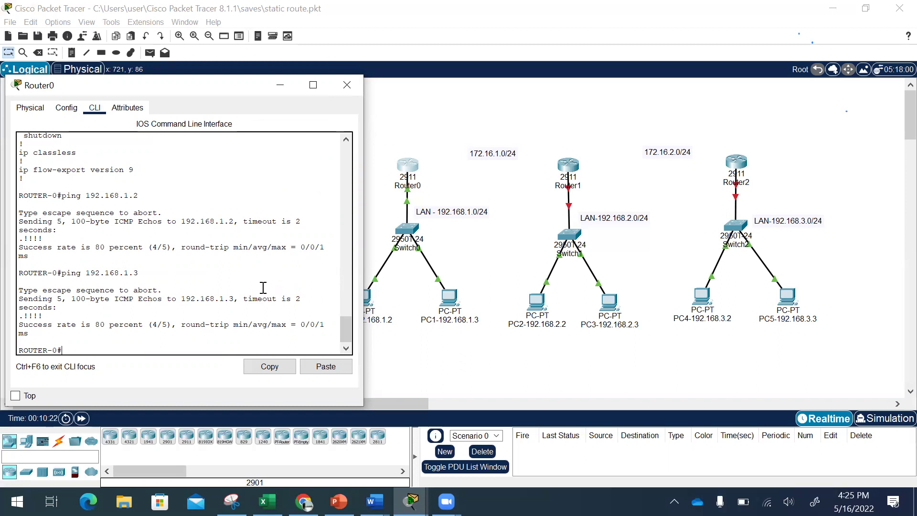
Open Router1's command-line interface beside its part of the topology and enter global configuration mode
left_click(585, 181)
left_click(572, 163)
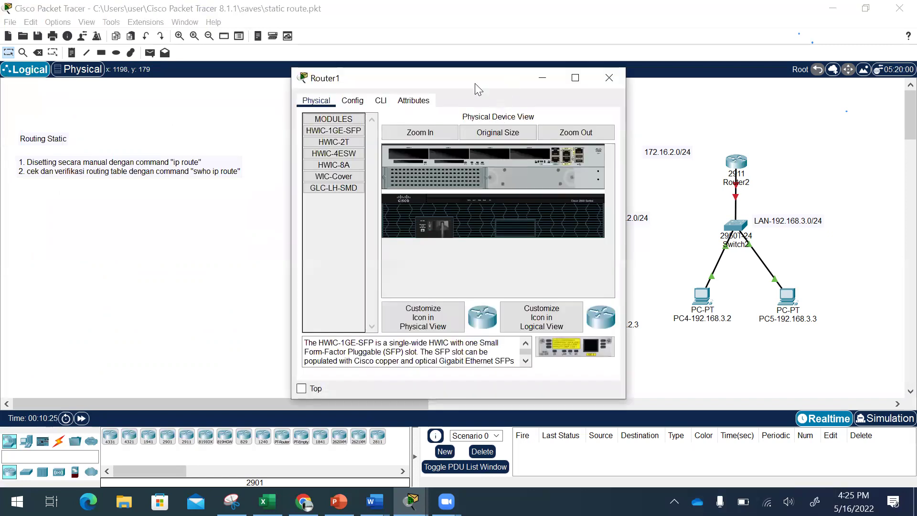
left_click_drag(475, 84, 227, 82)
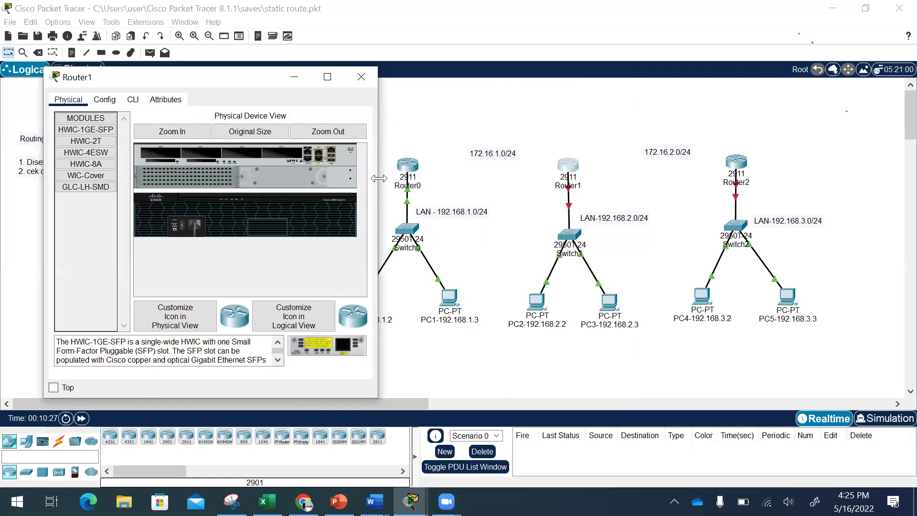
left_click_drag(379, 178, 448, 178)
left_click(133, 99)
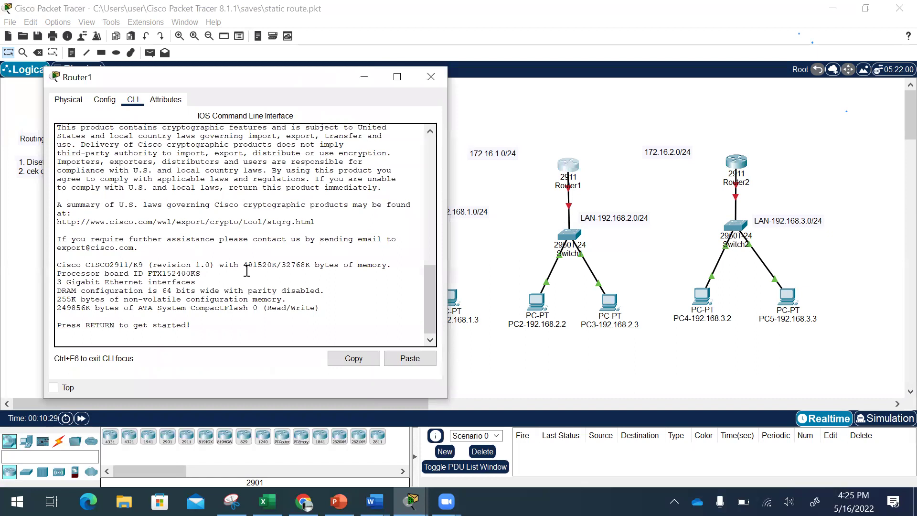
key("Return")
type("ena")
key("Return")
type("conf t")
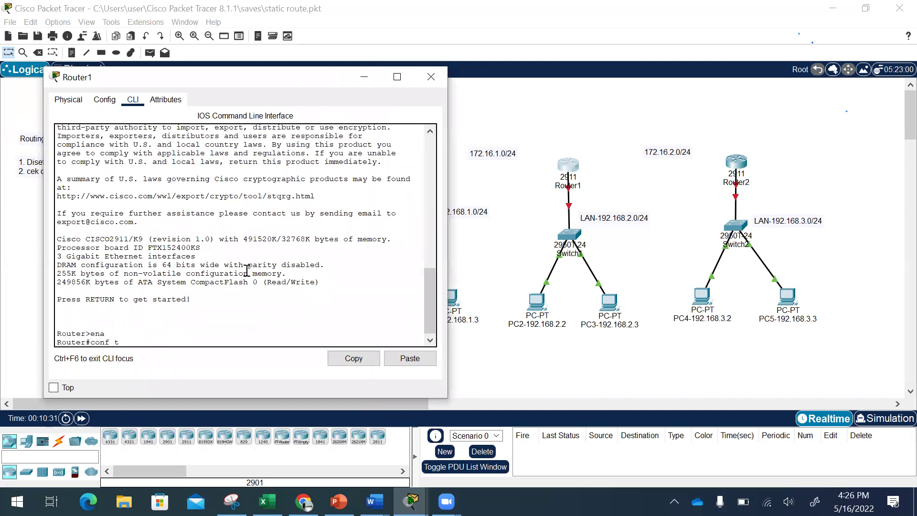
key("Return")
Set Router1's hostname to ROUTER-1
type("host")
key("Tab")
type("ROUTER-1")
key("Return")
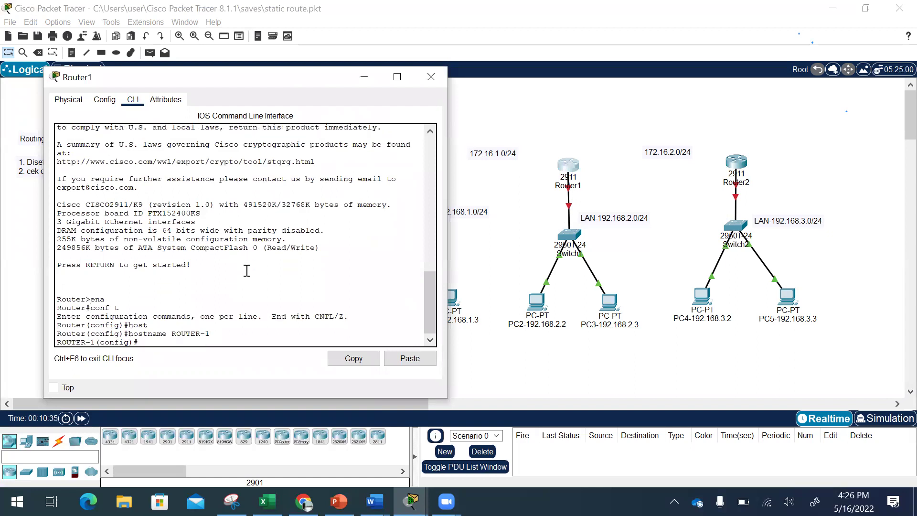
Enable interface gi0/0 on ROUTER-1 with no shut
type("int gi0/0")
key("Return")
type("no shut")
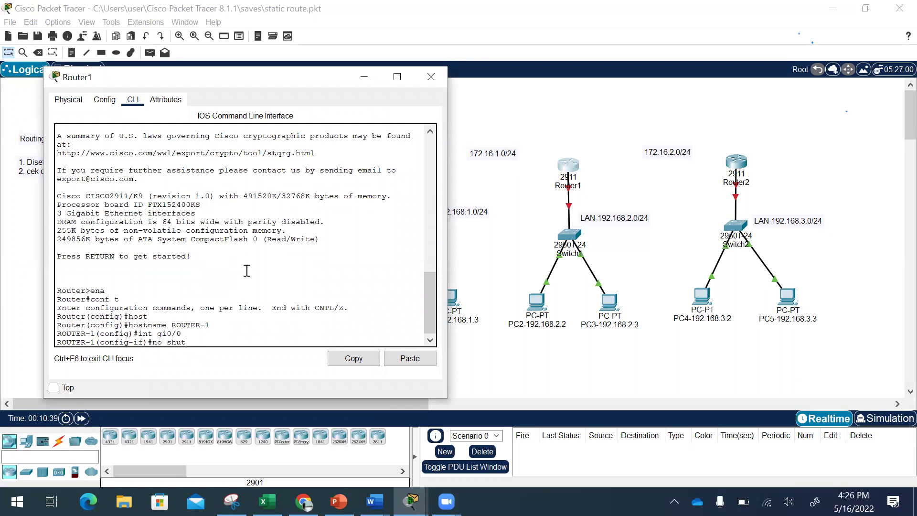
key("Return")
key("Return")
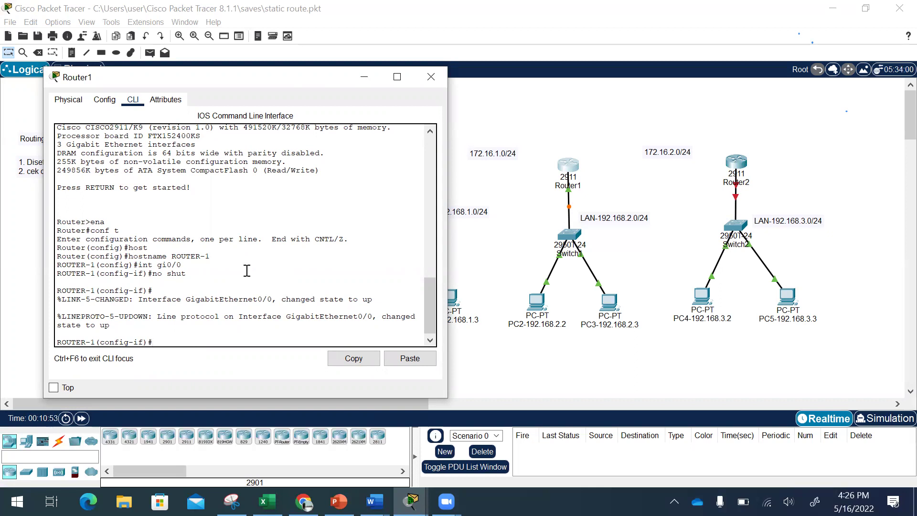
Assign IP address 192.168.2.1 with mask 255.255.255.0 to ROUTER-1's gi0/0 and exit to privileged mode
type("ip aa")
type("dre")
key("Tab")
type("192.168.2.1 255.255.255.0")
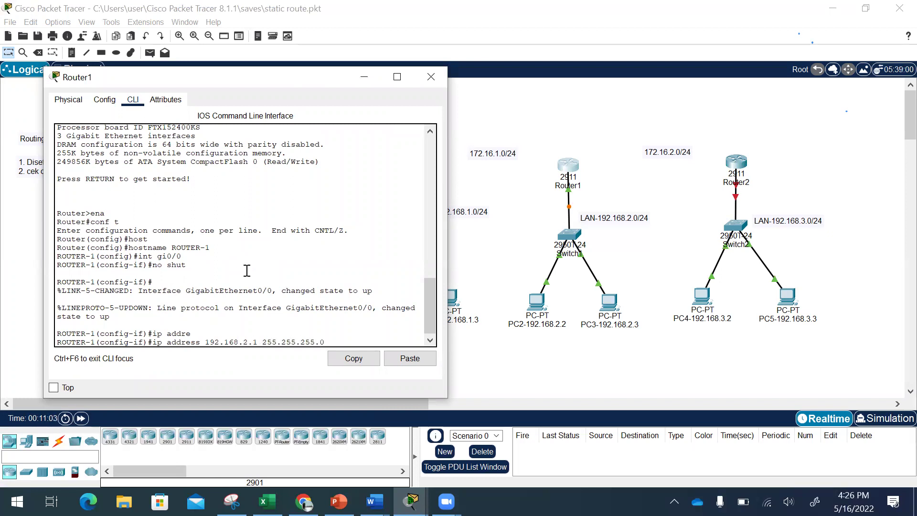
key("Return")
type("exit")
key("Return")
type("exit")
key("Return")
key("Return")
Display ROUTER-1's full running configuration and check the GigabitEthernet0/0 address entry
type("sh run")
key("Return")
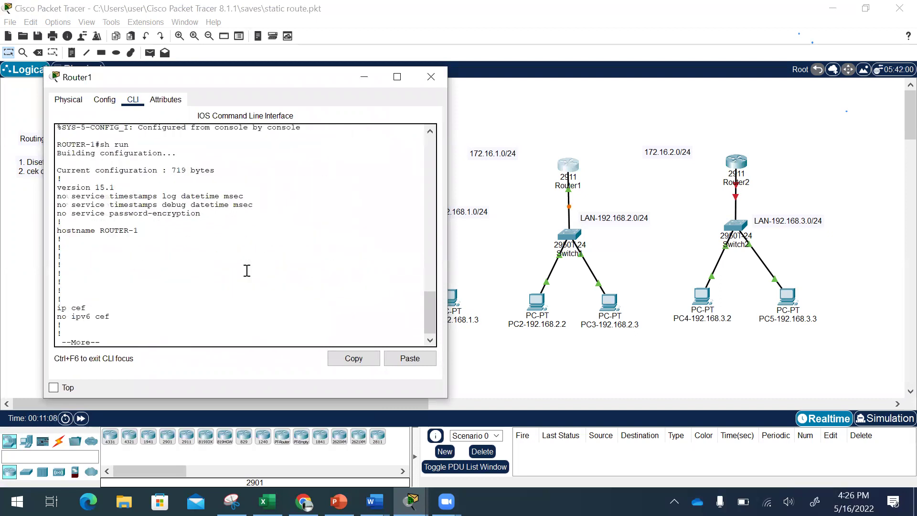
key("space")
key("space")
left_click_drag(56, 144, 172, 175)
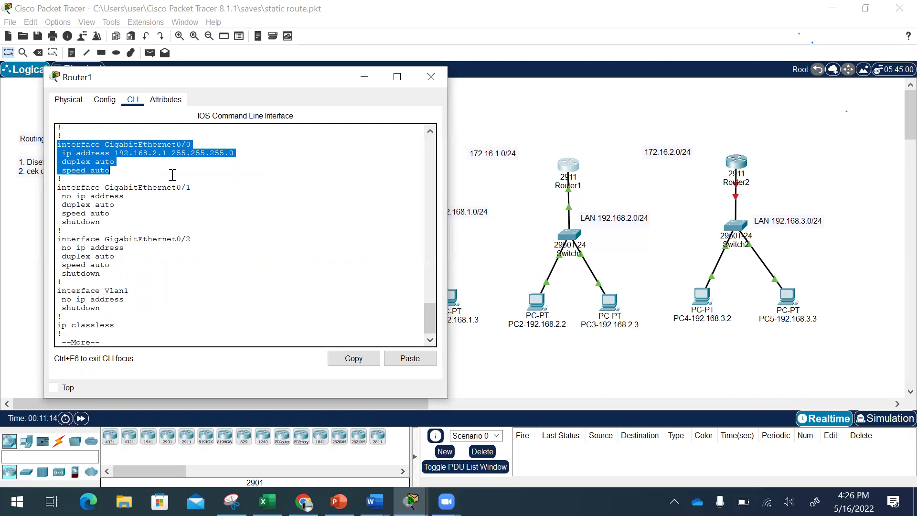
left_click(172, 175)
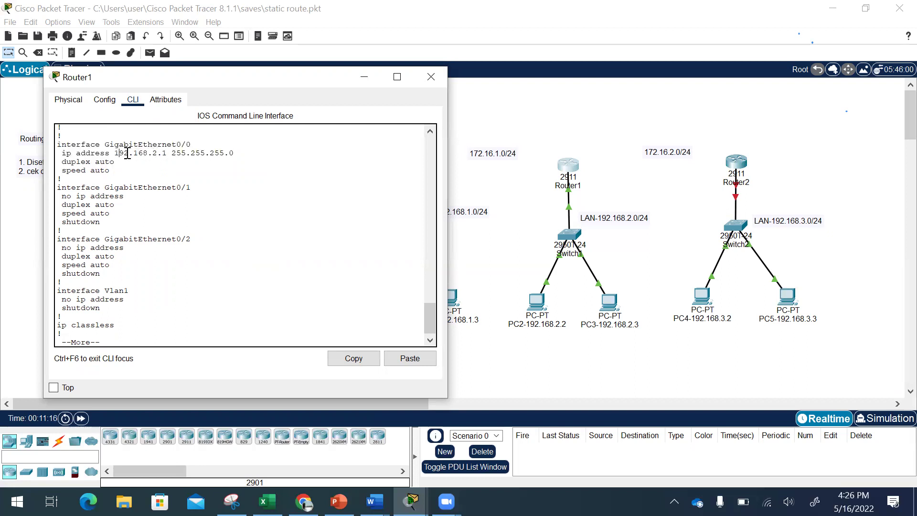
left_click_drag(120, 153, 168, 154)
left_click(254, 211)
key("space")
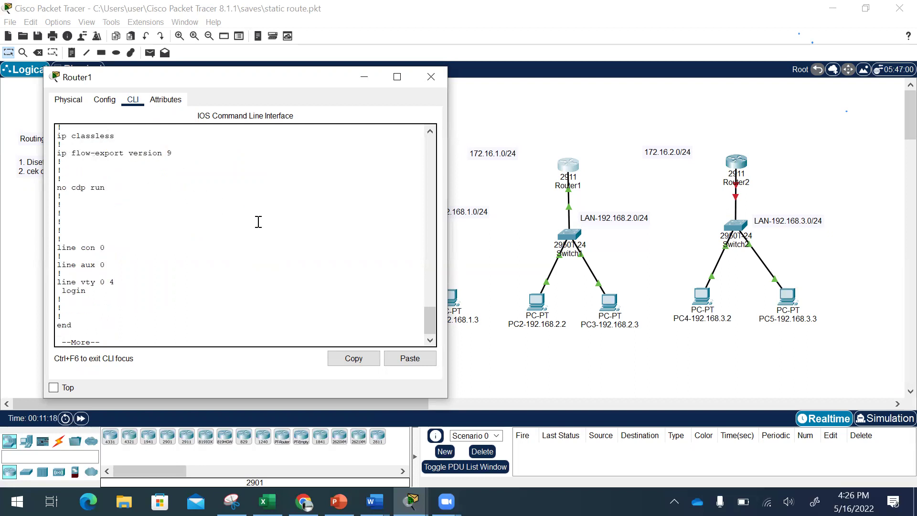
key("space")
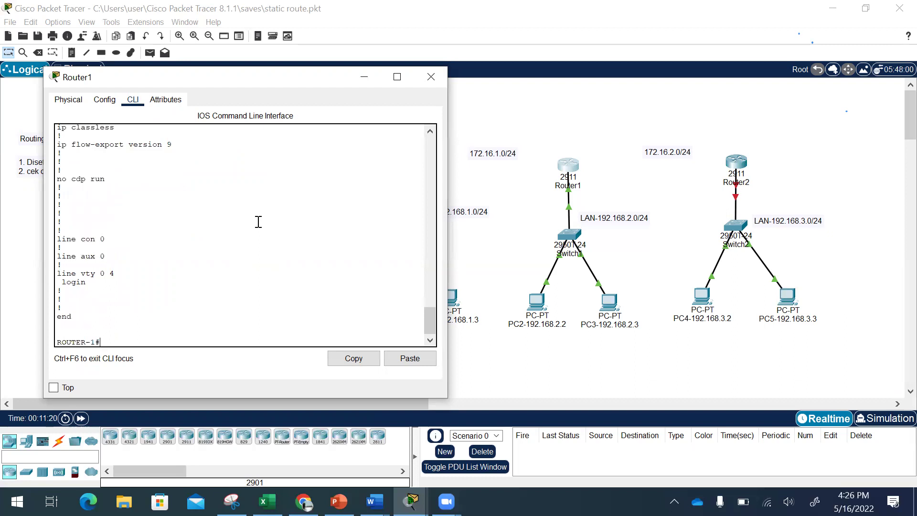
Ping the PCs 192.168.2.2 and 192.168.2.3 from ROUTER-1
type("ping 192.168,.2.2")
key("Return")
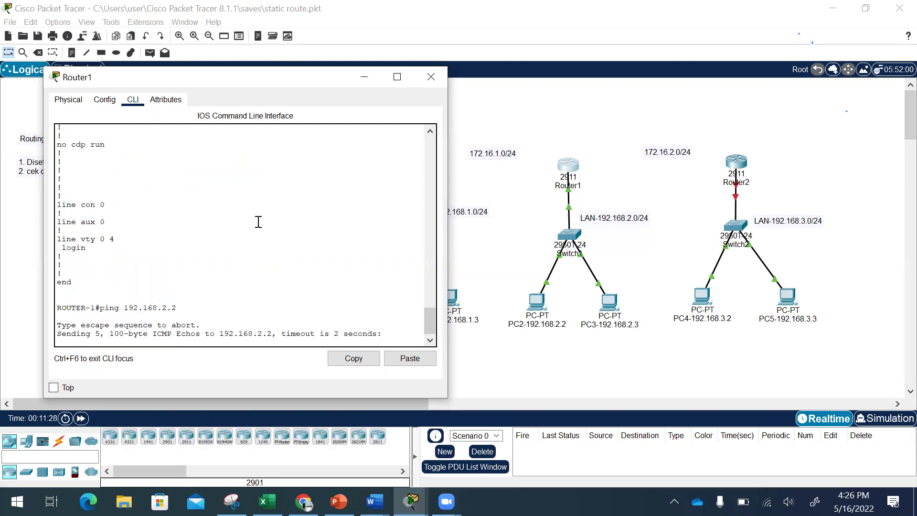
key("Up")
key("BackSpace")
type("3")
key("Return")
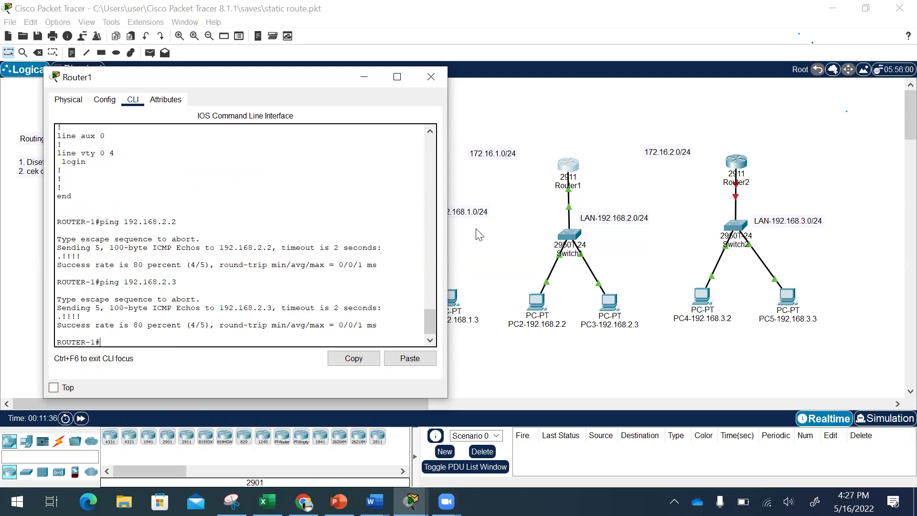
Open Router2's command-line interface beside its part of the topology and enter global configuration mode
left_click(726, 164)
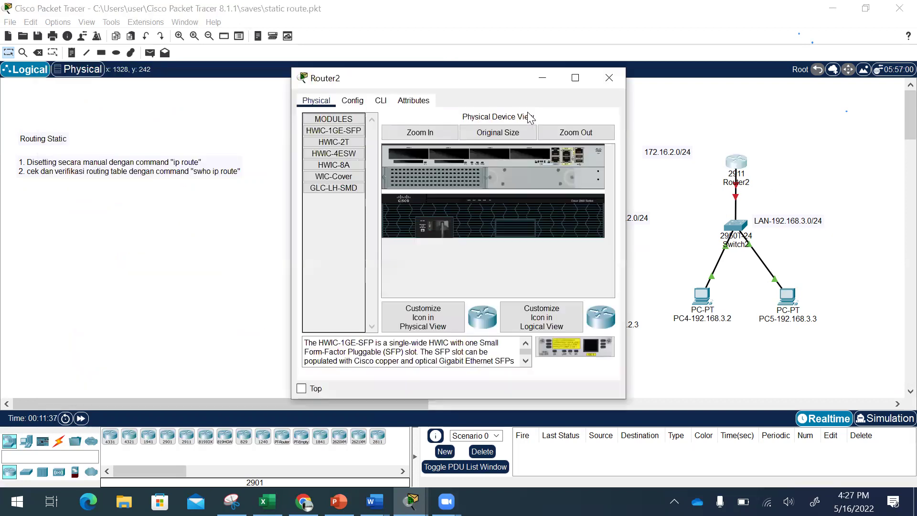
left_click_drag(374, 81, 116, 70)
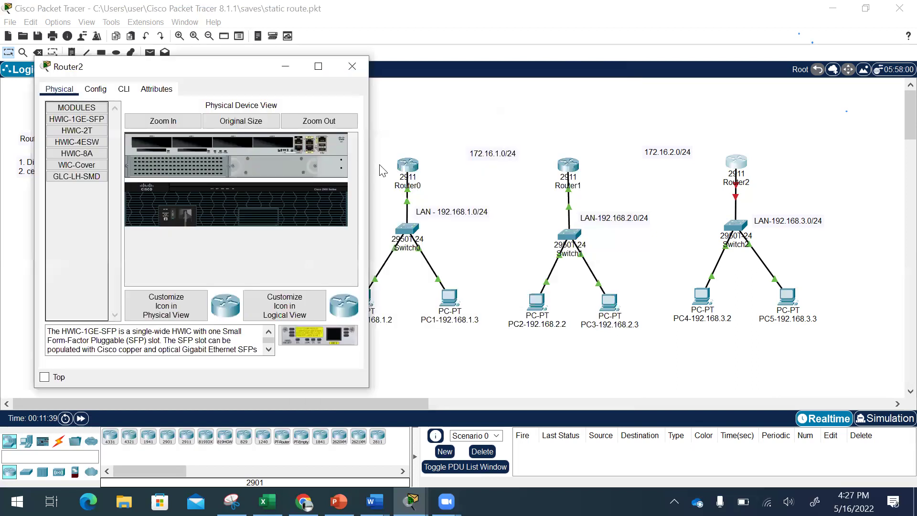
left_click_drag(371, 169, 432, 169)
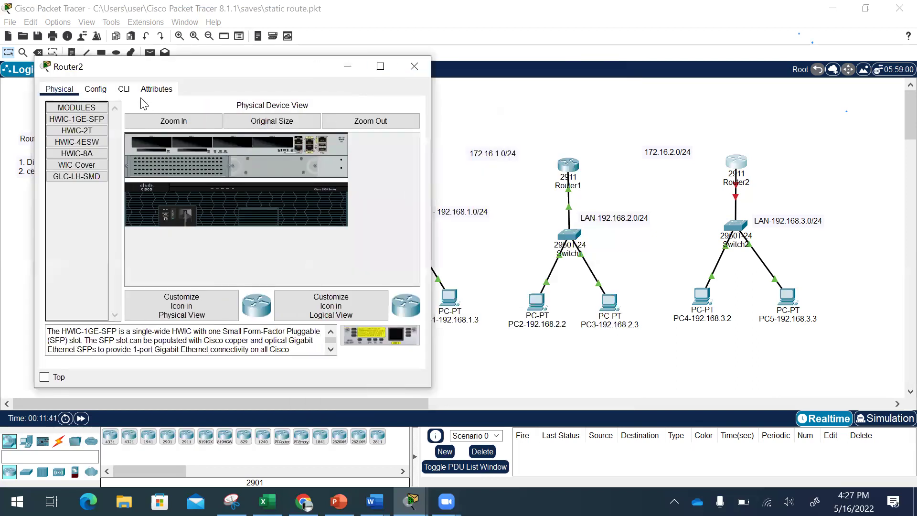
left_click(124, 89)
key("Return")
type("ena")
key("Return")
type("conf t")
key("Return")
Set Router2's hostname to ROUTER-2
type("hostname")
key("Tab")
type("ROUTER-2")
key("Return")
Enable interface gi0/0 on ROUTER-2 with no shut
type("int gi0/0")
key("Return")
type("no shut")
key("Return")
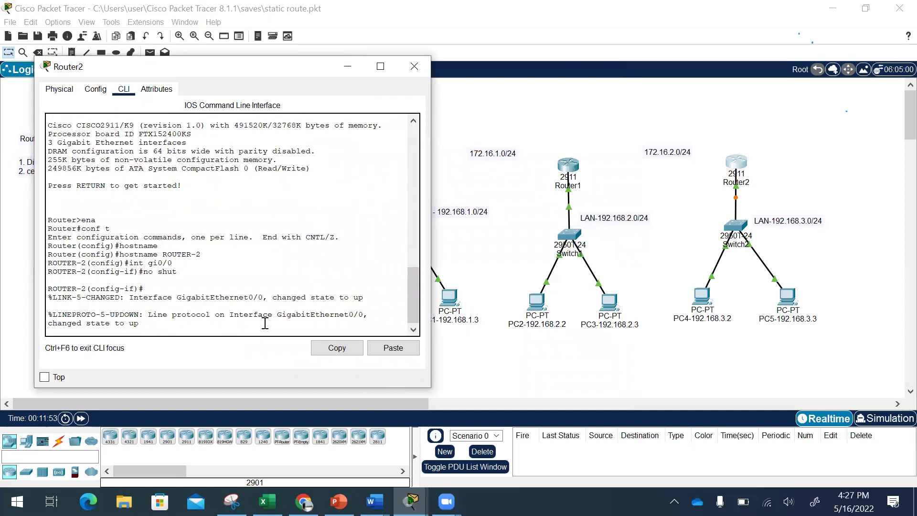
key("Return")
Assign IP address 192.168.3.1 with mask 255.255.255.0 to interface gi0/0 on ROUTER-2
type("ip addre")
key("Tab")
type("192.168")
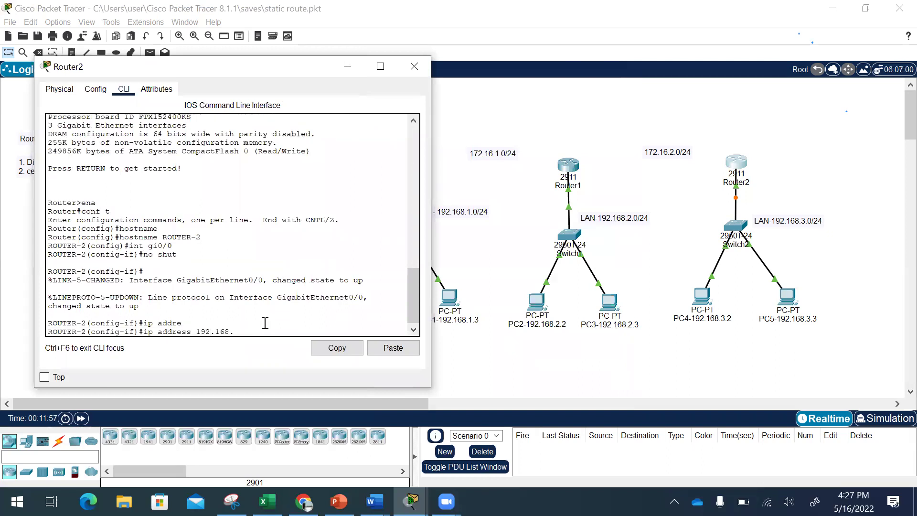
key("Return")
key("Up")
type("255.255.255.0")
key("Return")
key("Return")
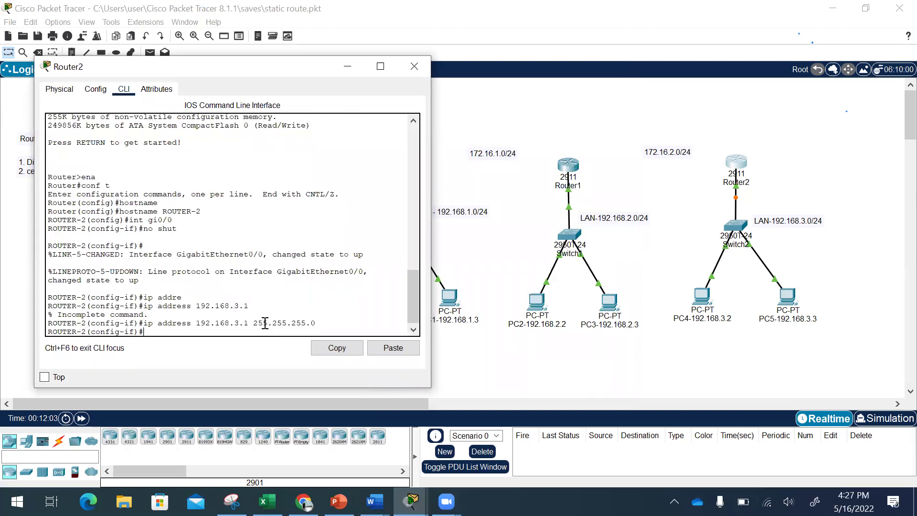
Leave configuration mode on ROUTER-2 and review the GigabitEthernet0/0 entry in the running configuration
type("end")
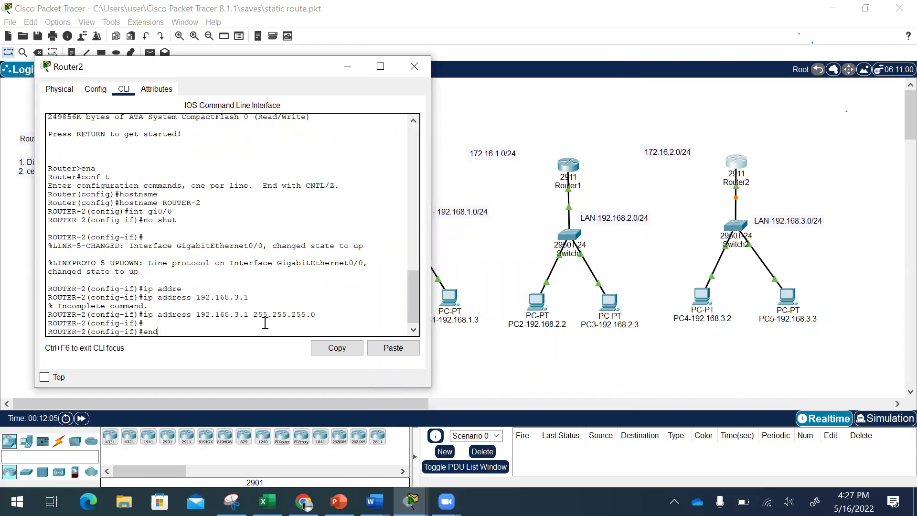
key("Return")
key("Return")
type("sh run")
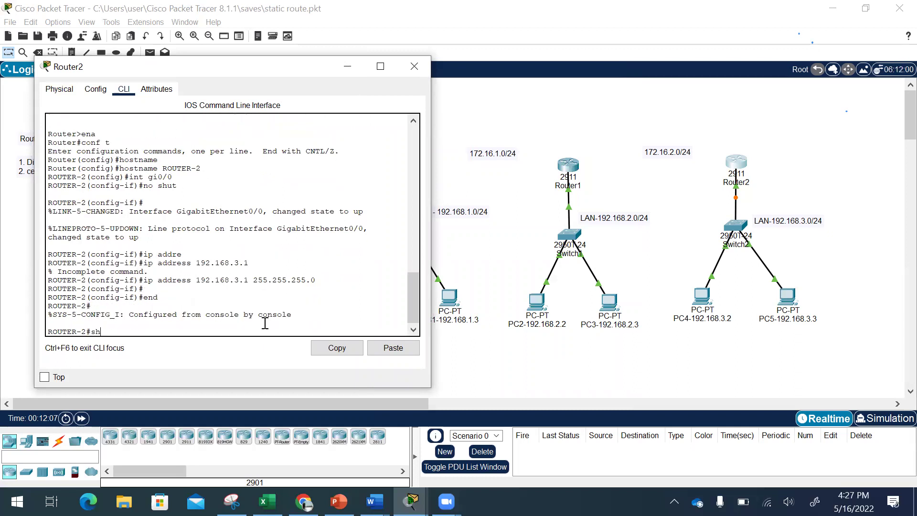
key("Return")
key("space")
key("space")
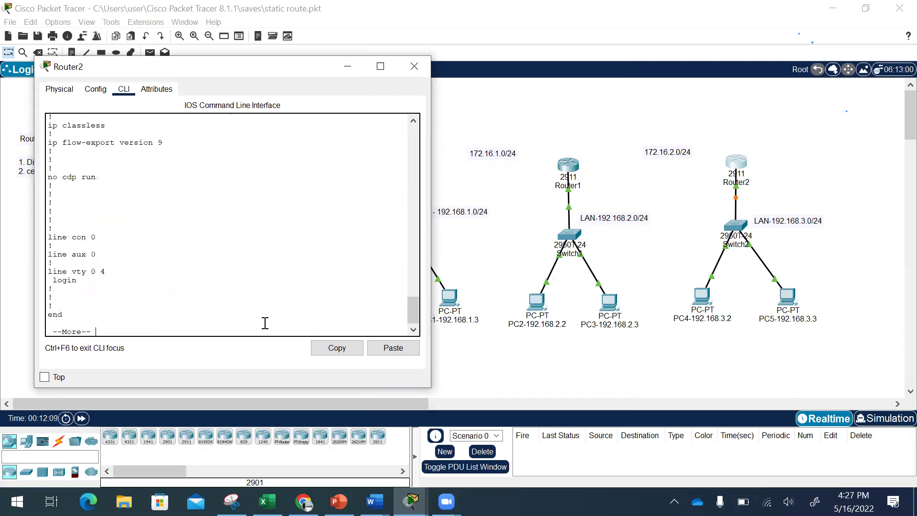
left_click_drag(411, 317, 410, 287)
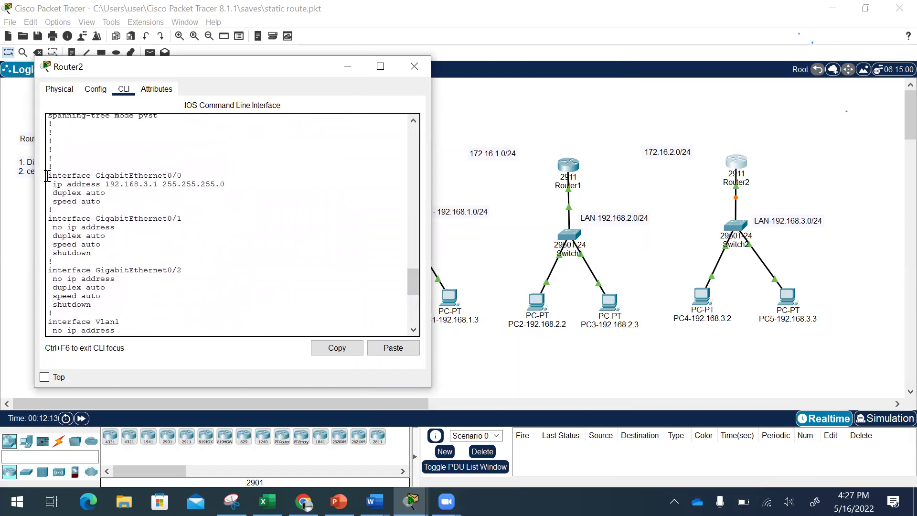
left_click_drag(48, 175, 115, 206)
left_click(185, 285)
scroll(285, 315, "down", 4)
scroll(285, 314, "down", 5)
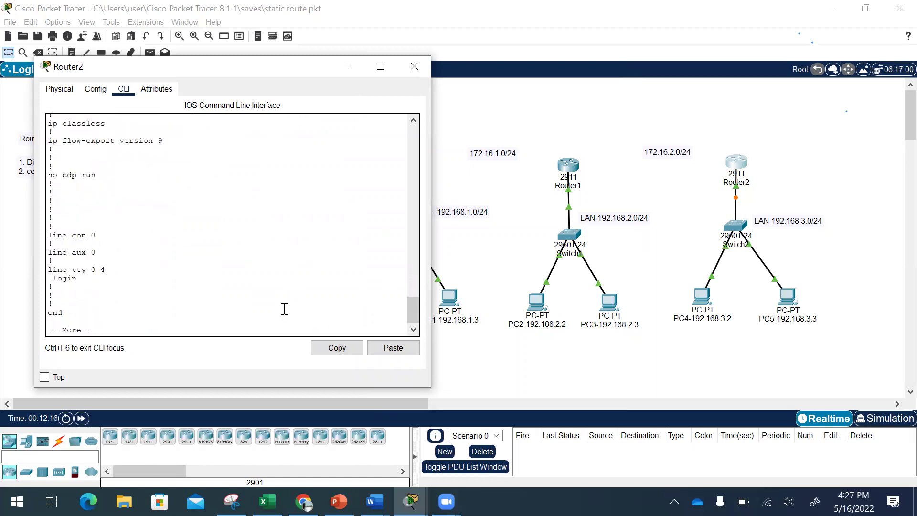
key("space")
Ping the PCs 192.168.3.2 and 192.168.3.3 from ROUTER-2
type("ping")
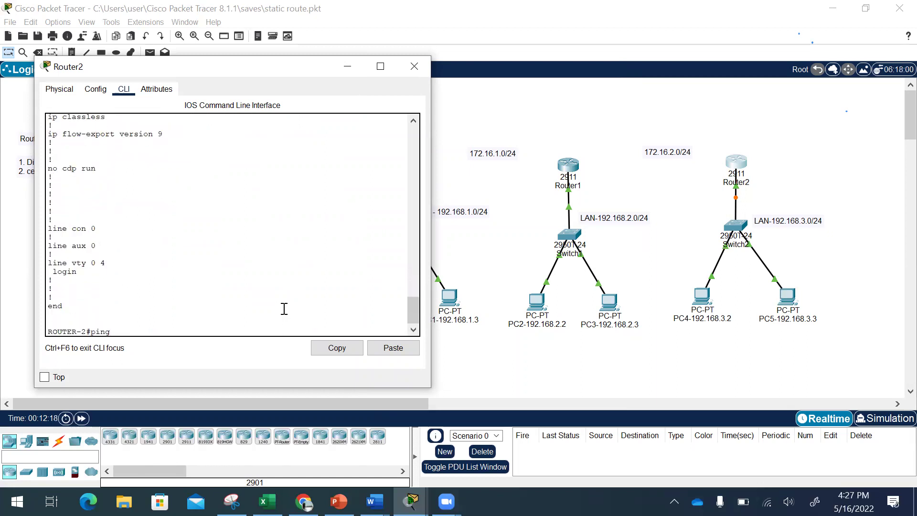
type(" 192.168.3.")
type("2")
key("Return")
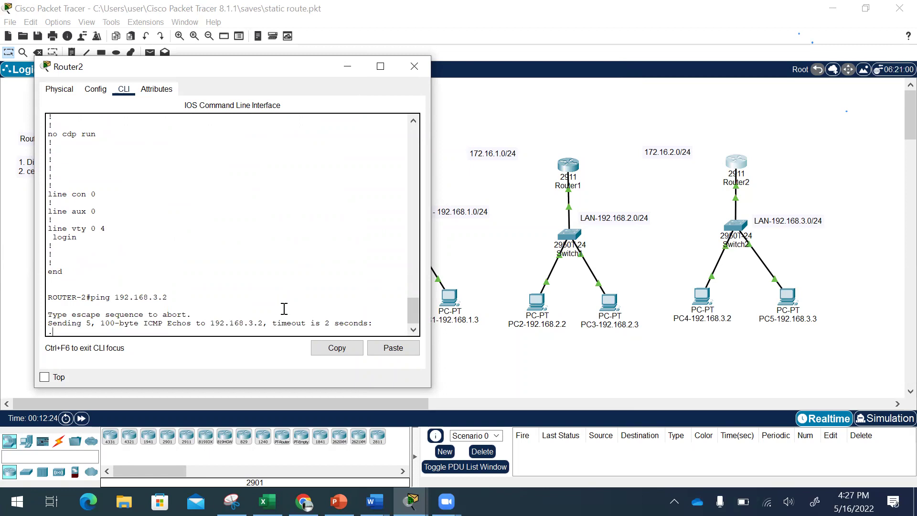
key("Up")
type("3")
key("Return")
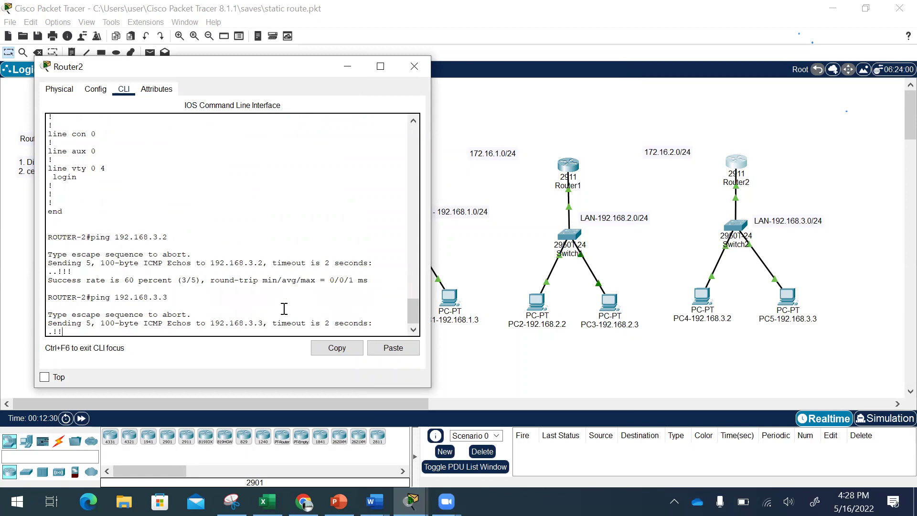
key("Return")
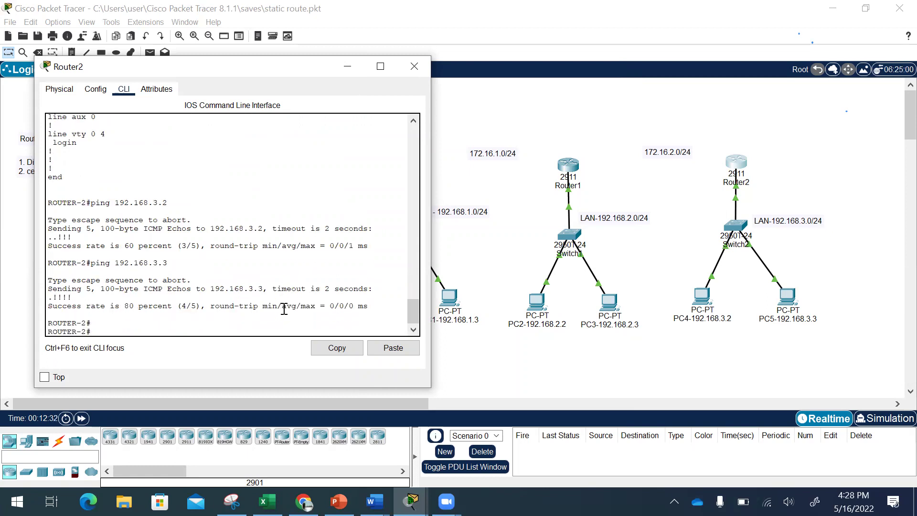
Connect Router0's GigabitEthernet0/1 to Router1's GigabitEthernet0/1 with a copper cross-over cable
left_click(829, 186)
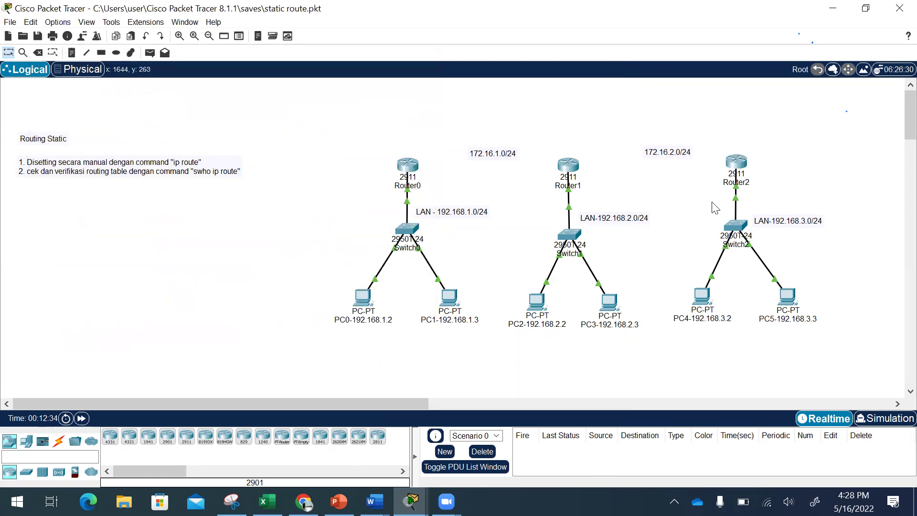
left_click(59, 441)
left_click(168, 436)
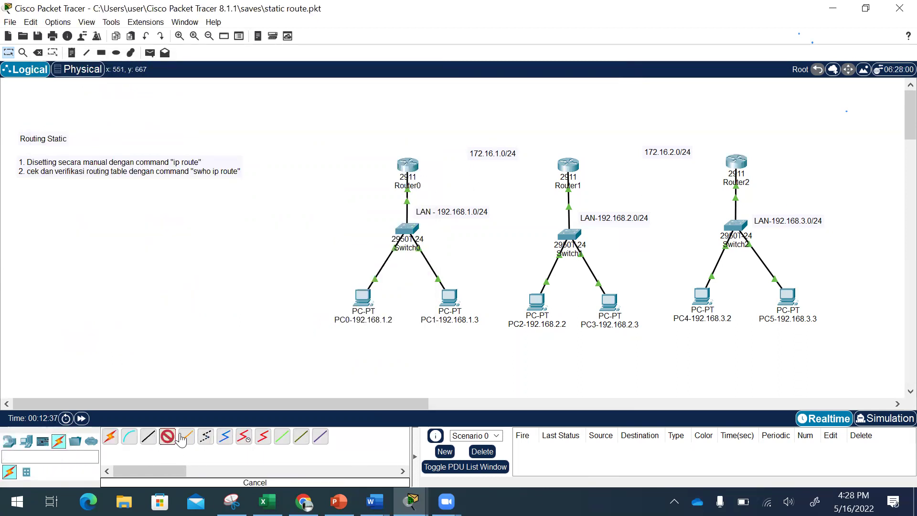
left_click(409, 166)
left_click(452, 209)
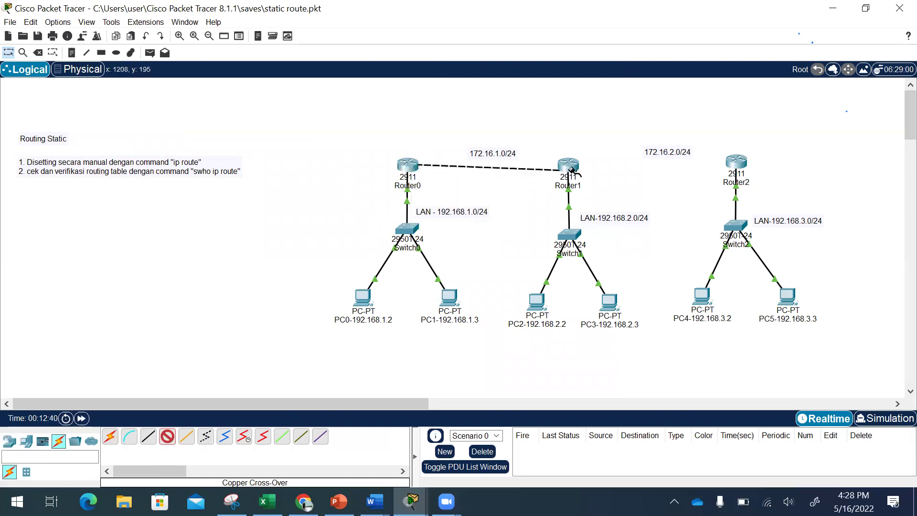
left_click(569, 167)
left_click(629, 204)
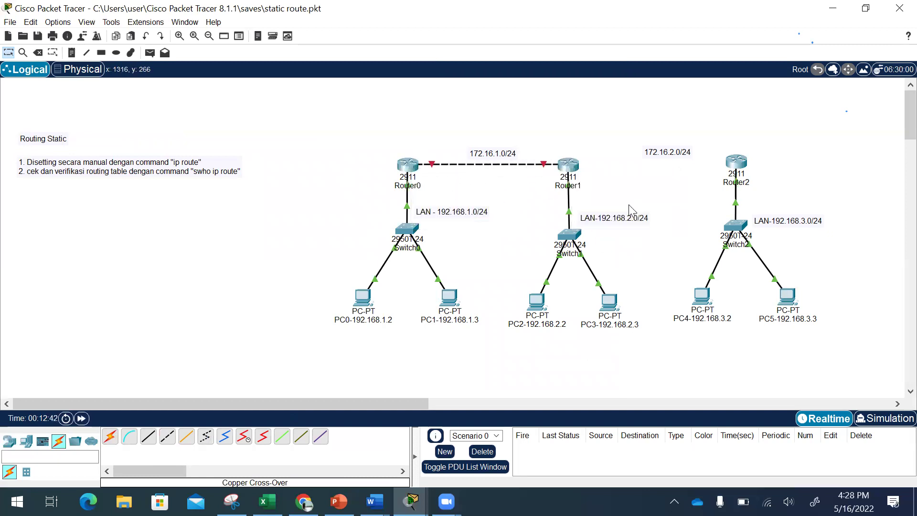
Connect Router1's GigabitEthernet0/2 to Router2's GigabitEthernet0/1 with a copper cross-over cable
left_click(167, 436)
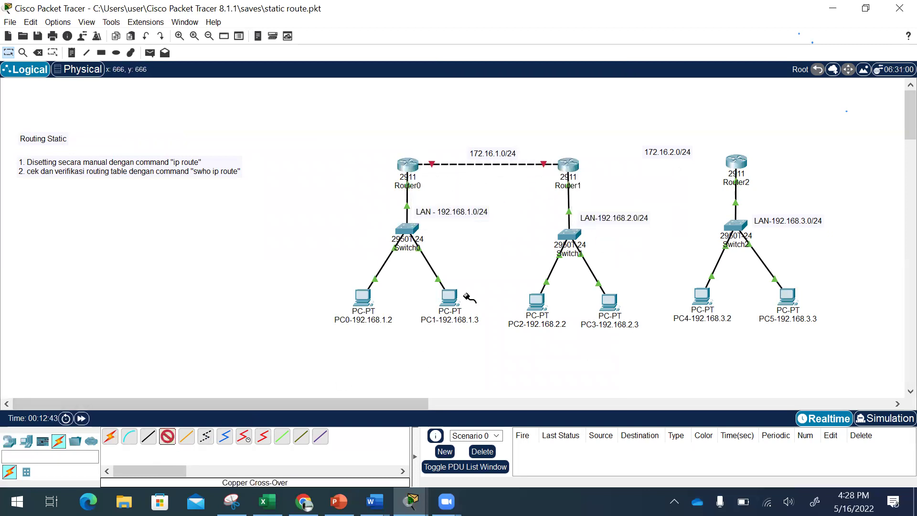
left_click(569, 165)
left_click(652, 209)
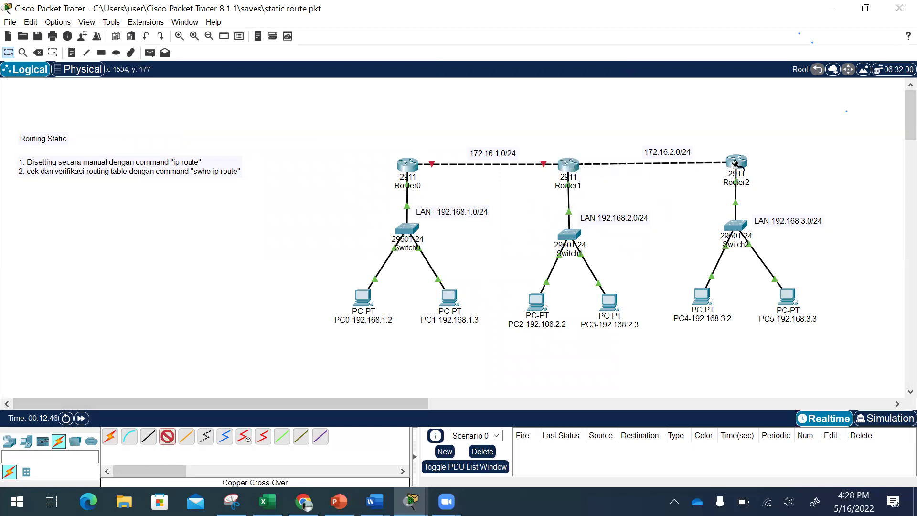
left_click(736, 163)
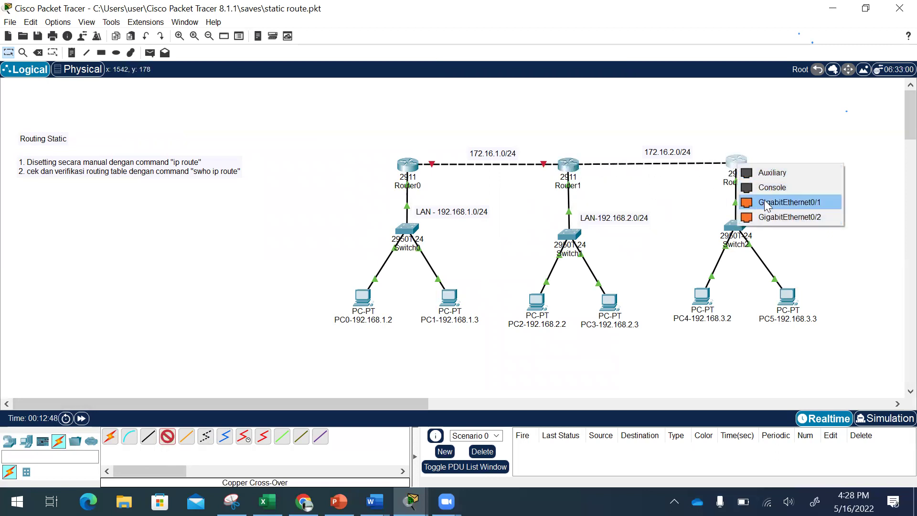
left_click(764, 201)
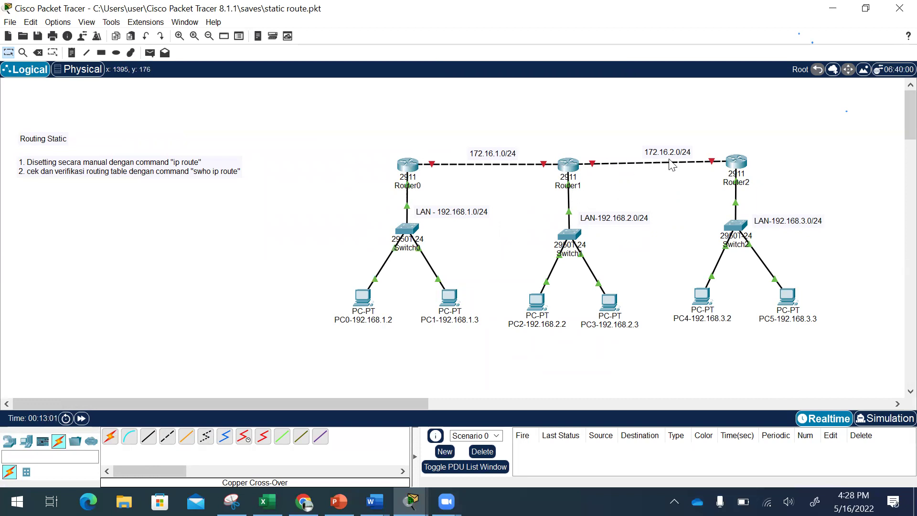
Open Router0's command line and enable interface gi0/1 from configuration mode with no shut
left_click(407, 166)
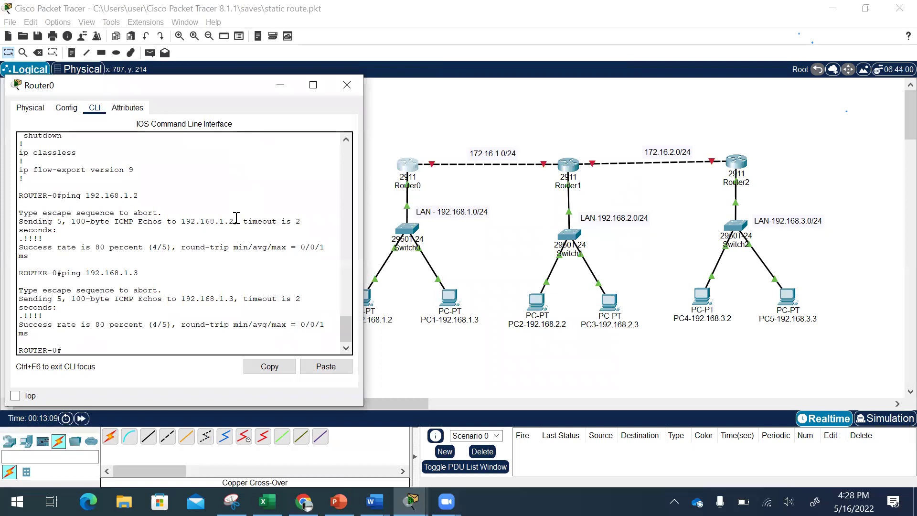
key("Return")
type("conf")
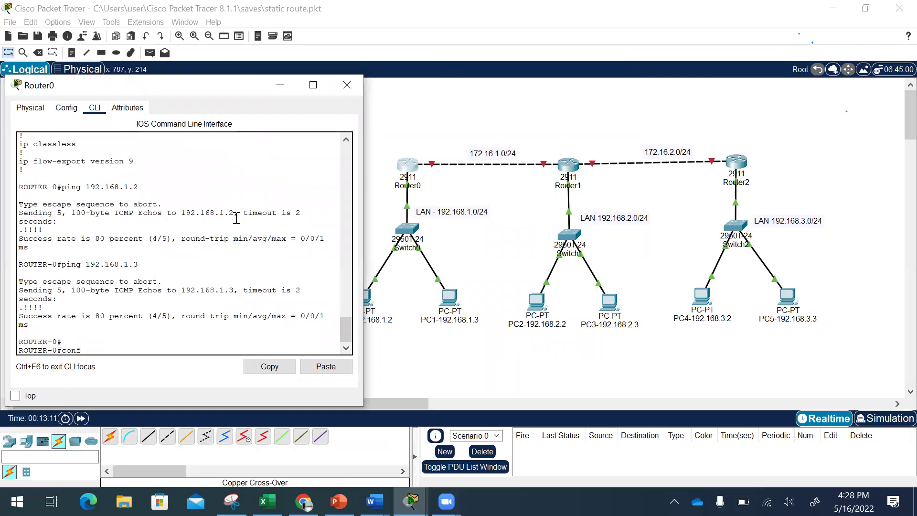
type(" t")
key("Return")
type("int gi0/")
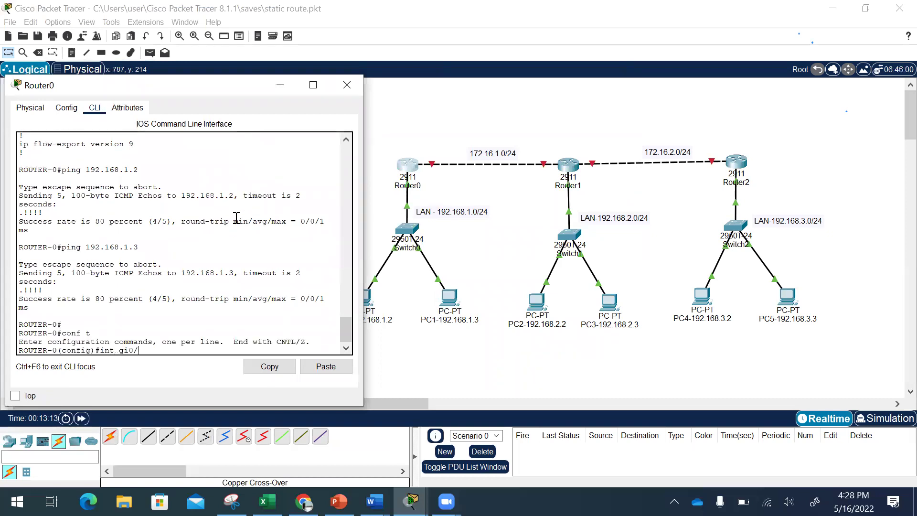
type("1")
key("Return")
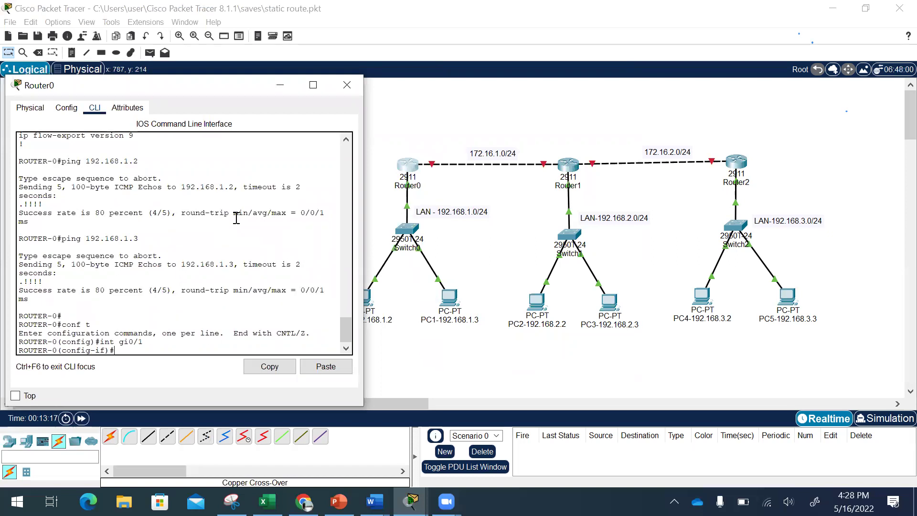
type("no shut")
key("Return")
key("Return")
key("Return")
Assign IP address 172.16.1.1 with mask 255.255.255.0 to interface gi0/1 on ROUTER-0
type("ip addre")
key("Tab")
type("172")
type("6.1.1 255.255.255.0")
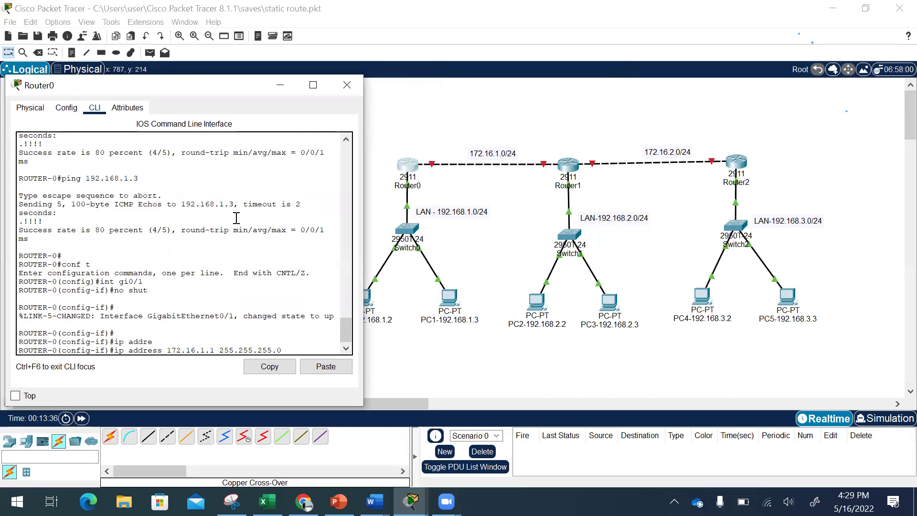
key("Return")
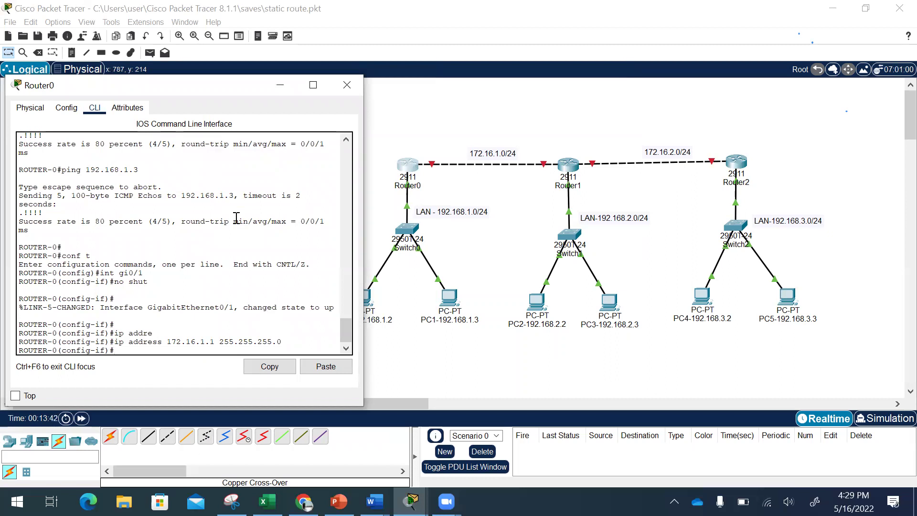
Open Router1's command line beside its part of the topology and enable interface gi0/1 with no shut
left_click(569, 164)
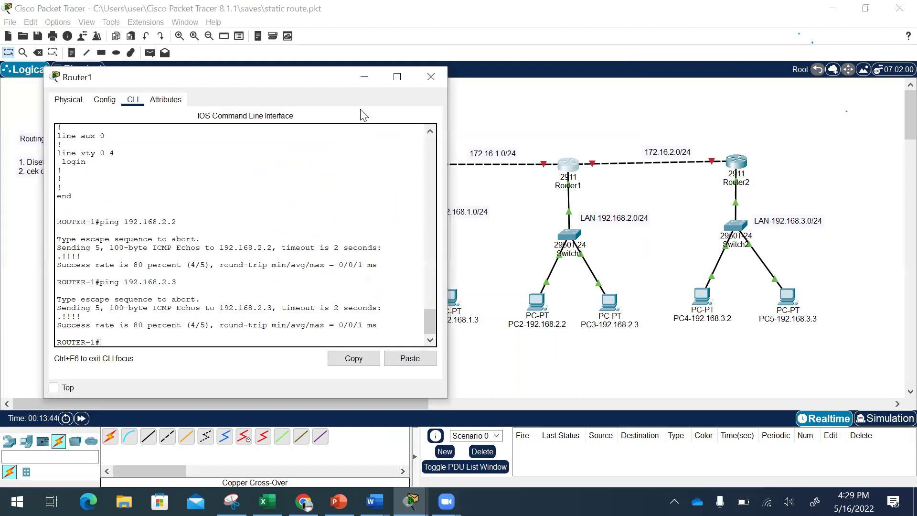
left_click_drag(311, 81, 266, 78)
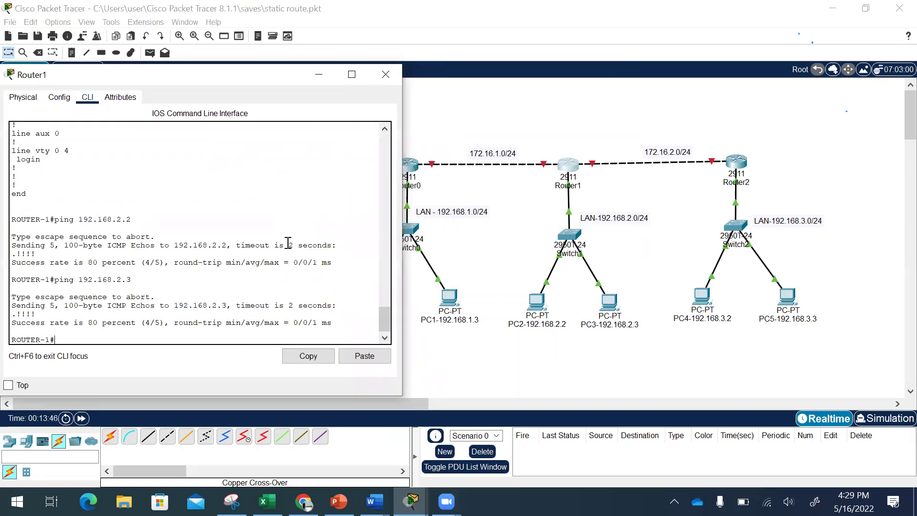
type("conf t")
key("Return")
type("int")
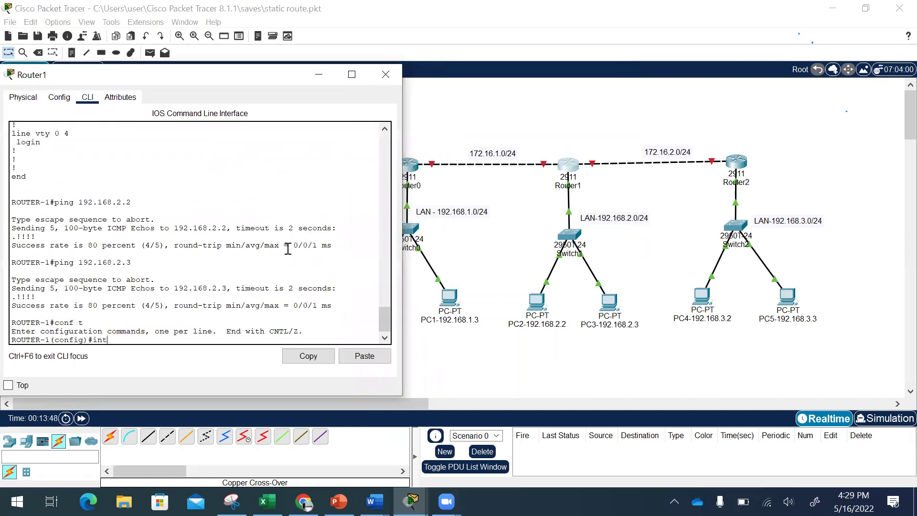
type(" gi0/1")
key("Return")
type("no shut")
key("Return")
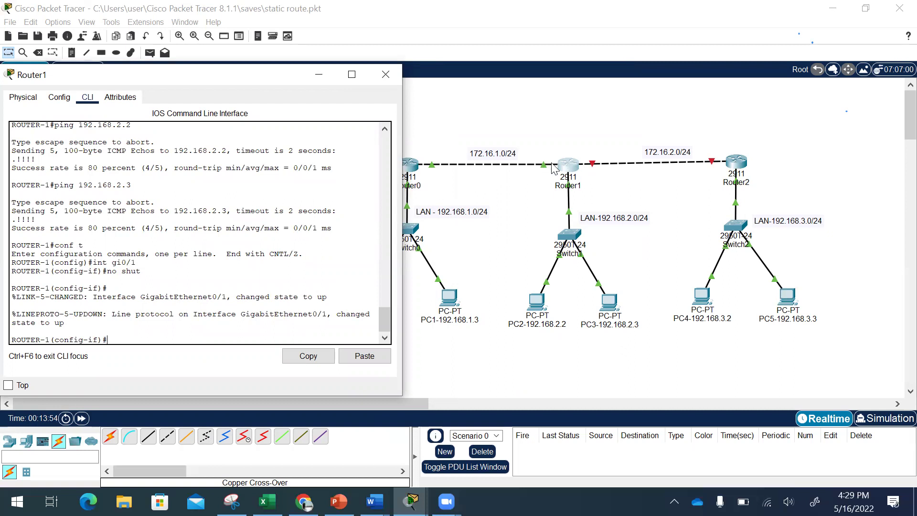
Assign IP address 172.16.1.2 with mask 255.255.255.0 to interface gi0/1 on ROUTER-1
type("ip addre")
key("Tab")
type("172")
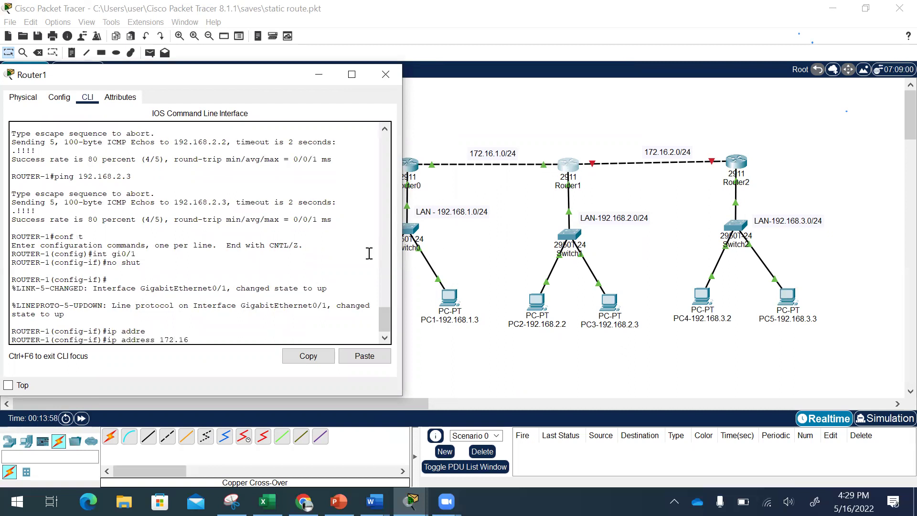
type(".16.1.2 255.255.255.0")
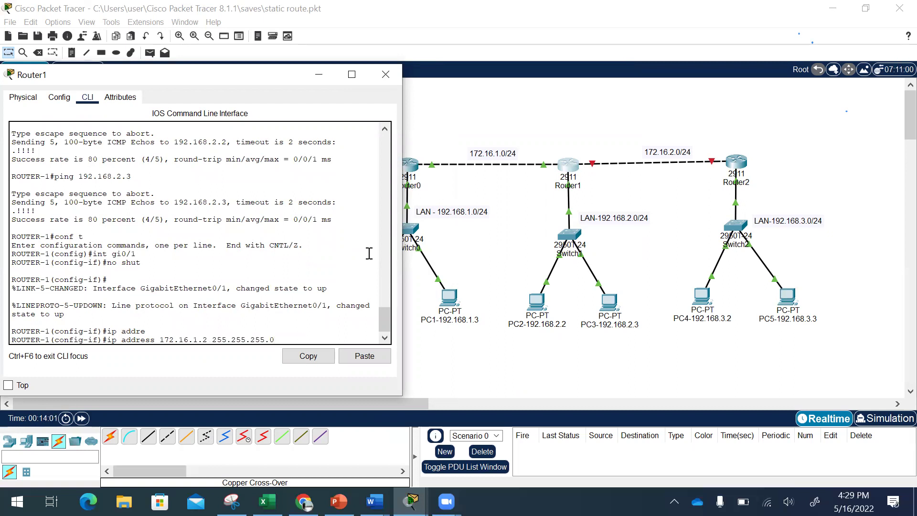
key("Return")
key("Return")
Leave configuration mode on ROUTER-1 and review the GigabitEthernet0/1 entry in the running configuration
type("exit")
key("Return")
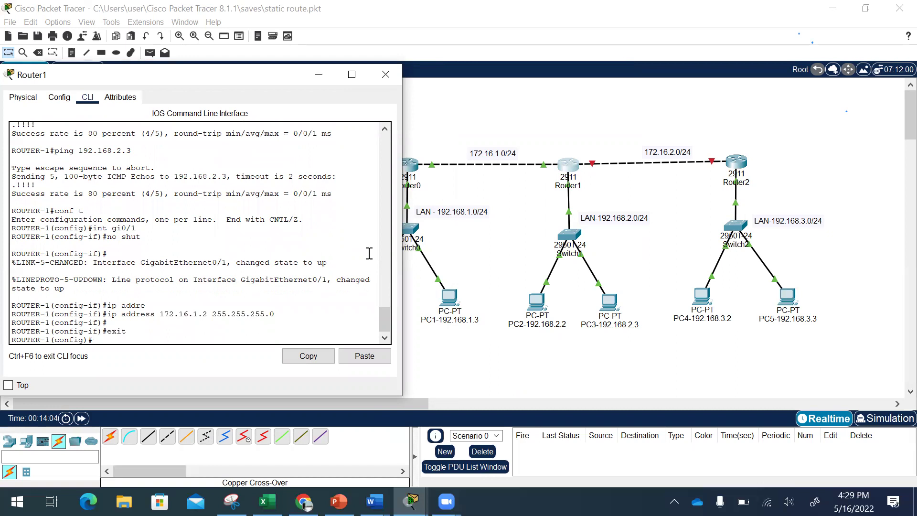
type("exit")
key("Return")
key("Return")
type("sh r")
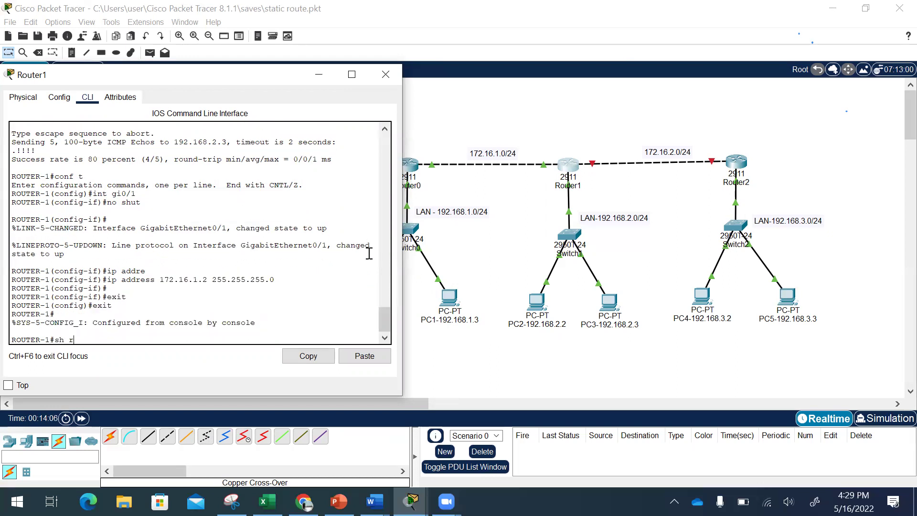
type("un")
key("Return")
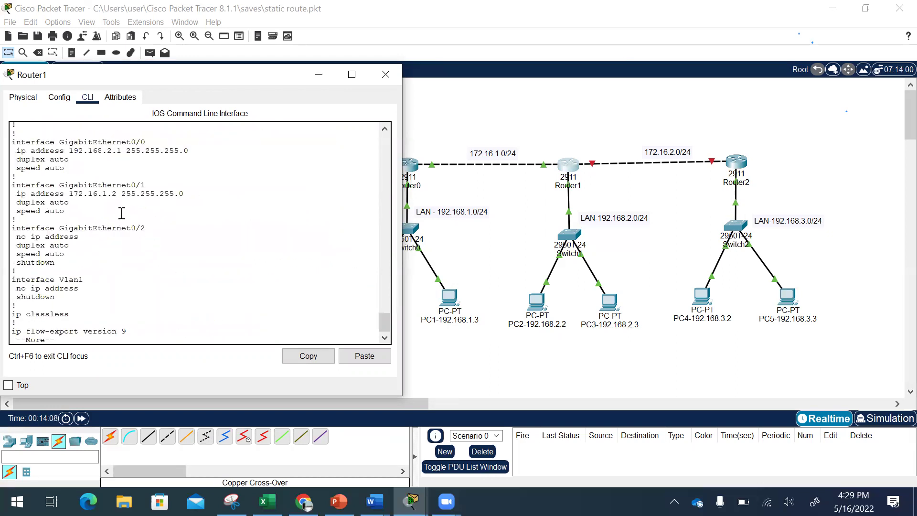
left_click_drag(105, 210, 8, 185)
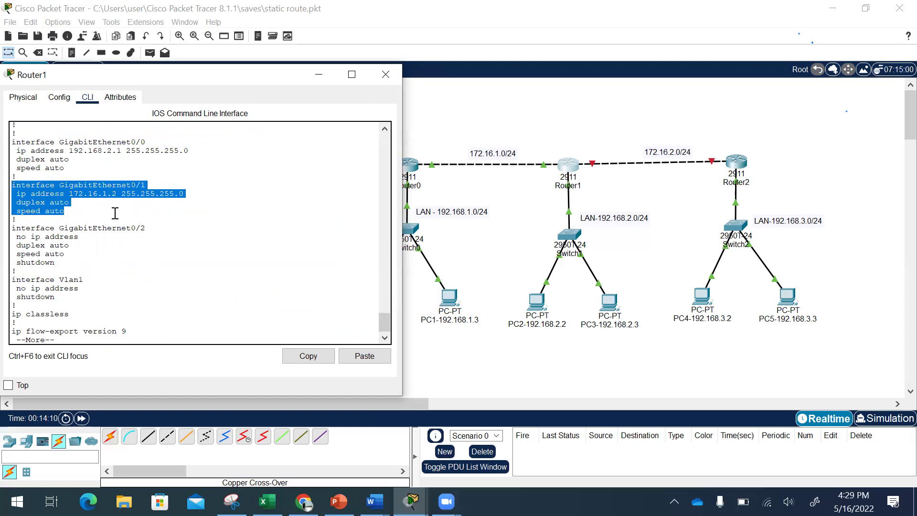
Finish the running configuration listing on ROUTER-1 and ping 172.16.1.1 to test the link to Router0
left_click(116, 213)
key("space")
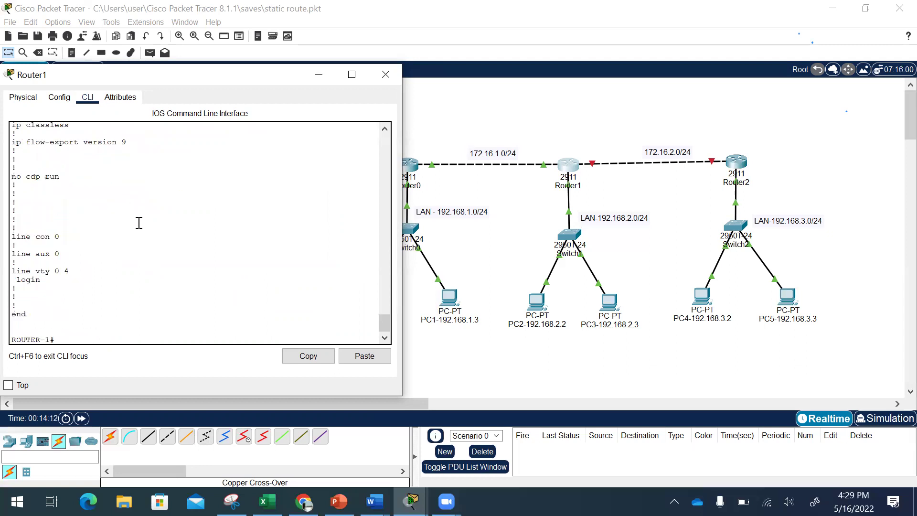
type("ping 172.16.1.1")
key("Return")
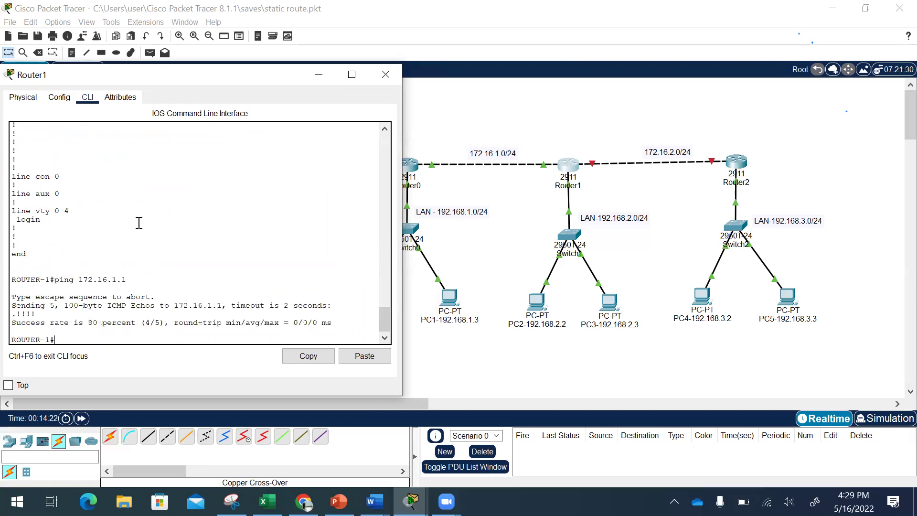
left_click(515, 235)
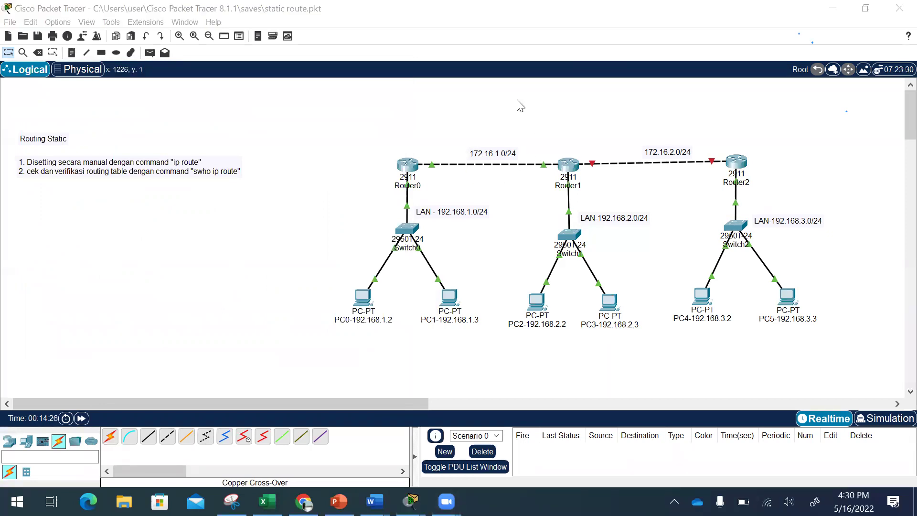
mouse_move(486, 138)
left_mouse_down()
mouse_move(495, 148)
mouse_move(515, 127)
left_mouse_up()
mouse_move(430, 154)
left_mouse_down()
mouse_move(404, 165)
mouse_move(432, 153)
left_mouse_up()
mouse_move(558, 161)
left_mouse_down()
mouse_move(554, 174)
mouse_move(597, 157)
left_mouse_up()
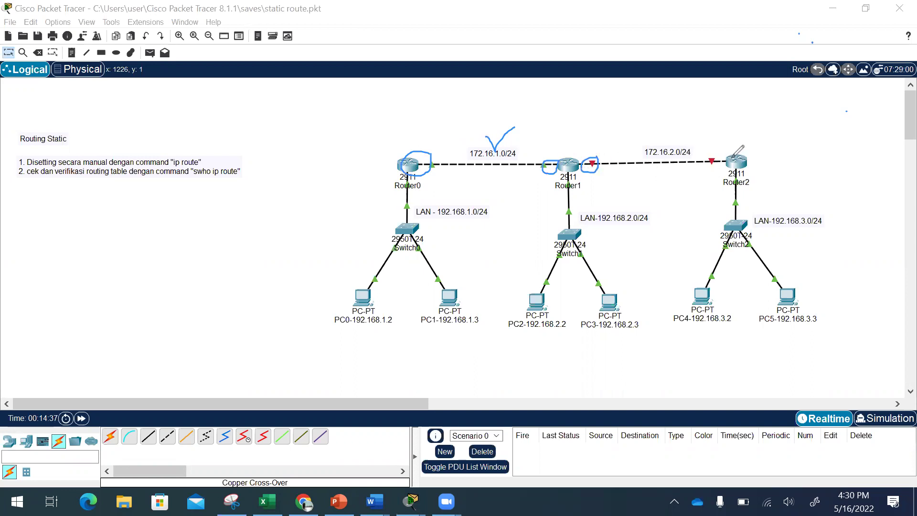
mouse_move(727, 155)
left_mouse_down()
mouse_move(712, 168)
mouse_move(729, 157)
left_mouse_up()
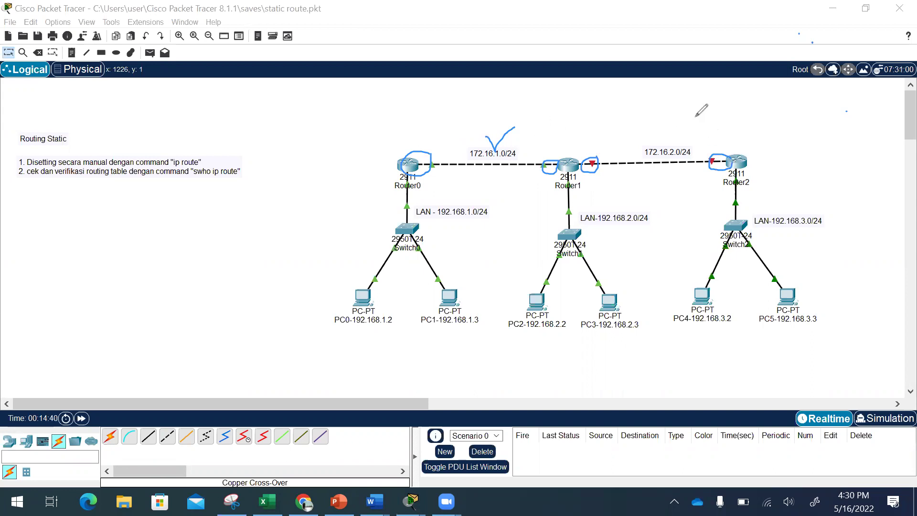
Enter configuration mode on ROUTER-1 and enable interface gi0/2 with no shut
left_click(574, 168)
type("conf t")
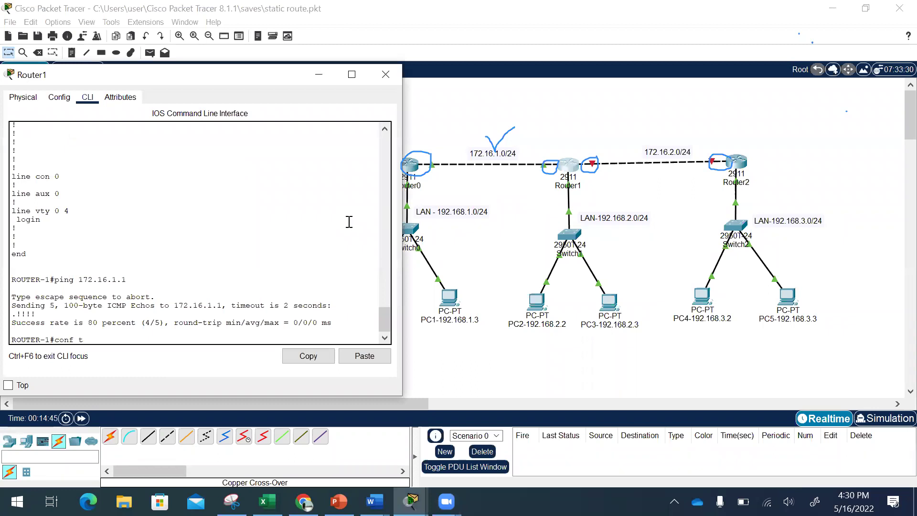
key("Return")
type("int gi")
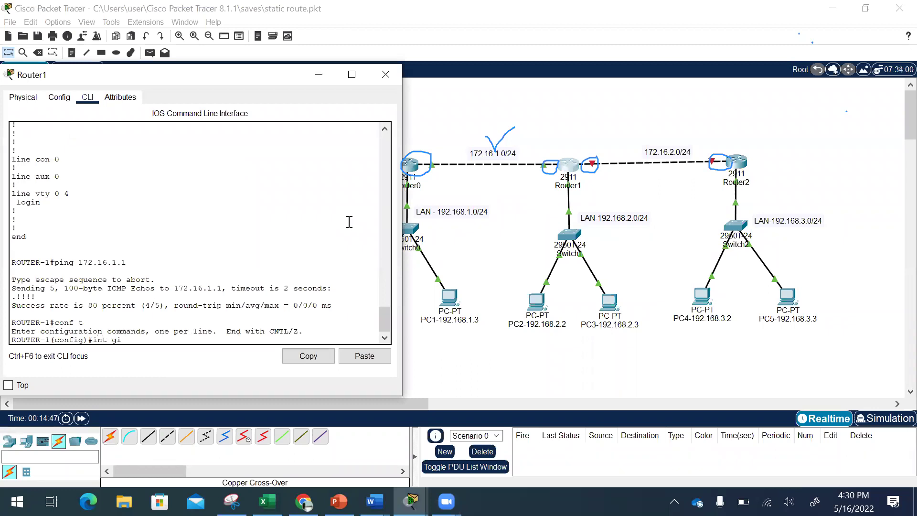
type("0/2")
key("Return")
type("no shut")
key("Return")
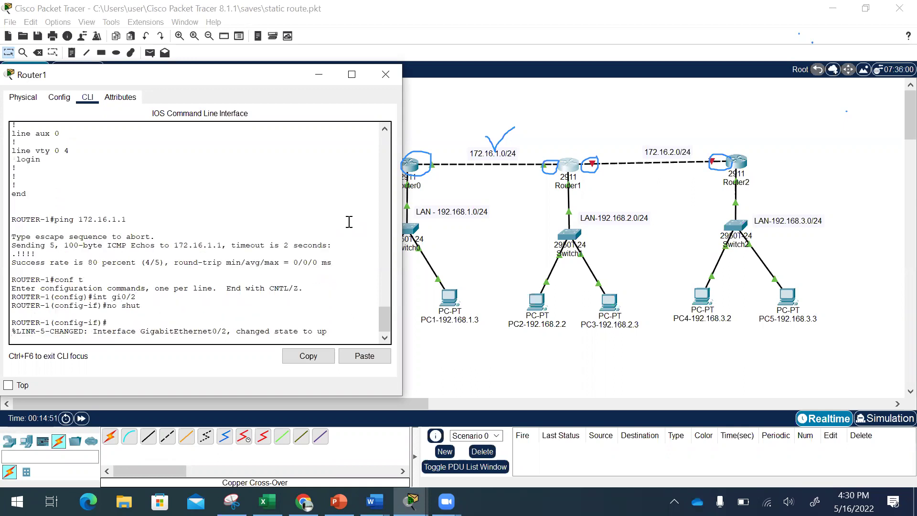
Assign IP address 172.16.2.1 with mask 255.255.255.0 to interface gi0/2 on ROUTER-1
key("Return")
type("ip addre")
key("Tab")
type("172.1")
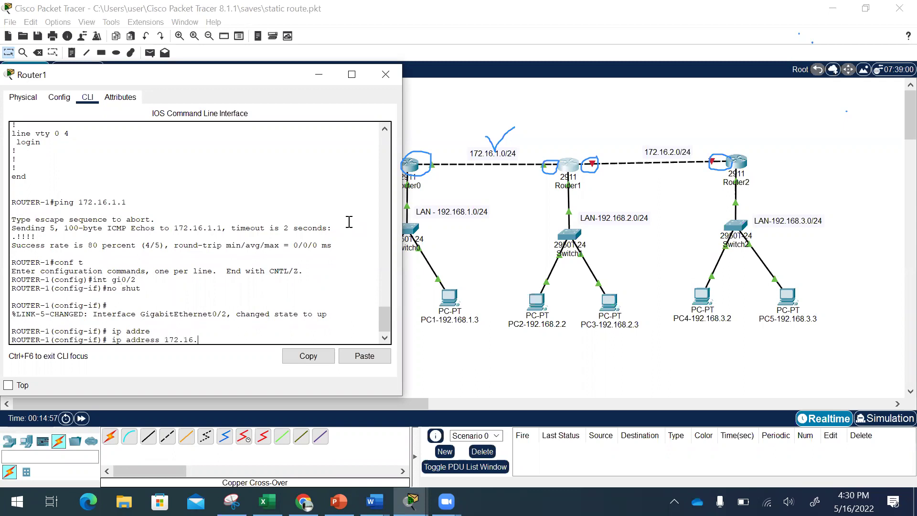
type("6.2.1 255.255.255.0")
key("Return")
Leave configuration mode on ROUTER-1 and review the GigabitEthernet0/2 entry in the running configuration
type("exit")
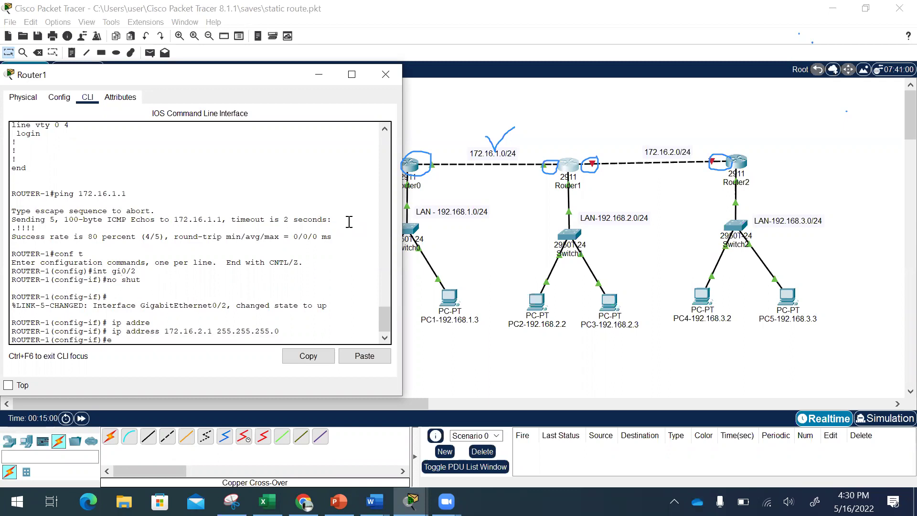
key("Return")
type("exit")
key("Return")
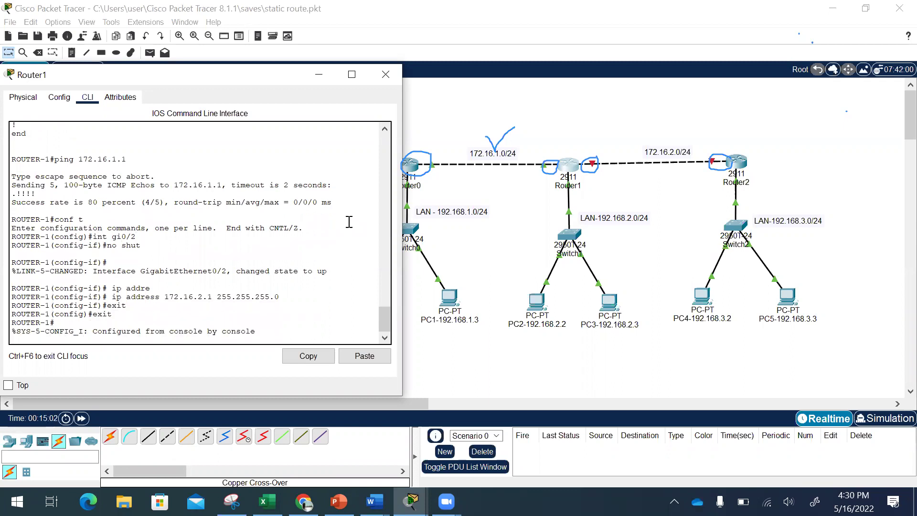
key("Return")
type("sh run")
key("Return")
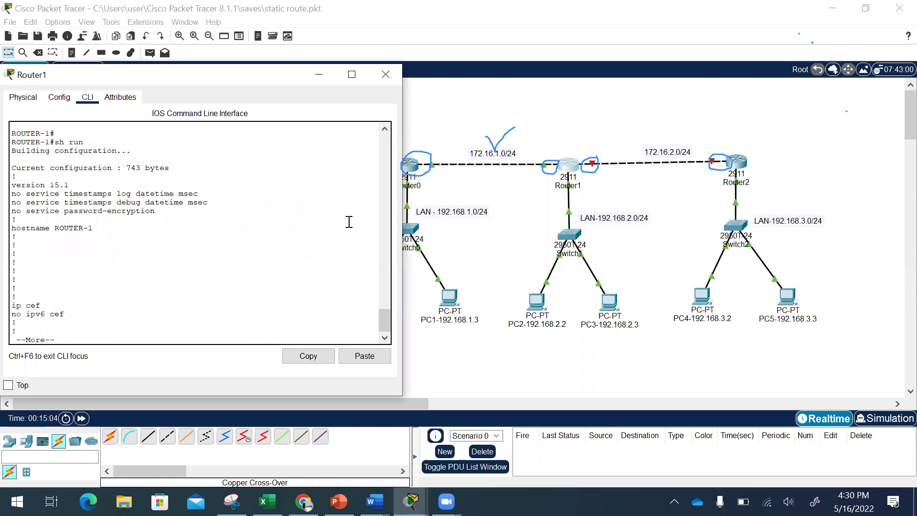
left_click_drag(66, 253, 11, 223)
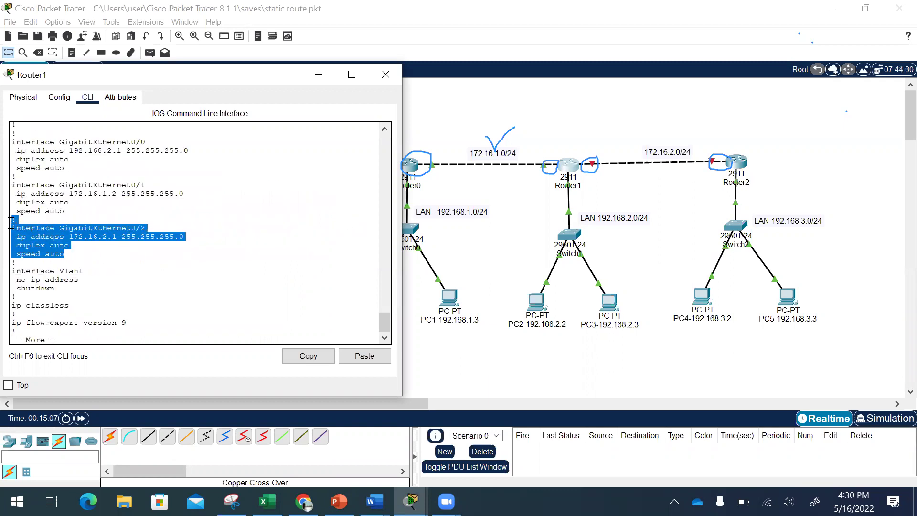
left_click(98, 244)
left_click(152, 254)
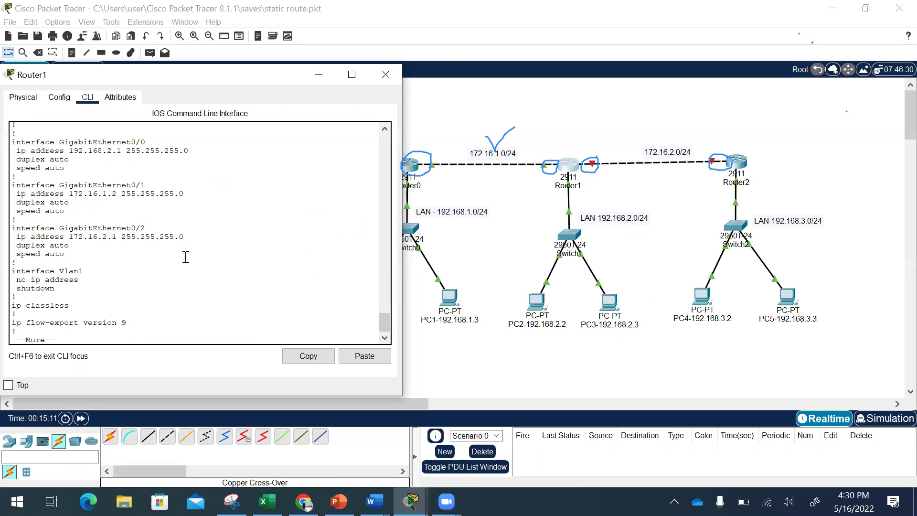
Open Router2's command line, enter configuration mode and enable interface gi0/1 with no shut
left_click(740, 168)
type("conf t")
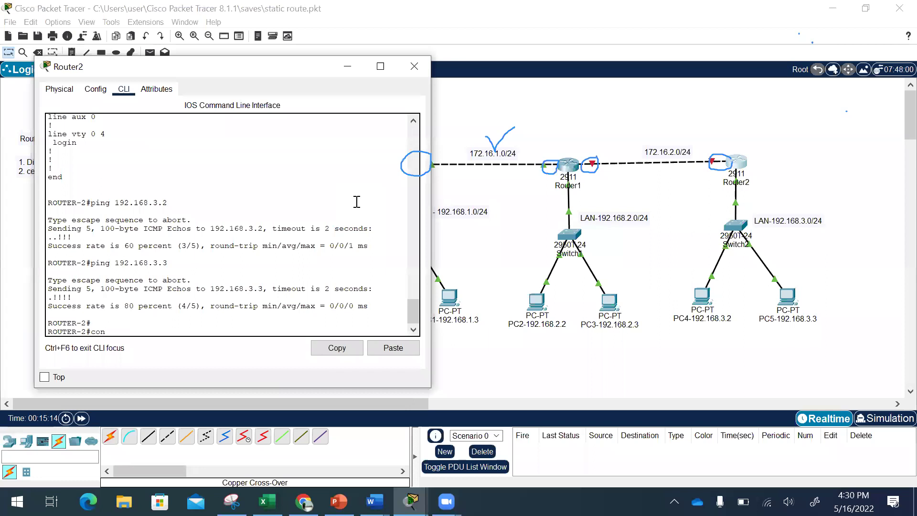
key("Return")
type("int gi0/")
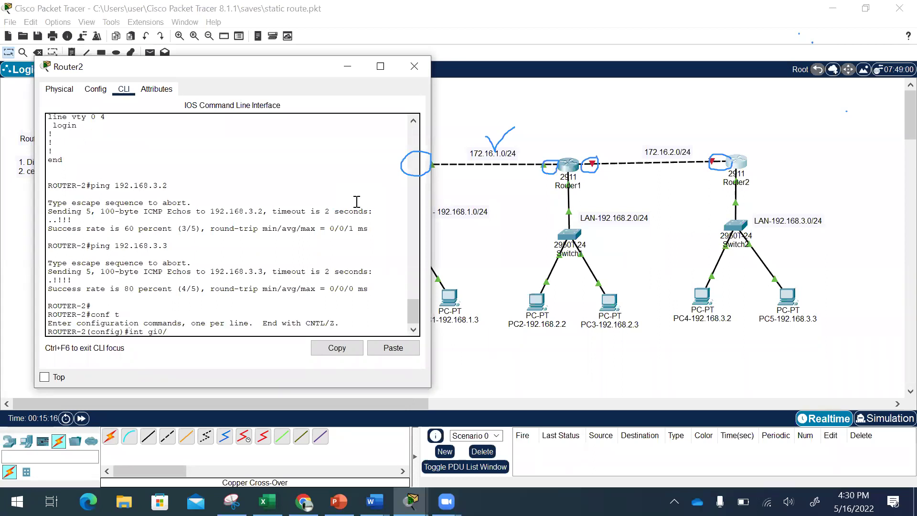
type("1")
key("Return")
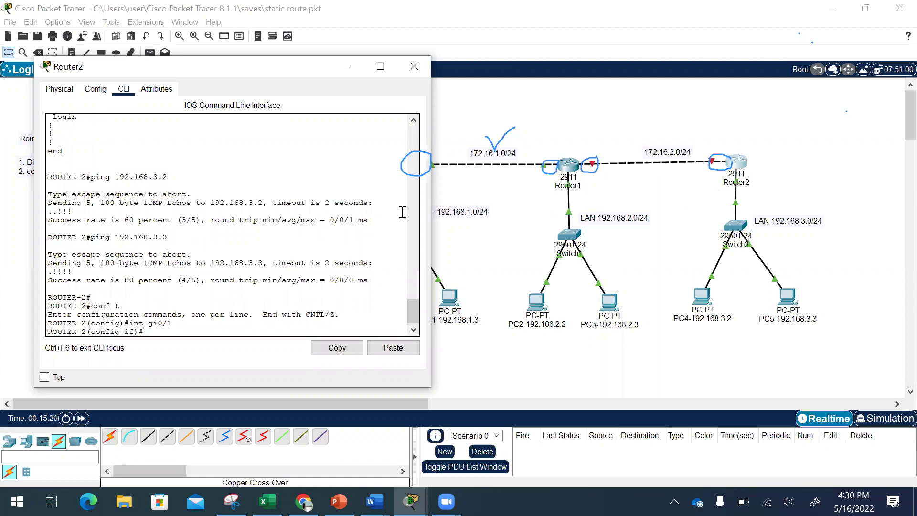
type("no shut")
key("Return")
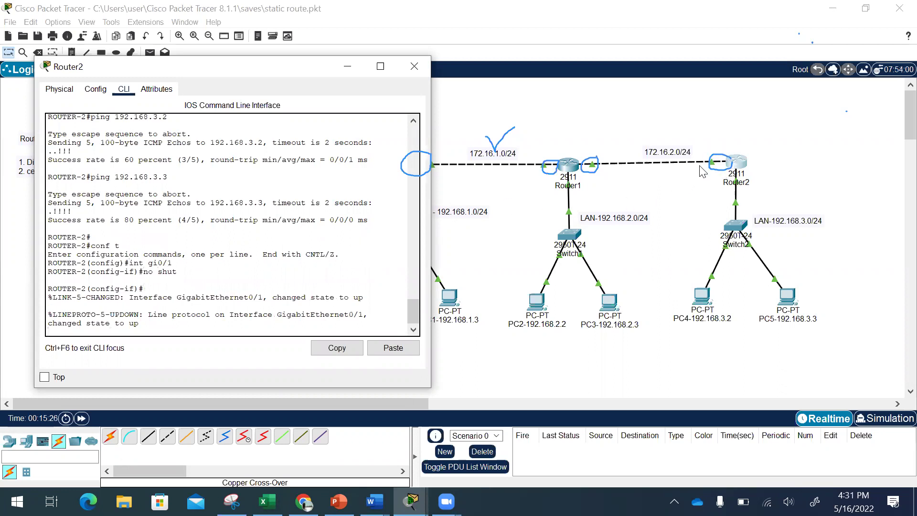
Assign IP address 172.16.2.2 with mask 255.255.255.0 to interface gi0/1 on ROUTER-2
left_click(342, 289)
key("Return")
type("ip addre")
key("Tab")
type("1")
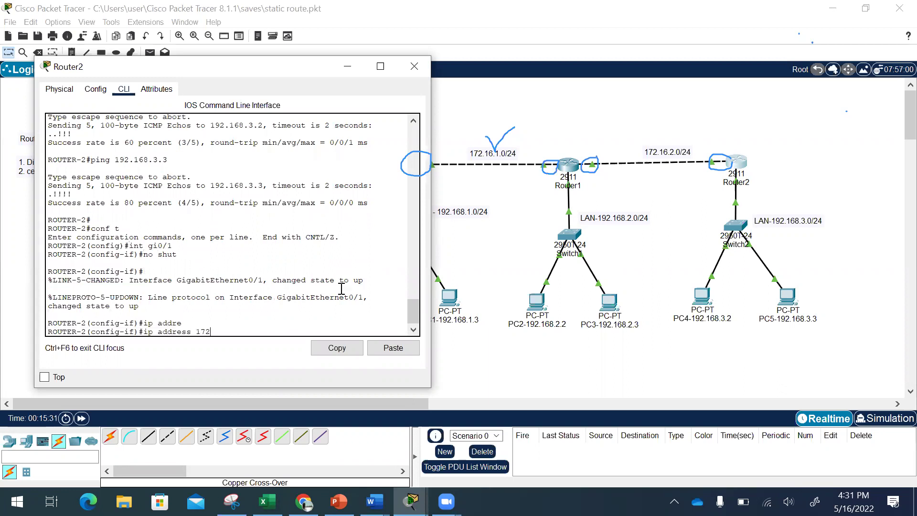
type("72.16.2.2")
key("Return")
key("Up")
type("255.255.255.0")
key("Return")
Leave configuration mode on ROUTER-2 and review the GigabitEthernet0/1 entry in the running configuration
type("e")
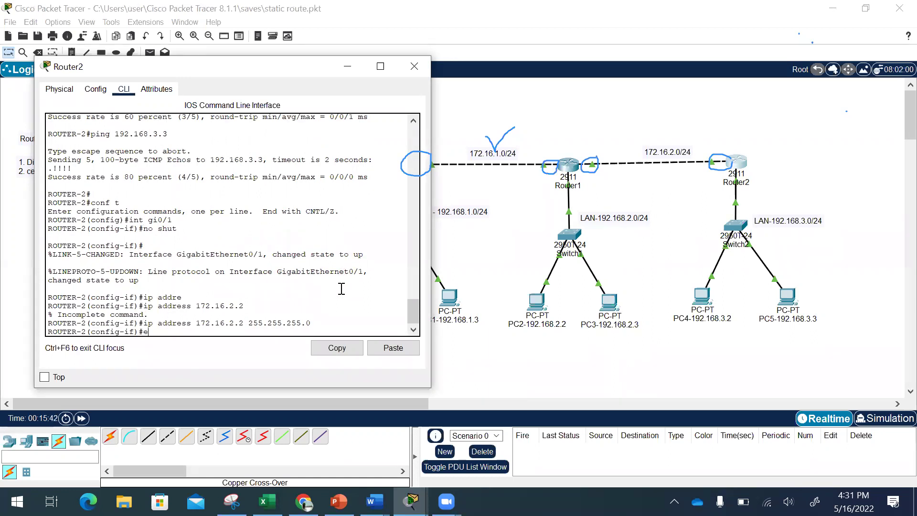
type("nd")
key("Return")
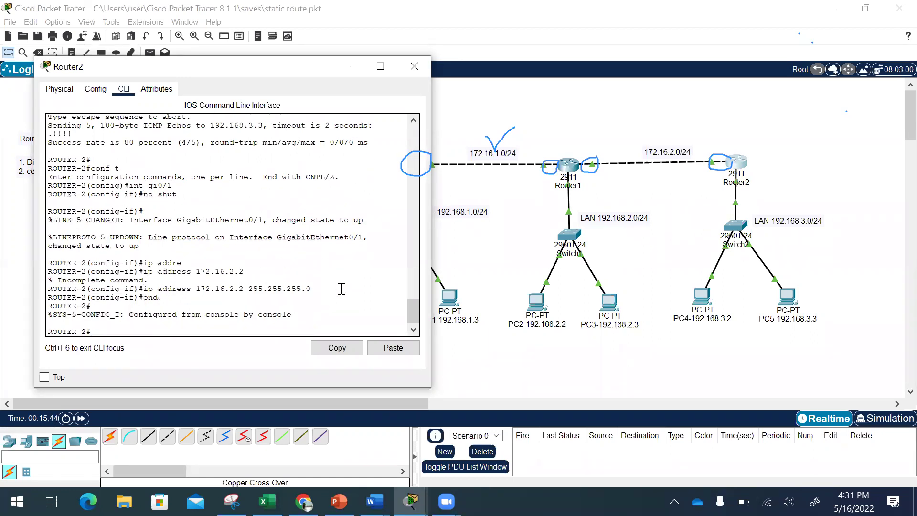
type("sh run")
key("Return")
key("space")
key("space")
left_click_drag(102, 204, 36, 177)
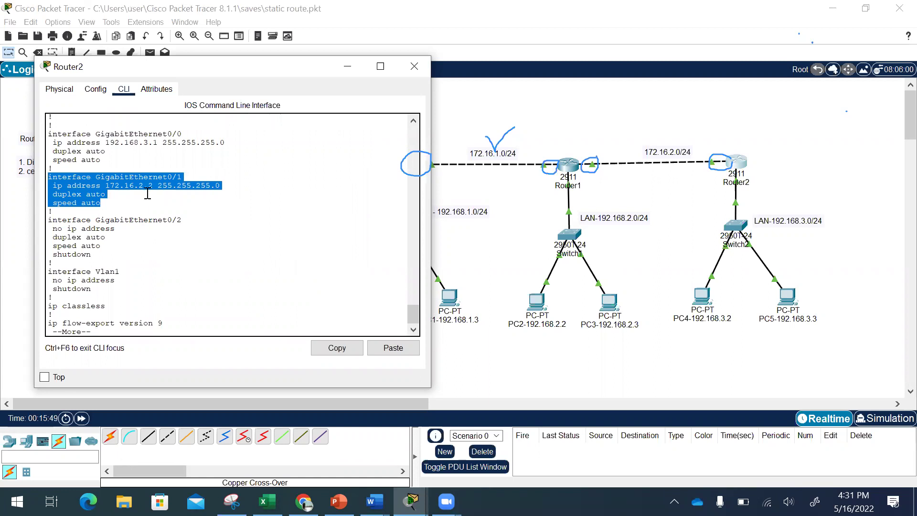
left_click(218, 216)
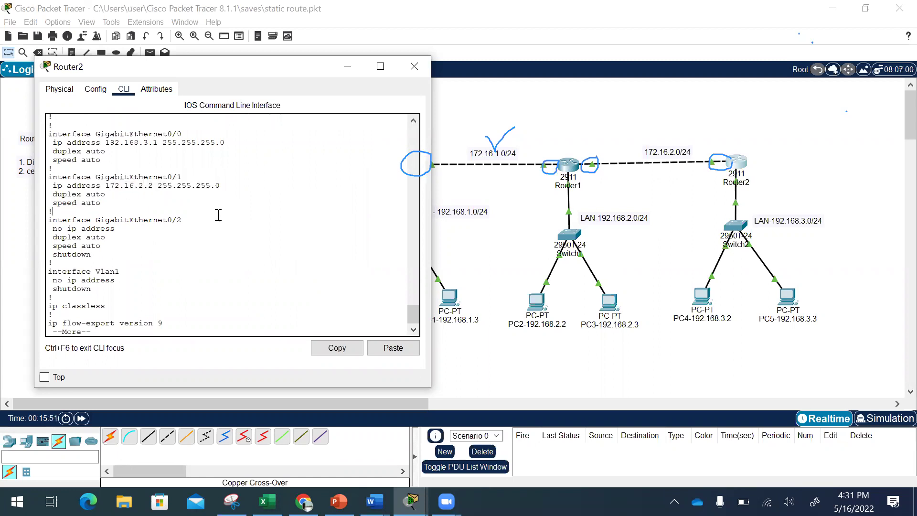
type("q")
Ping 192.168.2.1 and 172.16.2.1 from ROUTER-2 to test connectivity to Router1
type("ping 192.168")
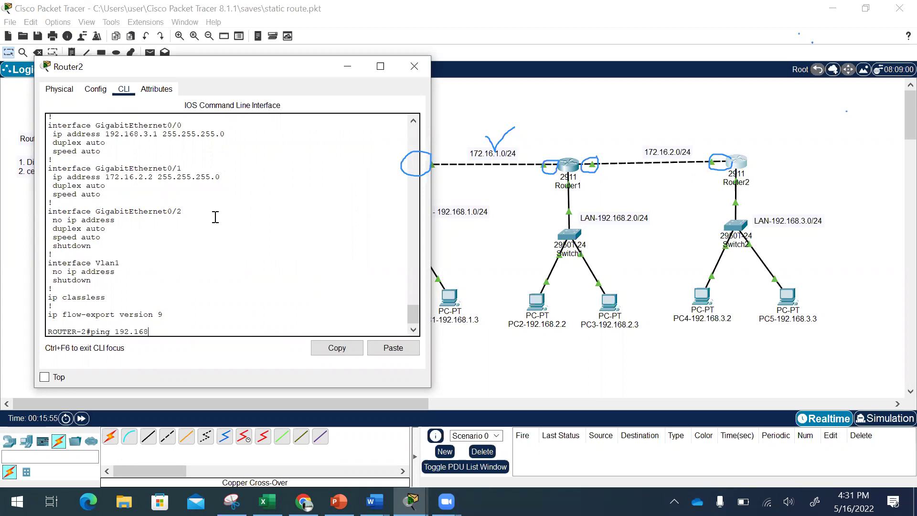
type(".2.1")
key("Return")
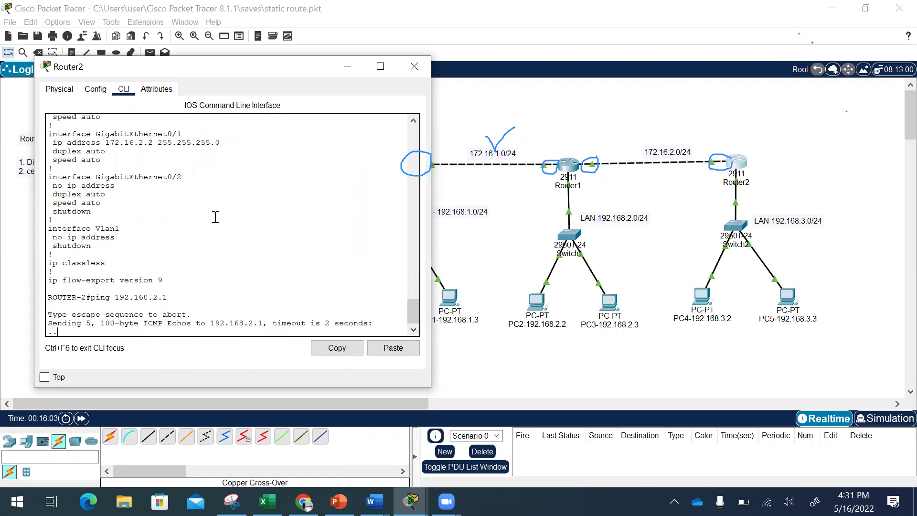
type("ping 172.16.2.1")
key("Return")
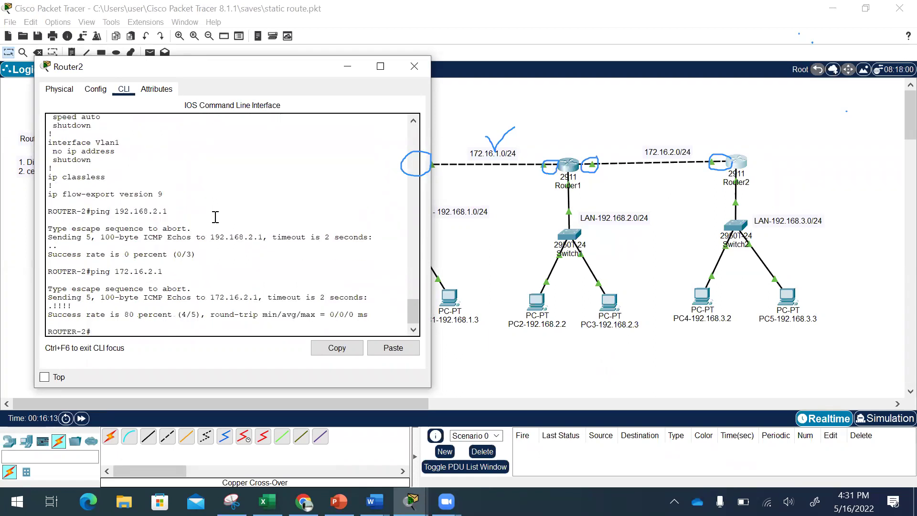
left_click(862, 208)
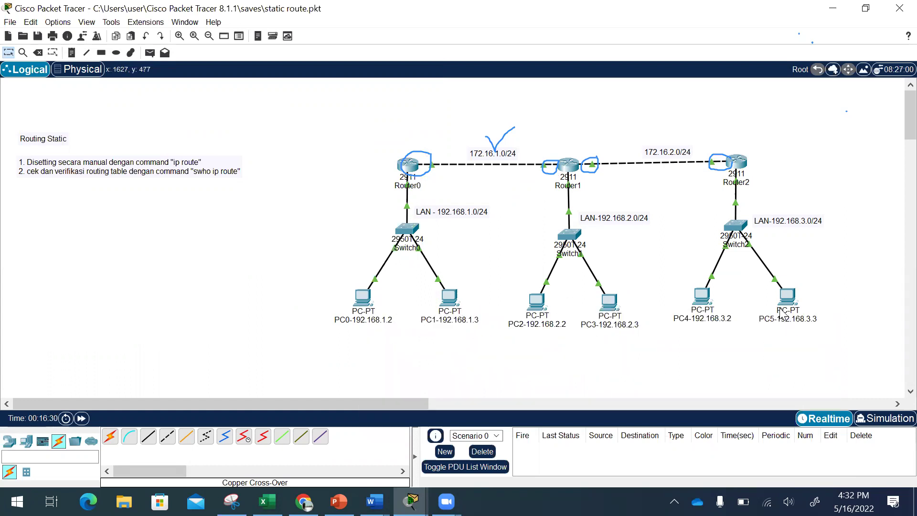
Open PC0's command prompt beside the topology and ping PC2 at 192.168.2.2, stopping the ping early
left_click(368, 296)
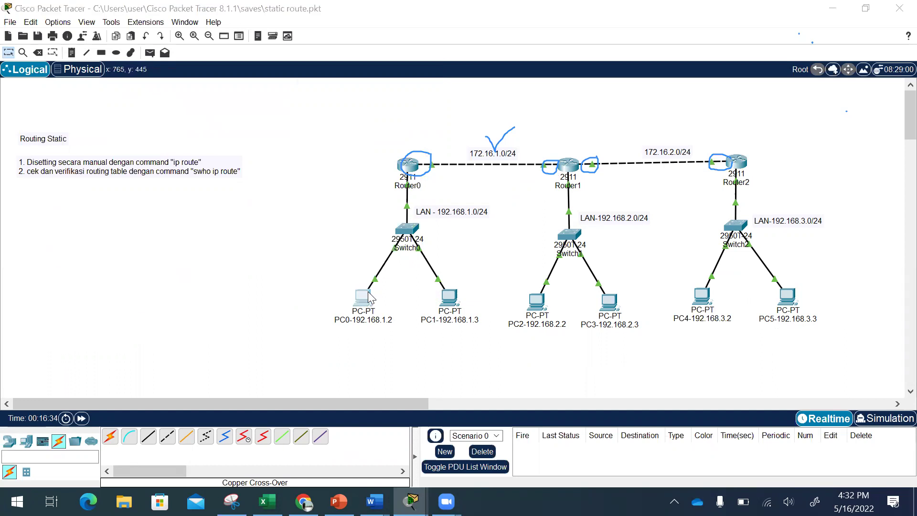
left_click_drag(502, 77, 240, 88)
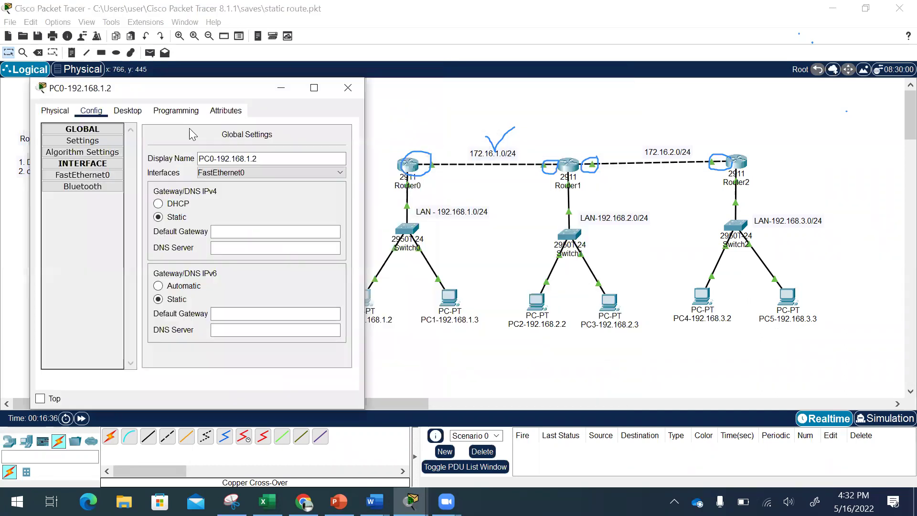
left_click(128, 110)
left_click(258, 153)
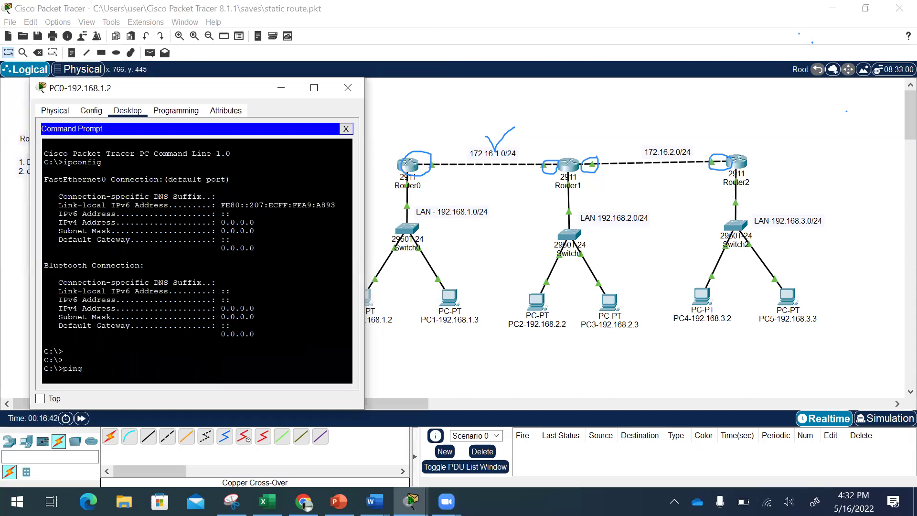
type("68.2.2")
key("Return")
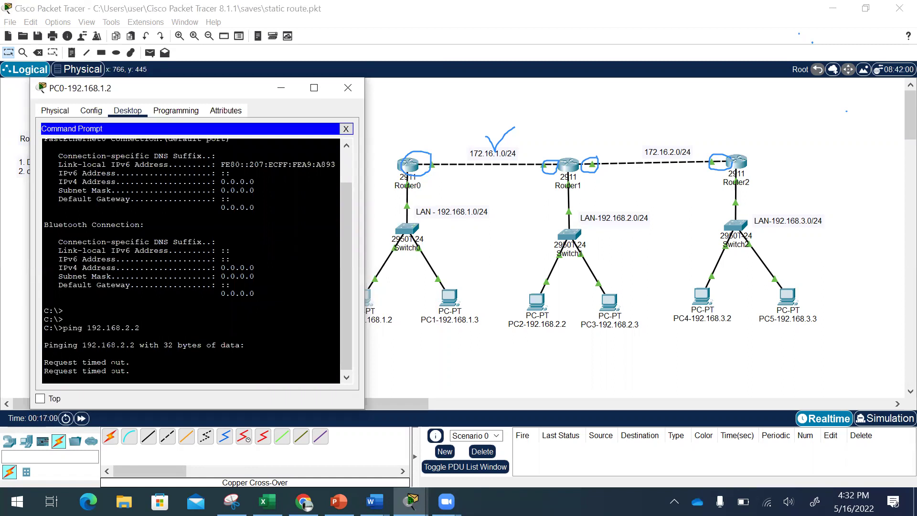
key("ctrl+c")
Ping PC4 at 192.168.3.2 from PC0, stop the ping early and return to the topology
type("ping 192.168.2.2")
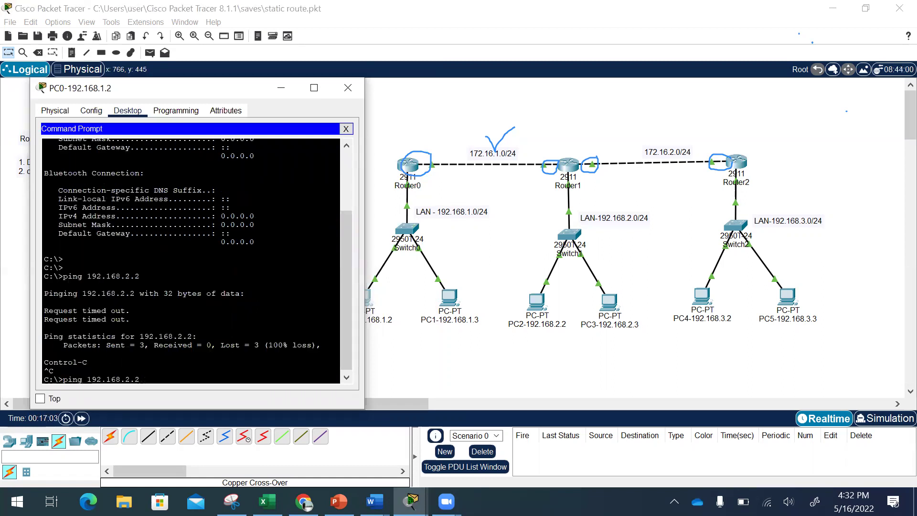
key("BackSpace")
key("BackSpace")
key("BackSpace")
type("3.2")
key("Return")
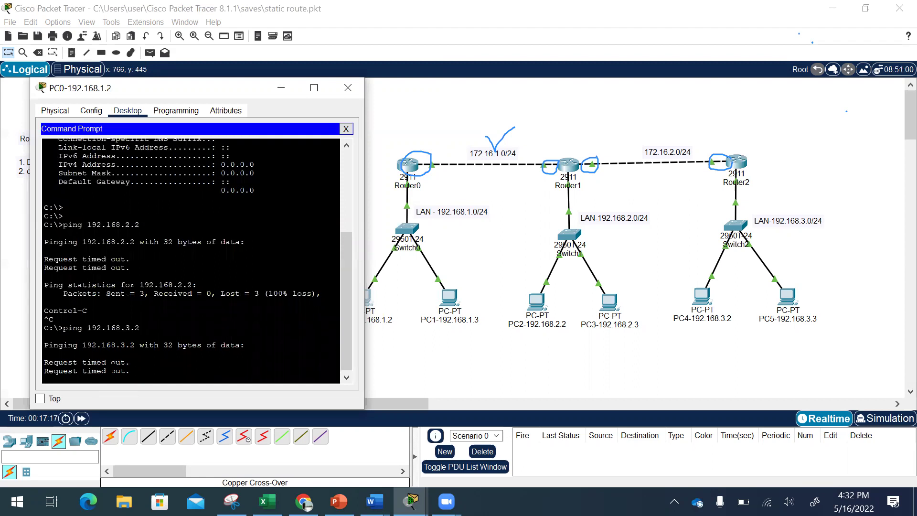
key("ctrl+c")
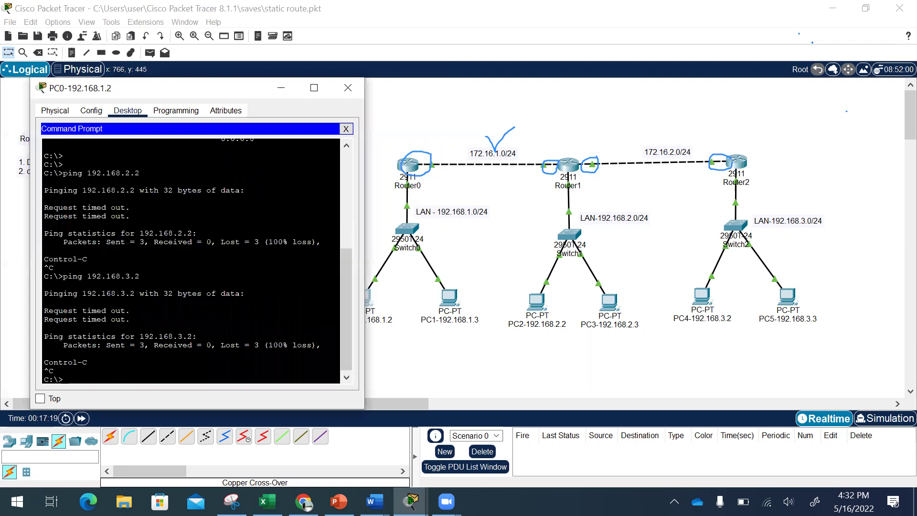
left_click(619, 99)
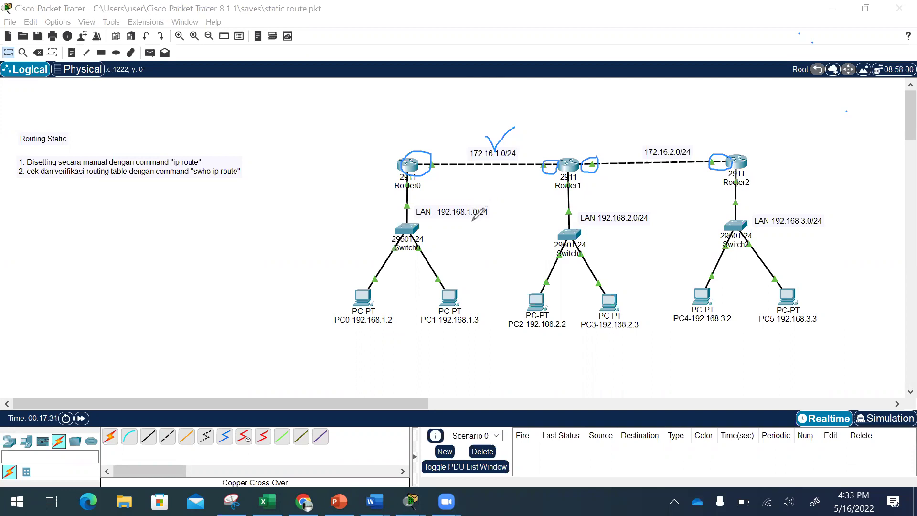
Underline the third octets in the three LAN network labels and mark PC5's label with the annotation pen
left_click_drag(466, 221, 476, 219)
left_click_drag(627, 226, 642, 225)
left_click_drag(799, 227, 813, 225)
left_click_drag(764, 325, 772, 324)
Set PC0's IPv4 default gateway to 192.168.1.1
left_click(363, 298)
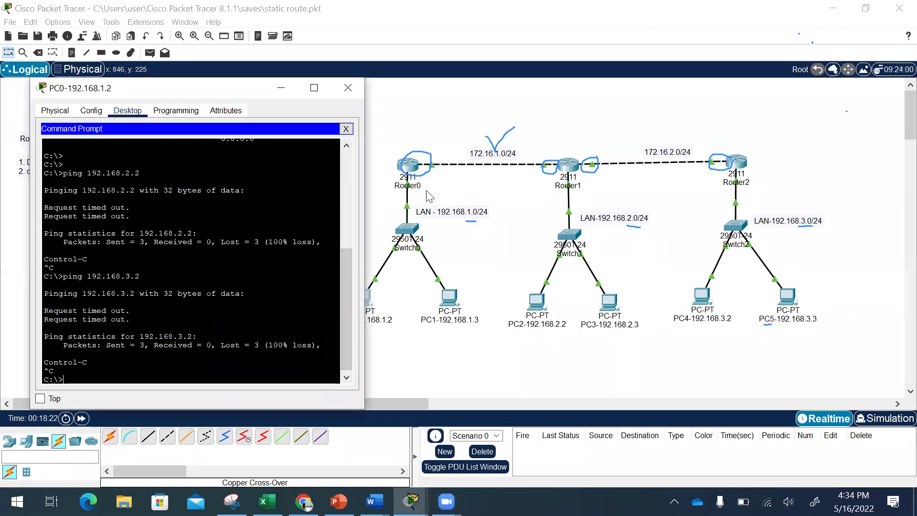
left_click(91, 110)
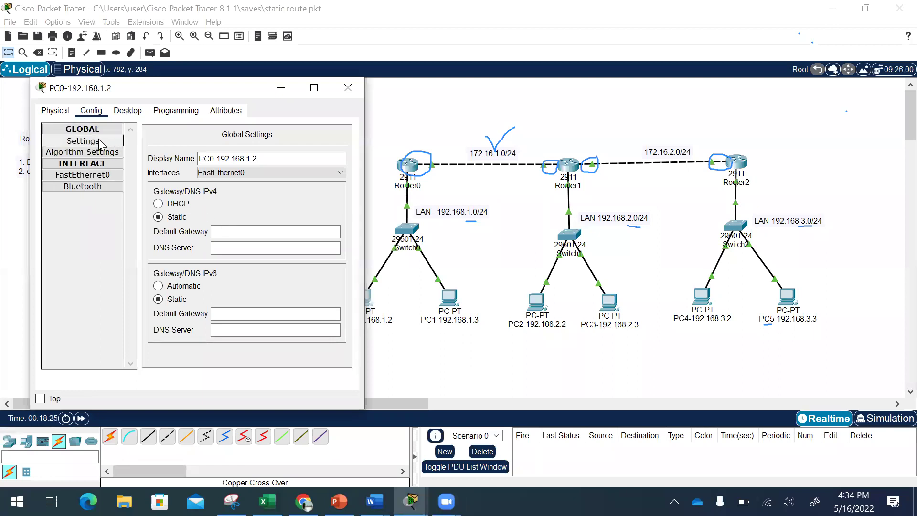
left_click(220, 228)
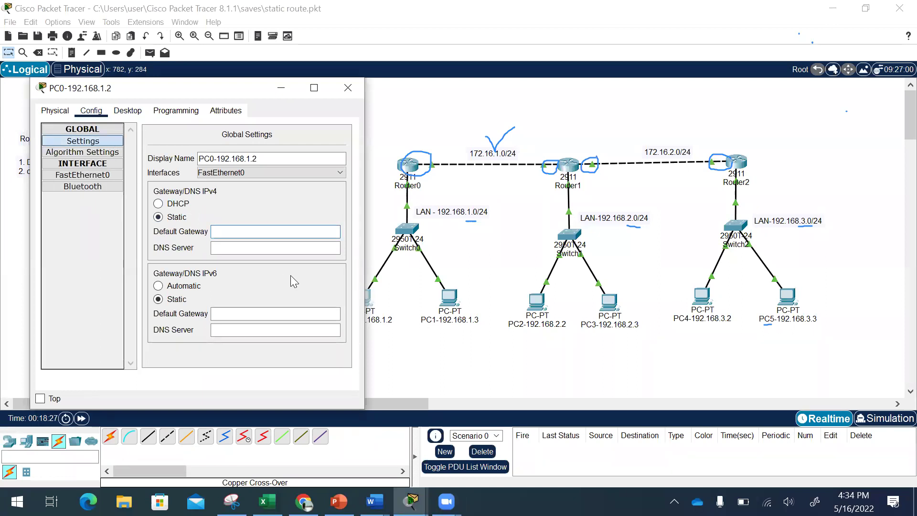
type("192.168.1.1")
left_click_drag(467, 222, 477, 222)
left_click_drag(289, 232, 207, 235)
Return to PC0's command prompt and review the IPv4 settings listed in the earlier ipconfig output
left_click(128, 110)
left_click(262, 139)
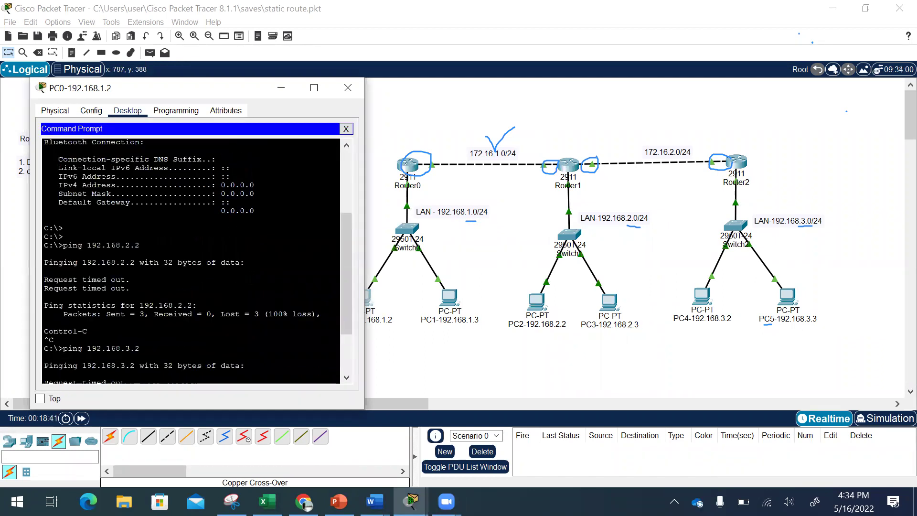
scroll(192, 258, "up", 10)
scroll(191, 258, "down", 15)
scroll(191, 258, "up", 15)
left_click_drag(255, 248, 48, 222)
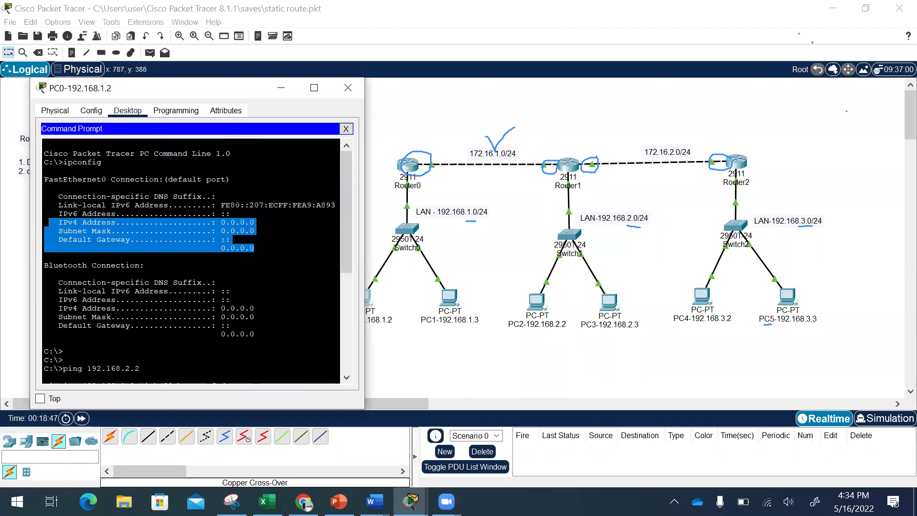
left_click_drag(345, 251, 345, 393)
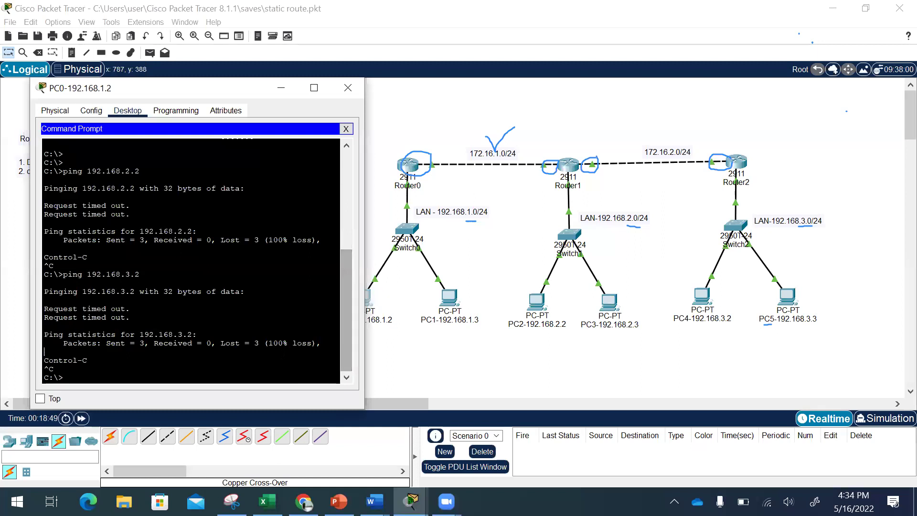
Run ipconfig on PC0, check its IPv4 address and default gateway, and close the PC0 window
type("ipconfig")
key("Return")
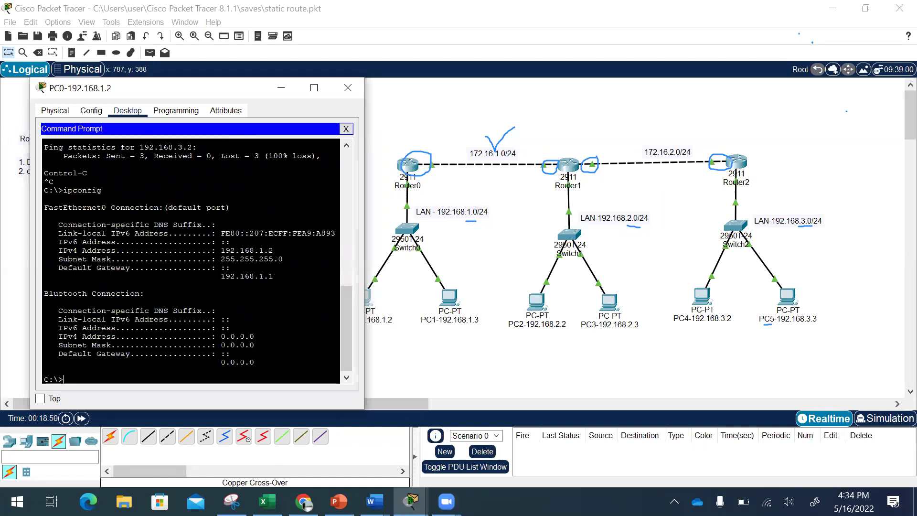
left_click_drag(273, 276, 42, 271)
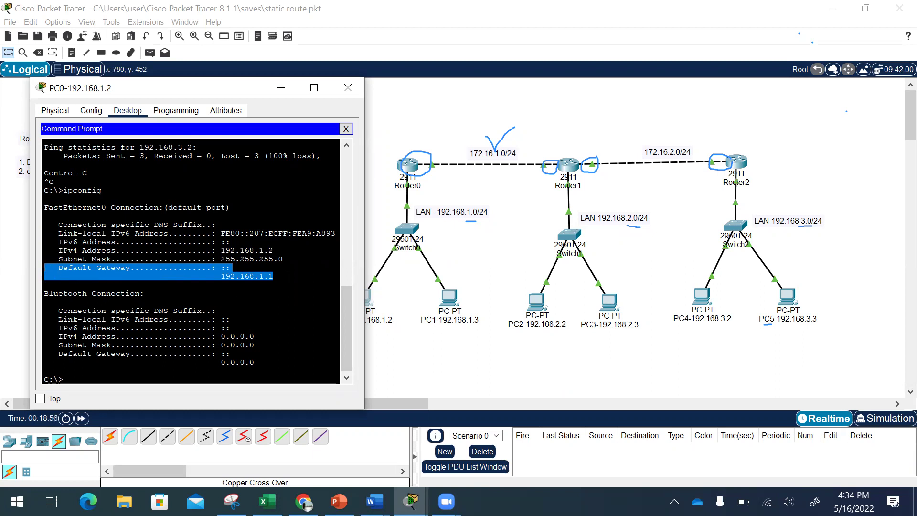
key("ctrl+c")
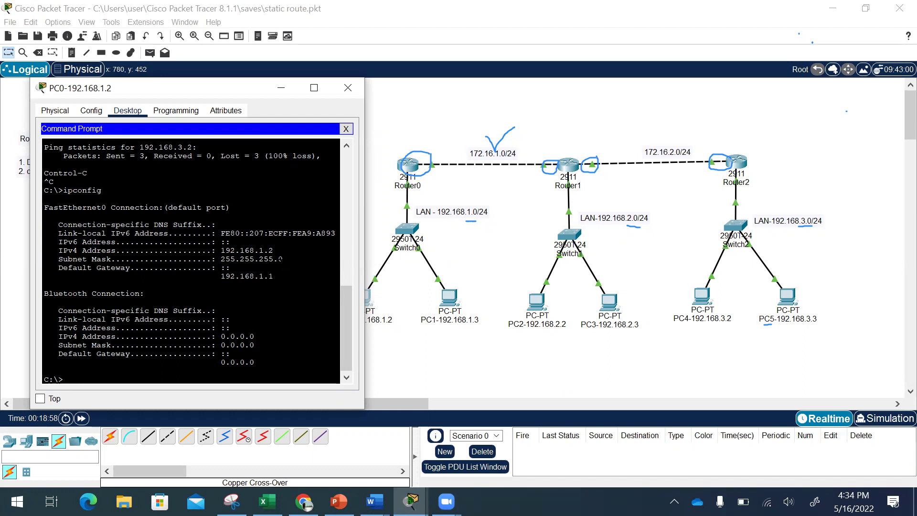
left_click_drag(254, 251, 273, 251)
left_click(262, 276)
left_click(348, 88)
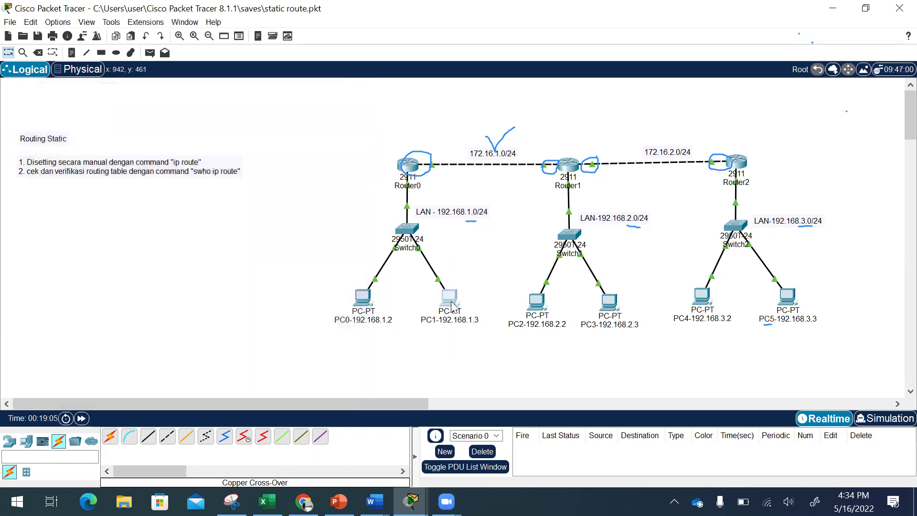
Set PC1's IPv4 default gateway to 192.168.1.1
left_click(447, 306)
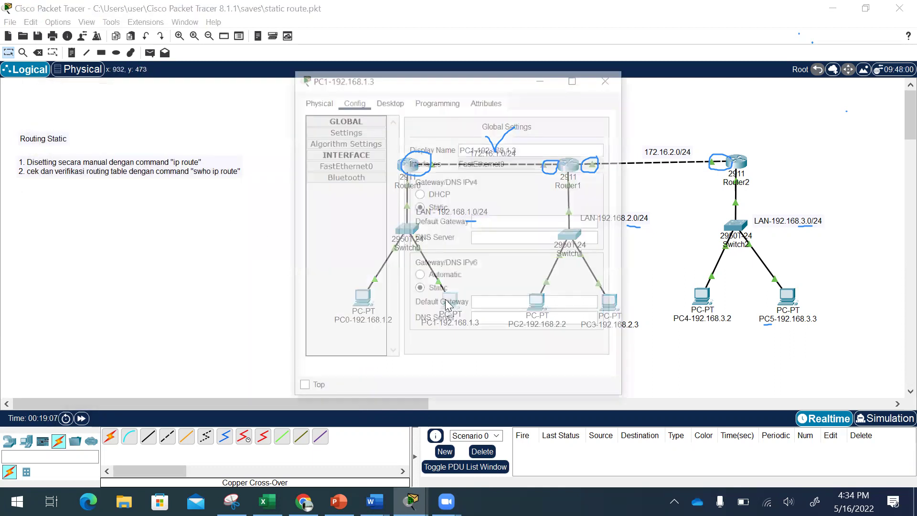
left_click(518, 221)
type("192.168.1.1")
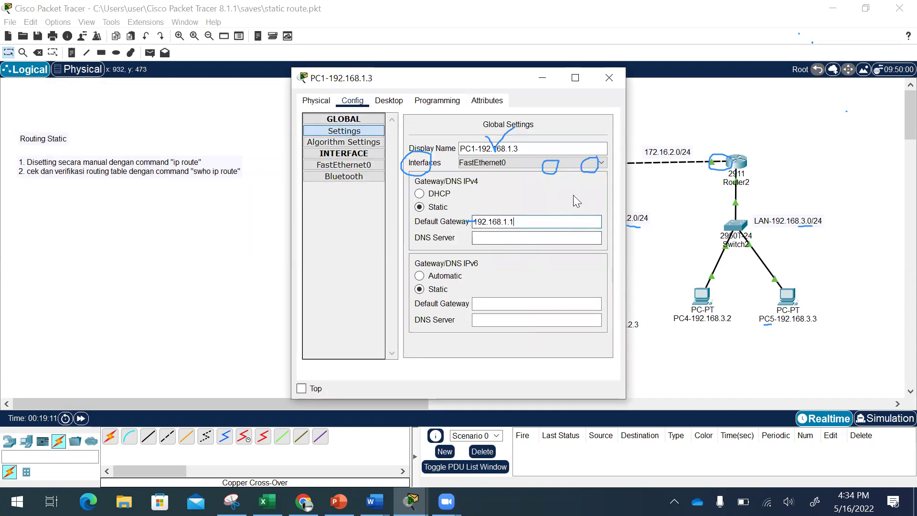
Run ipconfig in PC1's command prompt beside the topology, check its address and gateway, and close the PC1 window
left_click(389, 100)
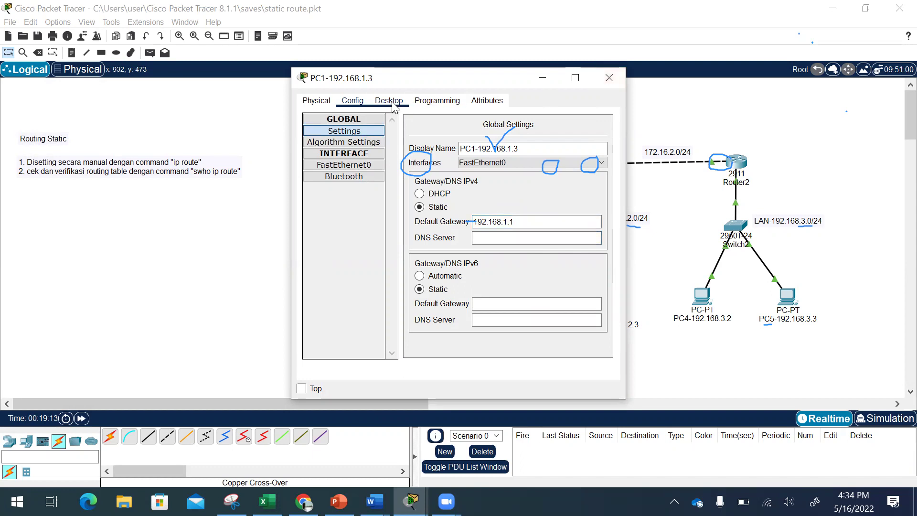
left_click(506, 143)
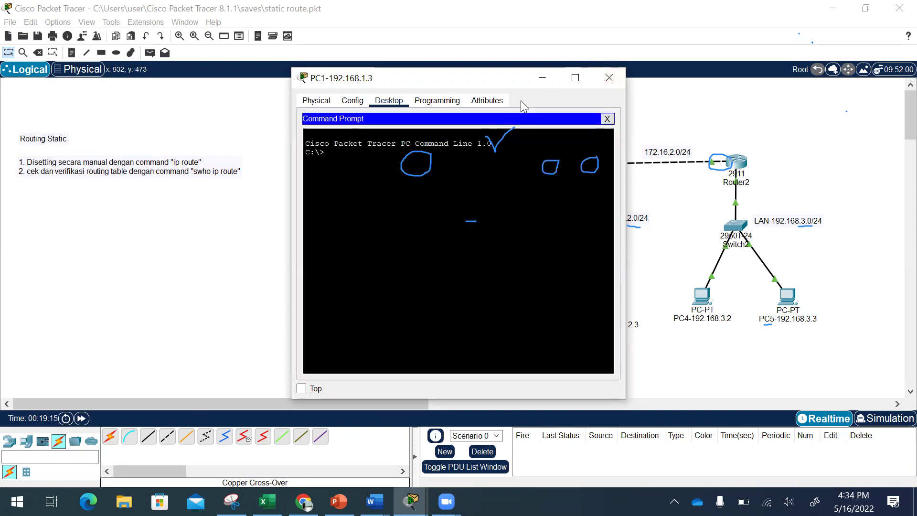
left_click_drag(508, 78, 239, 95)
type("ipconfig")
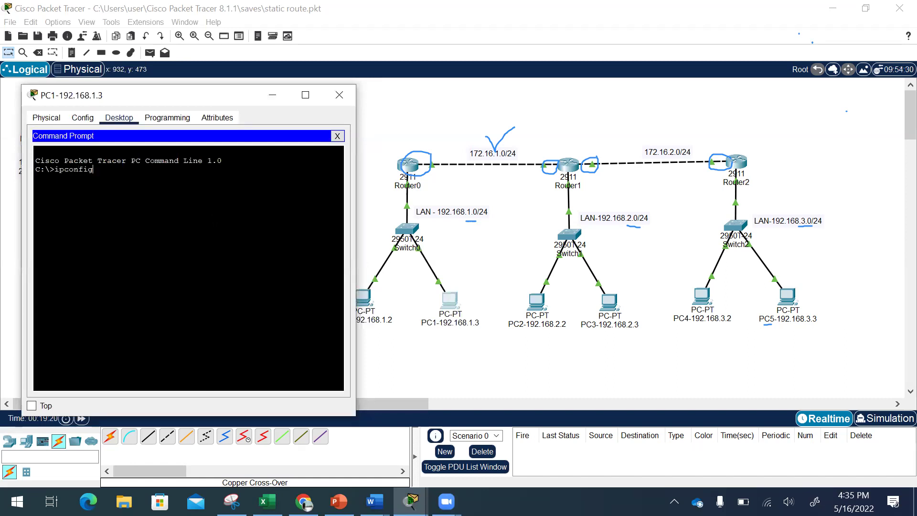
key("Return")
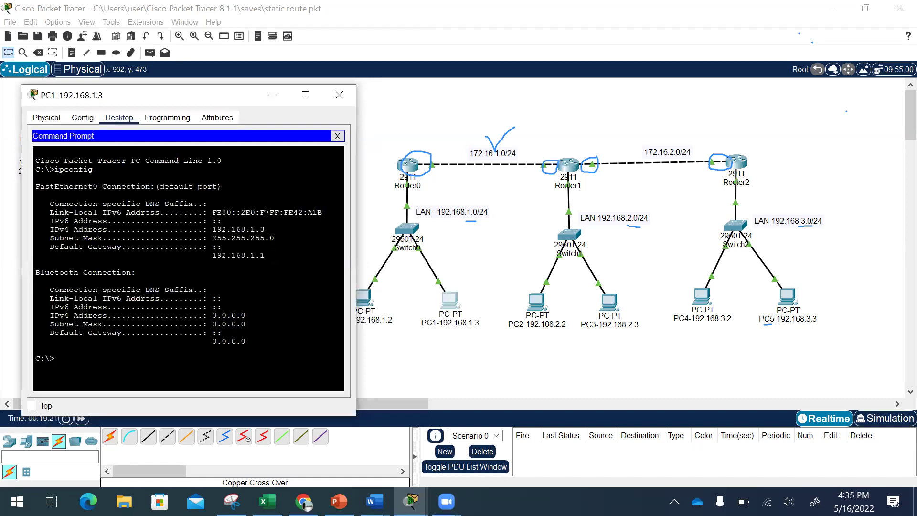
left_click_drag(265, 229, 227, 230)
left_click_drag(265, 255, 241, 255)
left_click(338, 97)
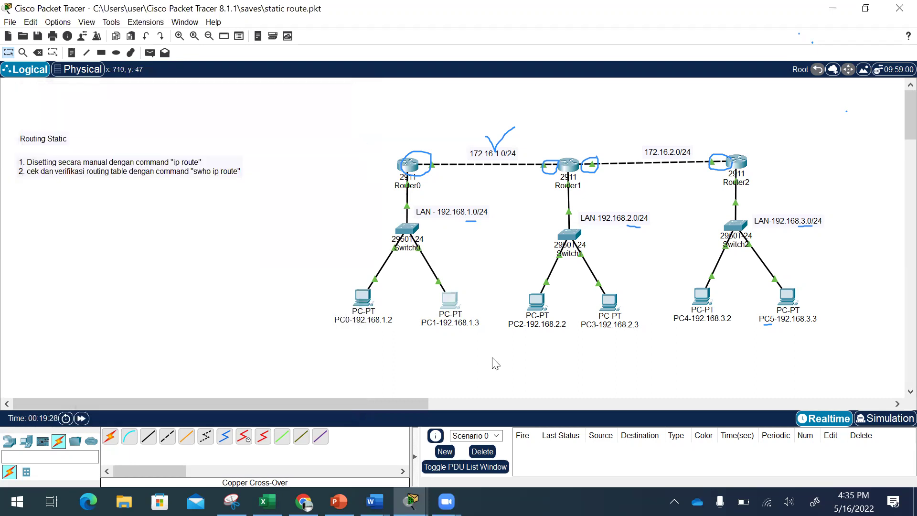
Set PC2's IPv4 default gateway to 192.168.2.1 and close its window
left_click(536, 302)
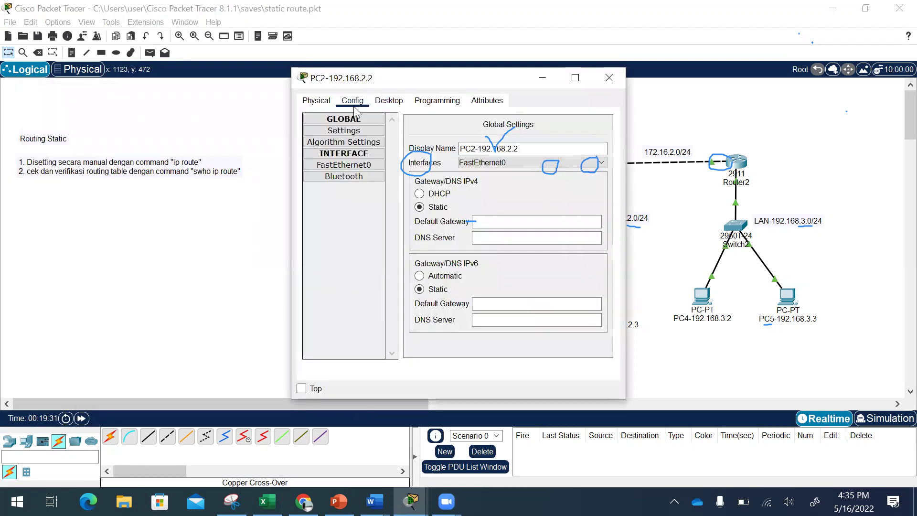
left_click(344, 130)
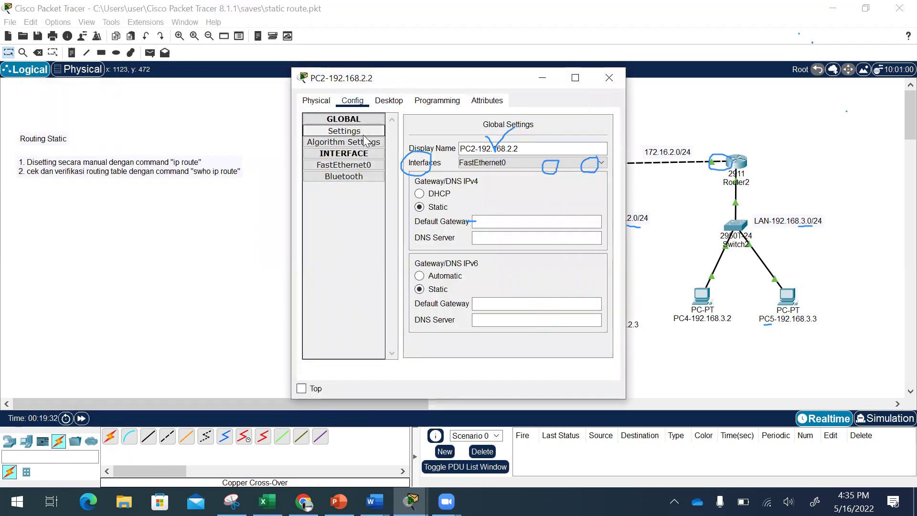
left_click(511, 220)
type("192.168.1")
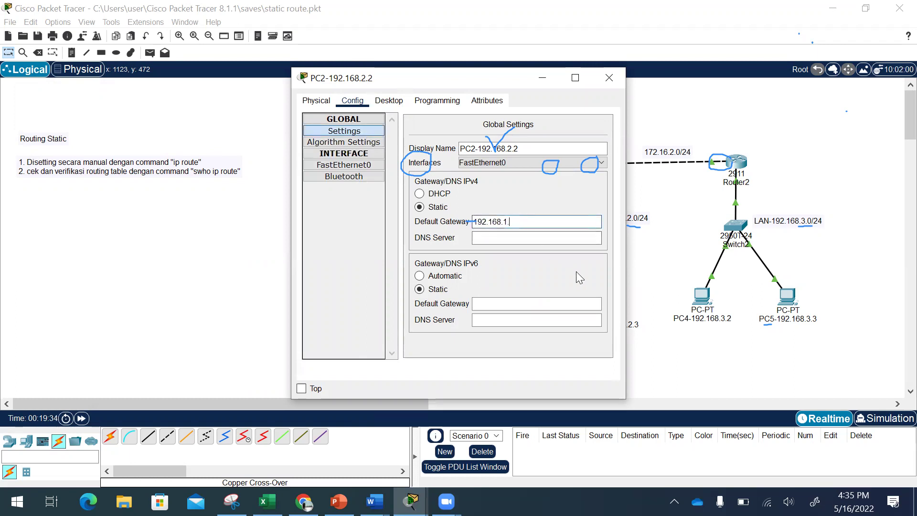
key("BackSpace")
type("2.1")
left_click_drag(519, 85, 234, 92)
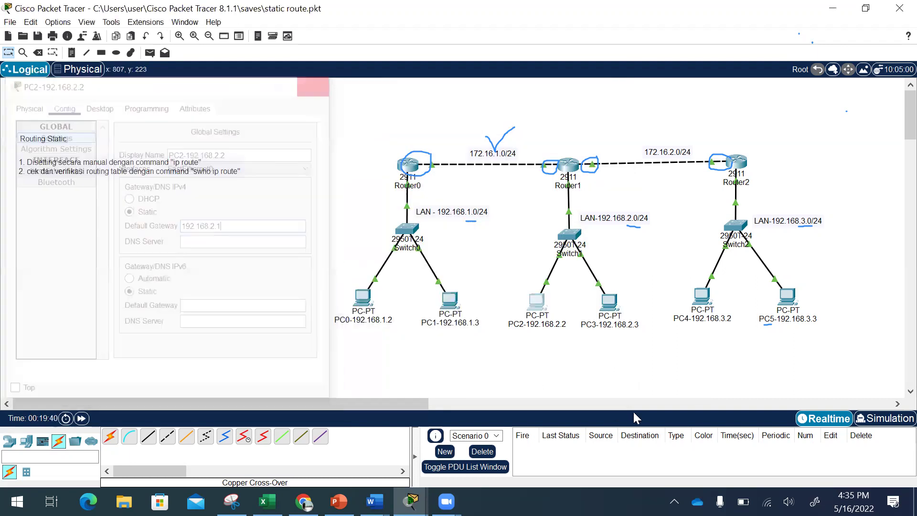
Set PC3's IPv4 default gateway to 192.168.2.1 and close its window
left_click(609, 301)
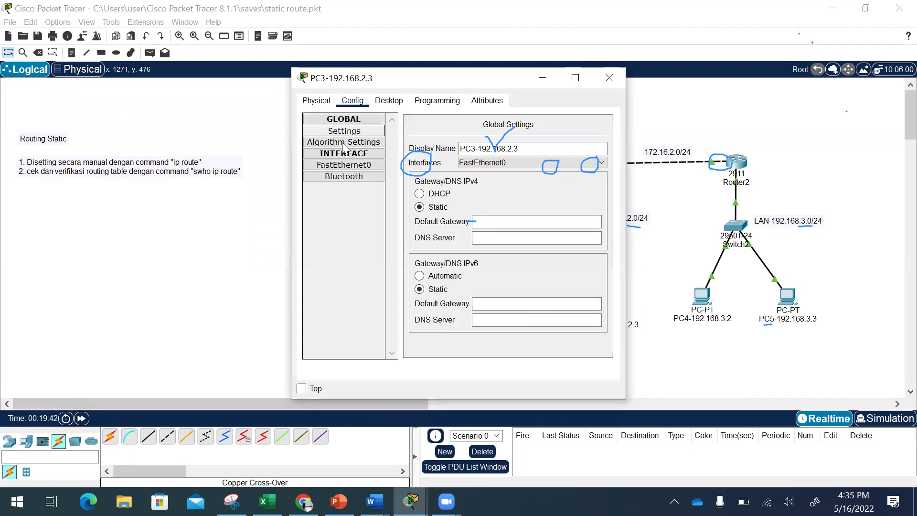
left_click(492, 222)
type("192.168")
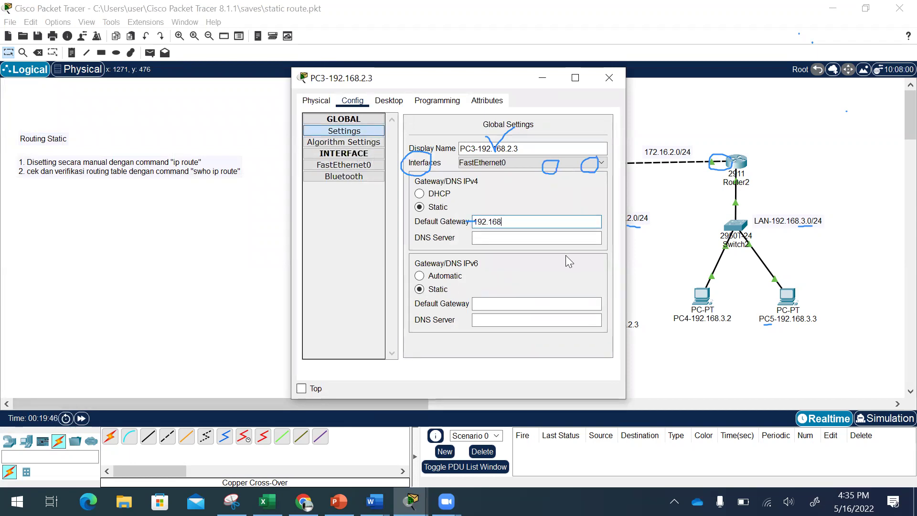
type(".2.1")
left_click(609, 78)
Set PC4's IPv4 default gateway to 192.168.3.1, copy that address and leave the PC4 window
left_click(701, 299)
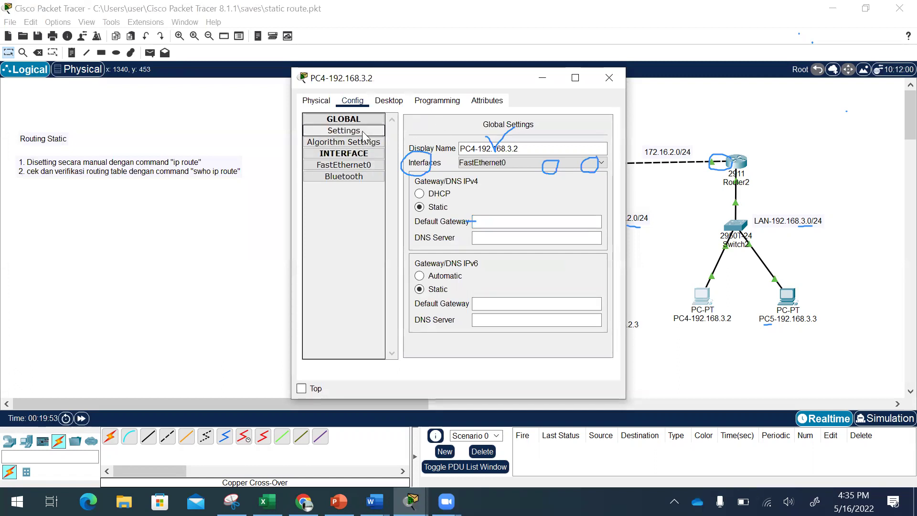
left_click(515, 219)
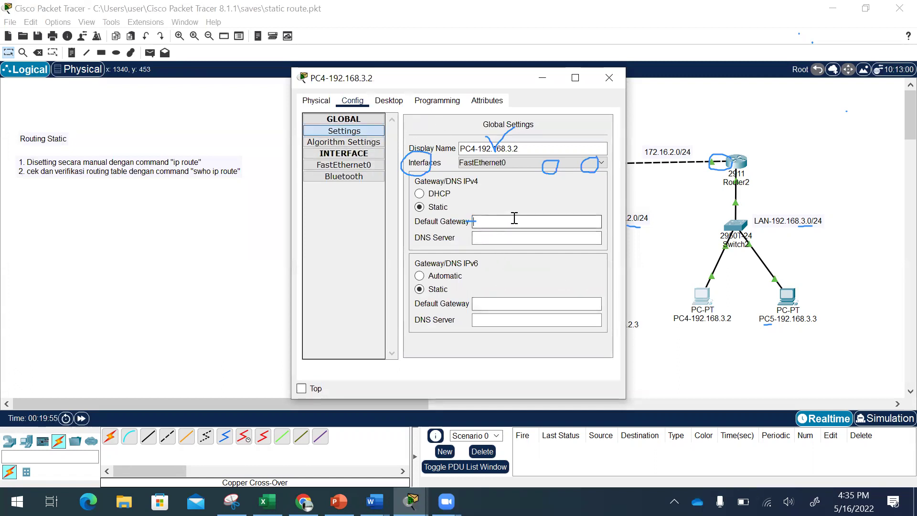
type("192.168.3.1")
left_click_drag(516, 223, 440, 214)
key("ctrl+c")
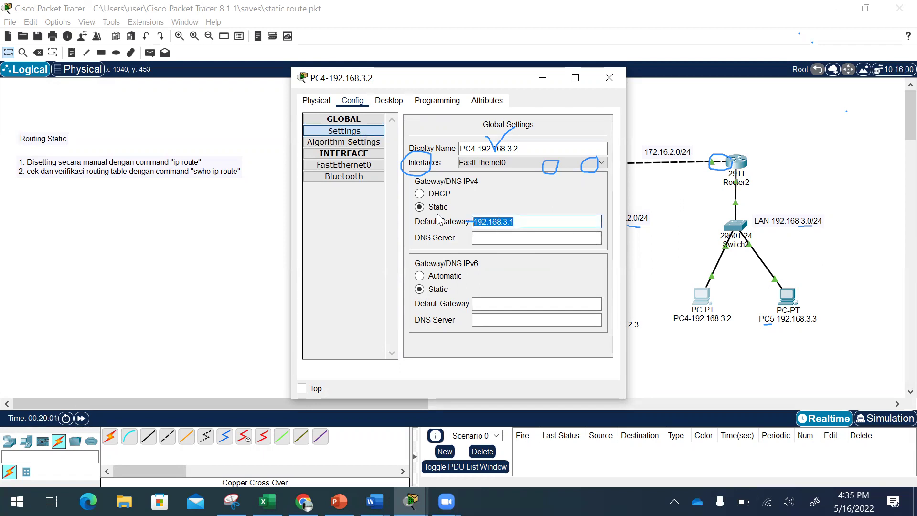
left_click(669, 61)
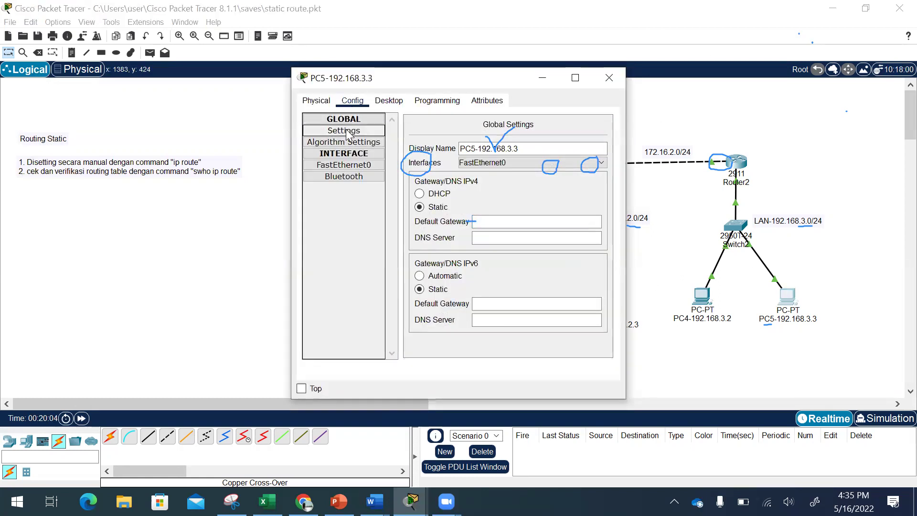
Paste the copied address 192.168.3.1 as PC5's IPv4 default gateway and close its window
left_click(492, 221)
key("ctrl+v")
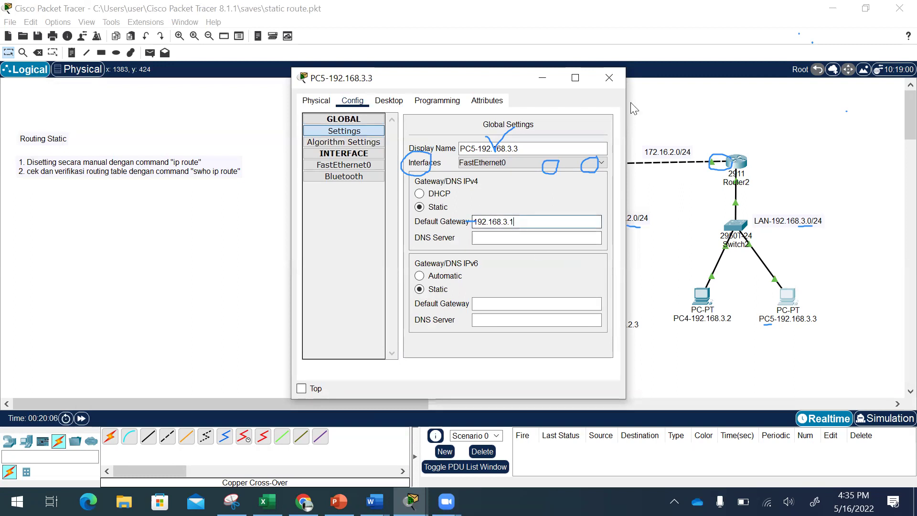
left_click(618, 79)
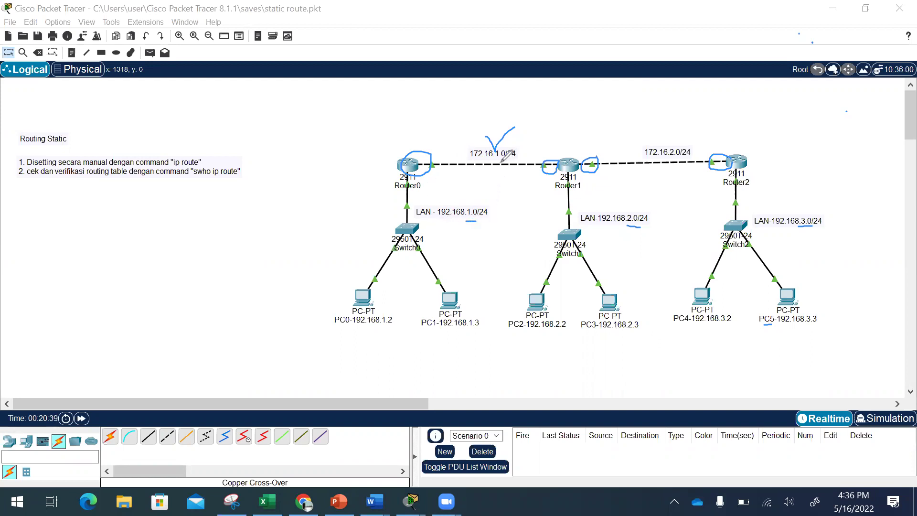
Underline the third octets of the 172.16.1.0/24, 192.168.1.0/24, 172.16.2.0/24 and 192.168.2.0/24 labels with the annotation pen
left_click_drag(496, 160, 505, 158)
left_click_drag(467, 221, 476, 222)
left_click_drag(669, 158, 680, 157)
mouse_move(637, 227)
left_mouse_down()
mouse_move(625, 228)
mouse_move(641, 226)
left_mouse_up()
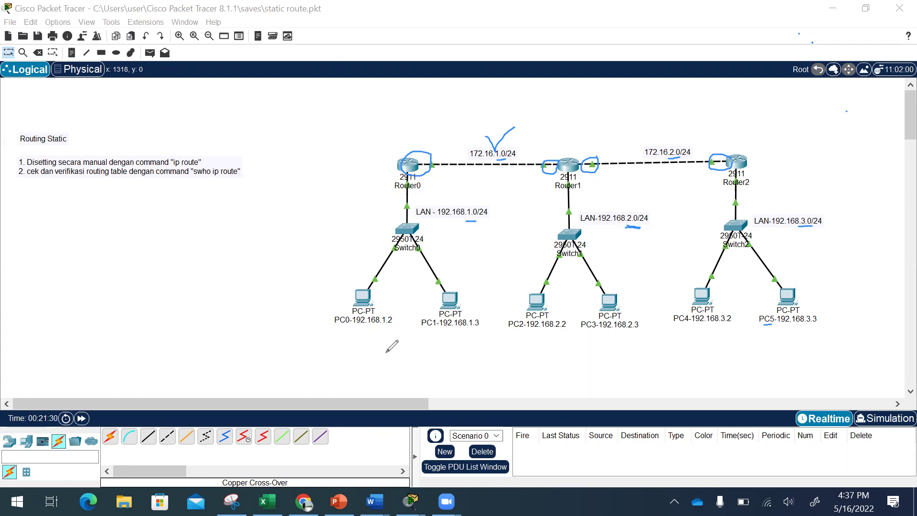
Underline the PC0 and PC2 labels and draw arrows in both directions along the Router0–Router1 link
left_click(337, 329)
left_click_drag(337, 330, 347, 329)
left_click_drag(513, 333, 518, 333)
mouse_move(437, 173)
left_mouse_down()
mouse_move(471, 175)
mouse_move(464, 171)
mouse_move(460, 182)
left_mouse_up()
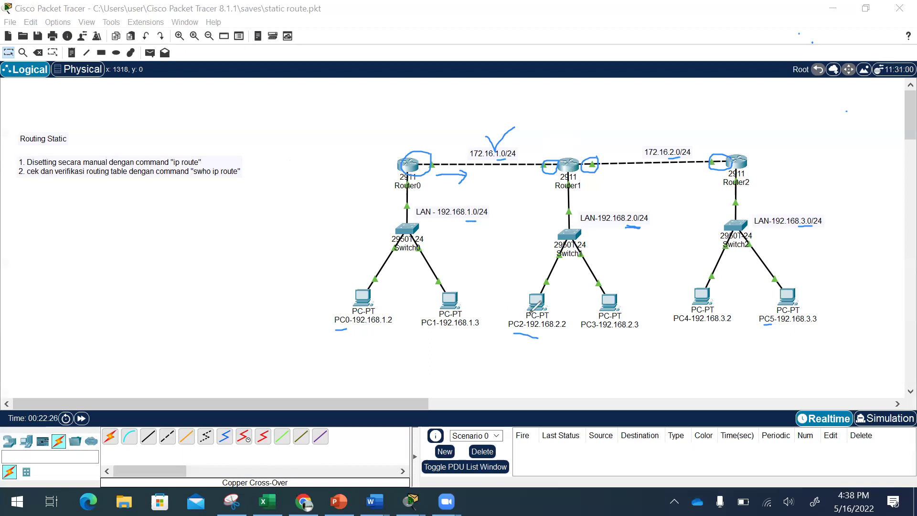
left_click_drag(438, 178, 471, 178)
mouse_move(551, 143)
left_mouse_down()
mouse_move(532, 144)
mouse_move(538, 153)
left_mouse_up()
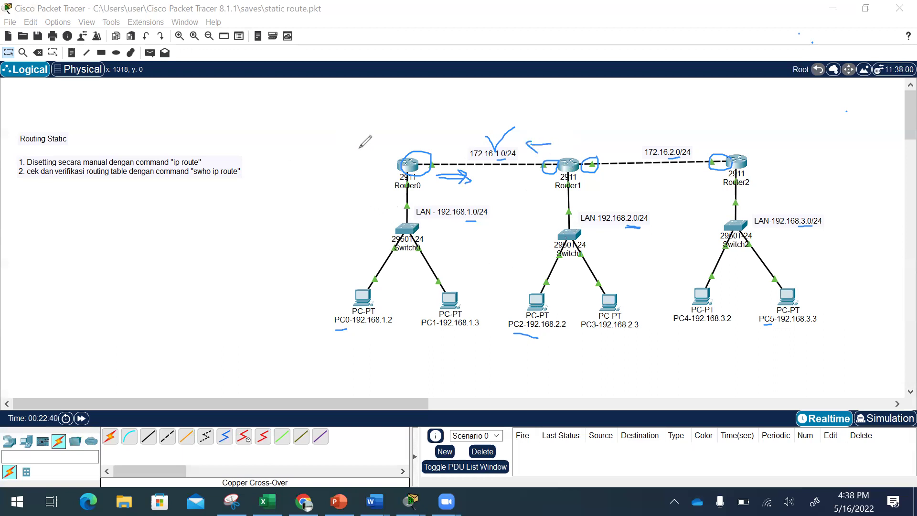
Draw one arrow pointing at Router0 and another pointing at Router1 on the topology
left_click_drag(368, 135, 396, 159)
left_click(568, 128)
left_click_drag(568, 127, 568, 157)
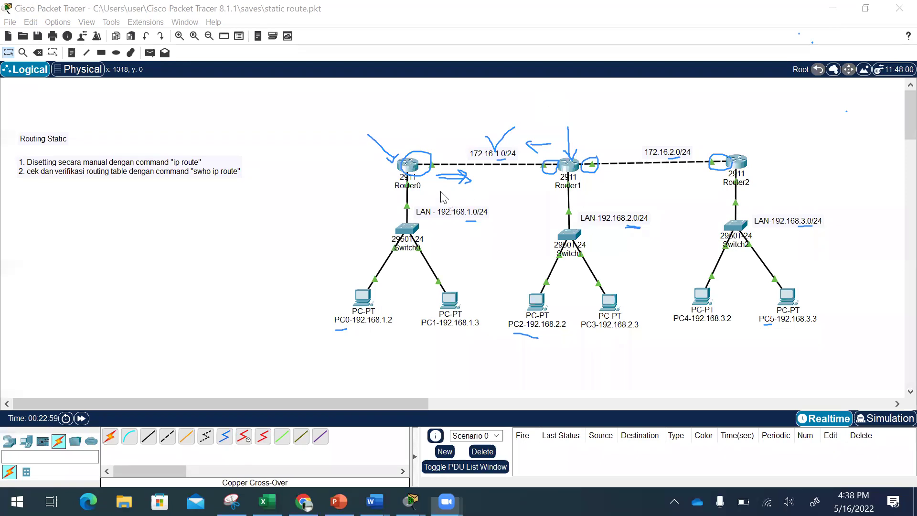
Bring up Router0's command-line window and place it beside the topology
left_click(410, 502)
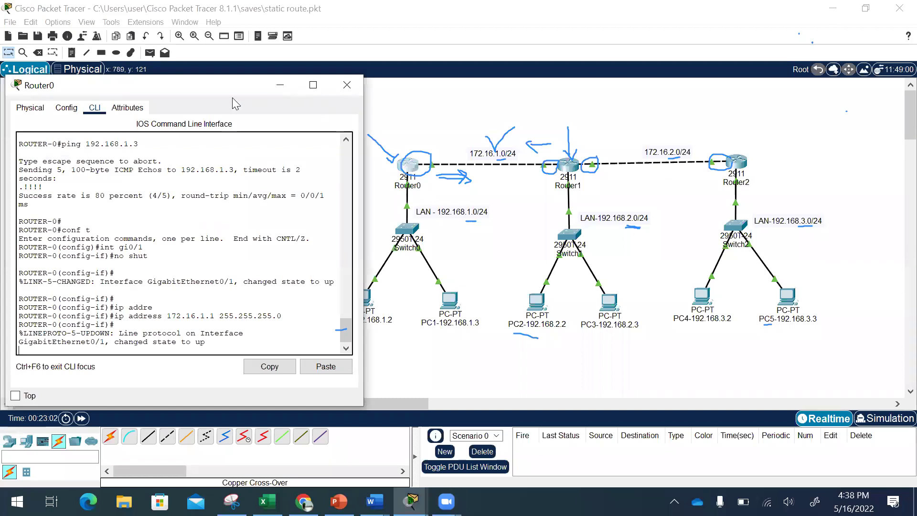
left_click_drag(236, 86, 228, 86)
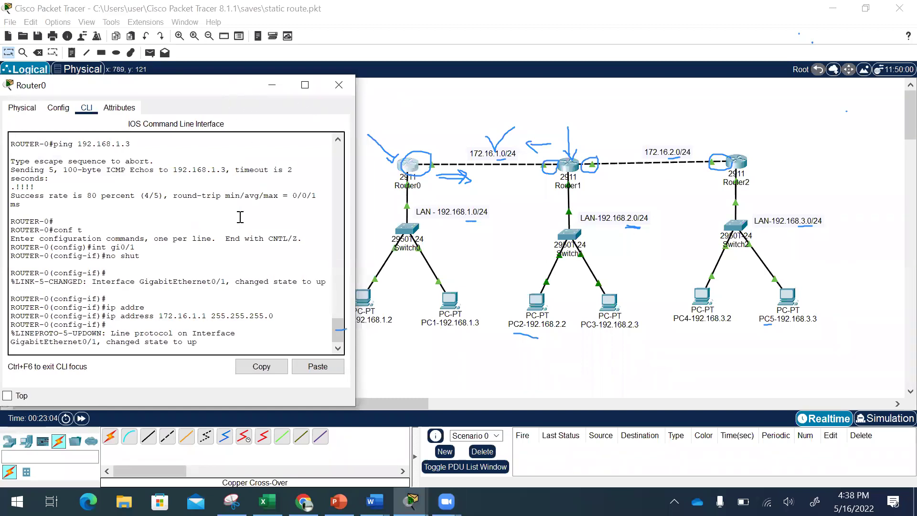
Leave interface configuration on Router0 and return to privileged mode
key("Return")
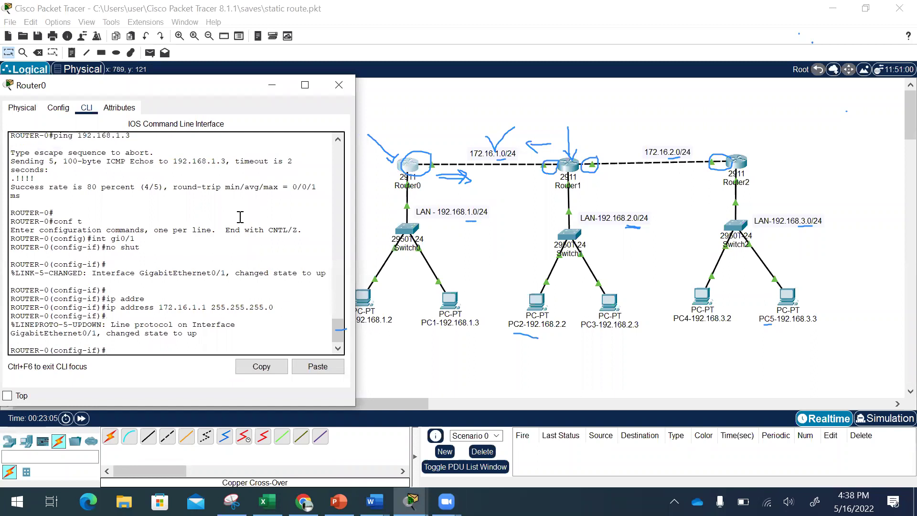
key("Return")
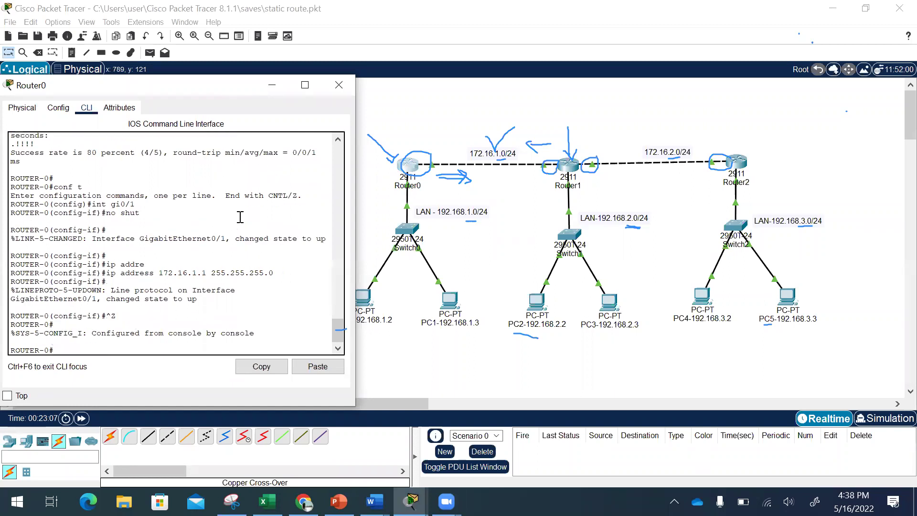
key("Return")
type("conf")
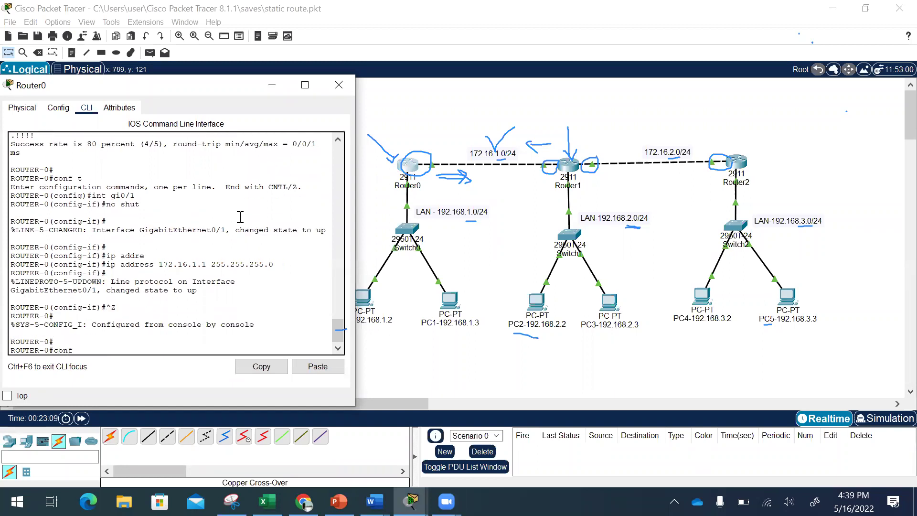
type(" t")
key("Return")
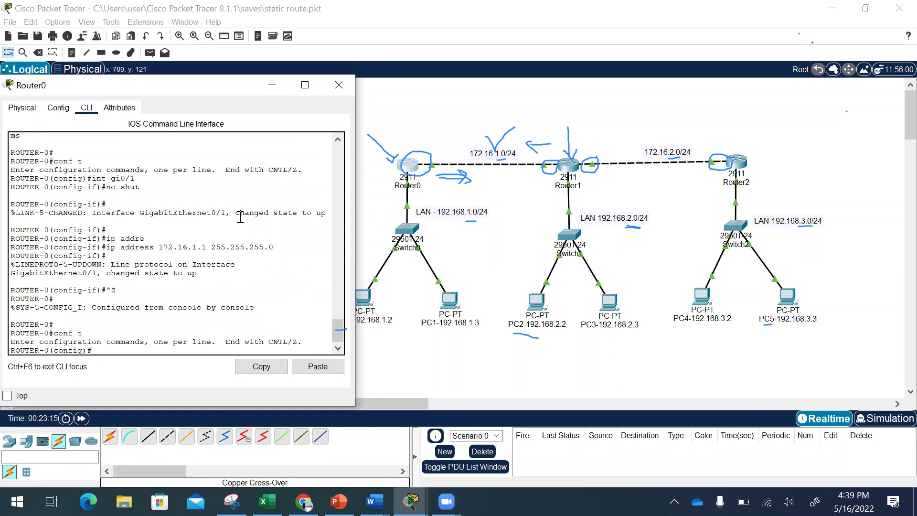
key("ctrl+c")
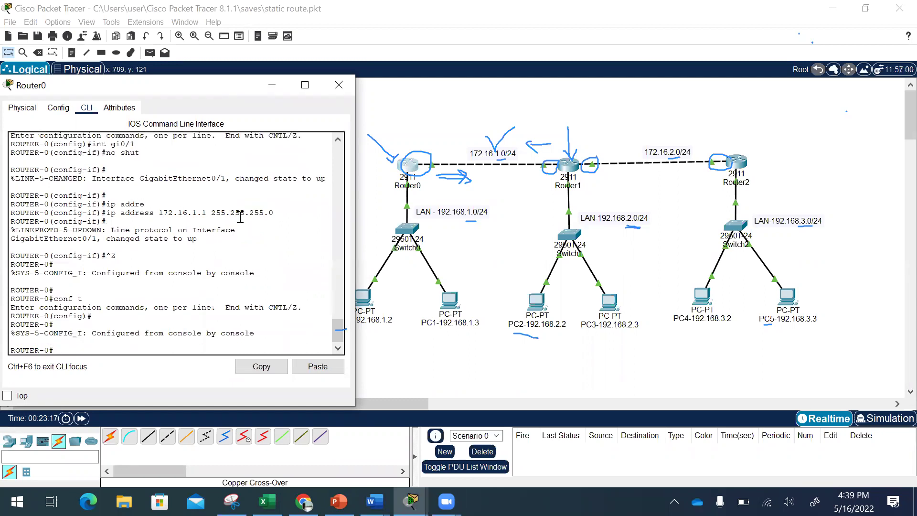
key("Return")
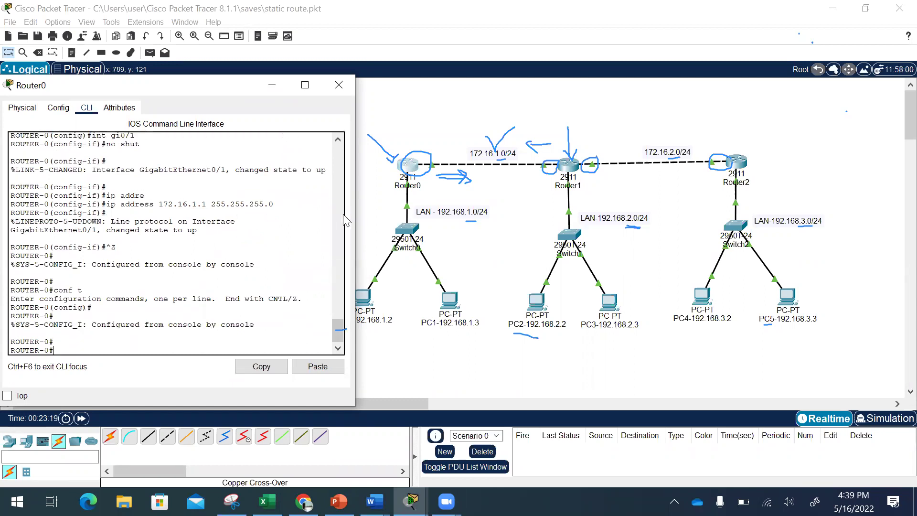
Bring Router0's command line back up and display its routing table with sh ip route
left_click(858, 278)
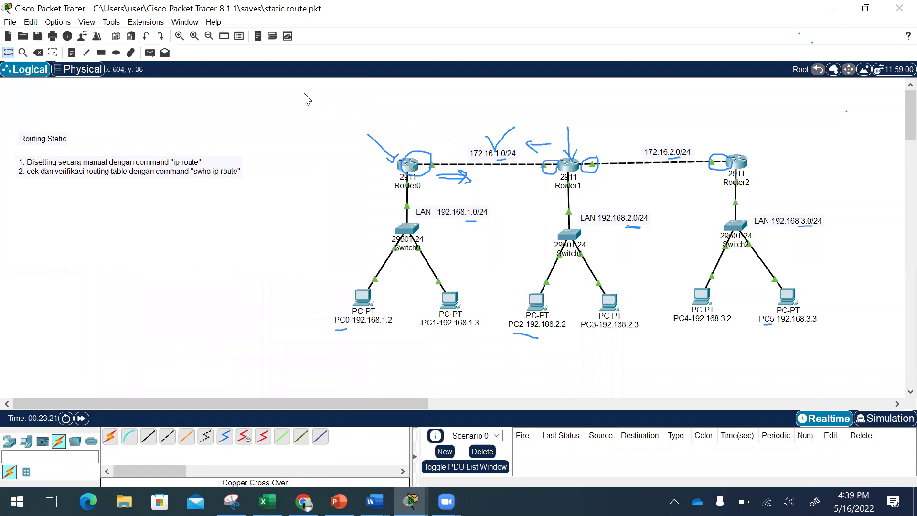
left_click_drag(411, 182, 410, 184)
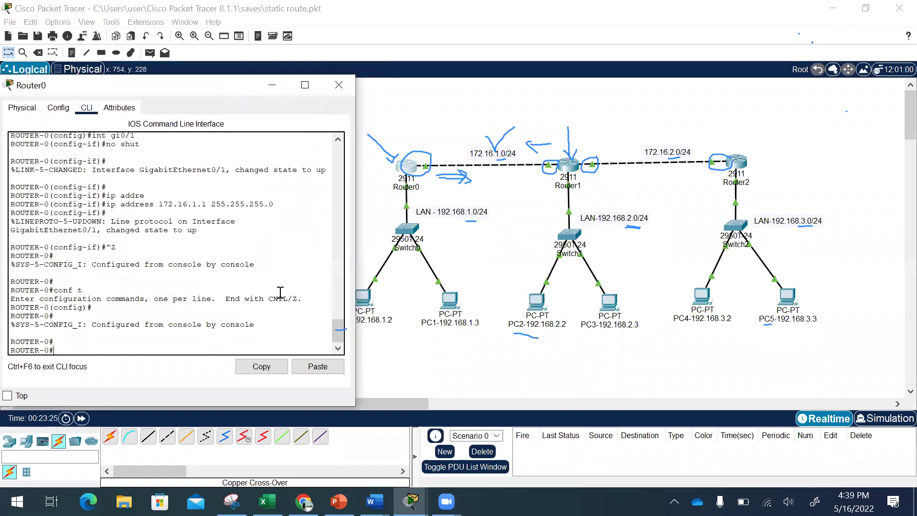
type("sh ip route")
key("Return")
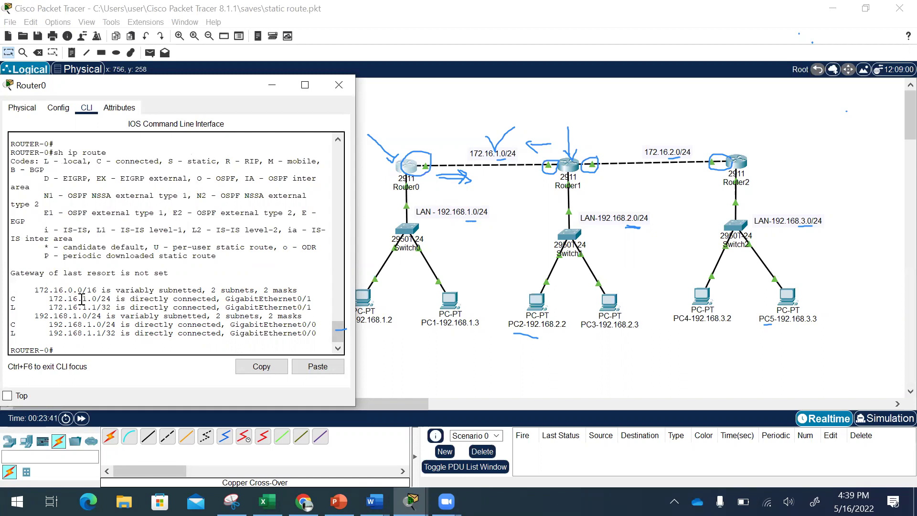
Highlight the connected routes 172.16.1.0/24 and 192.168.1.0/24 and their outgoing interfaces in Router0's routing table
left_click_drag(48, 298, 97, 299)
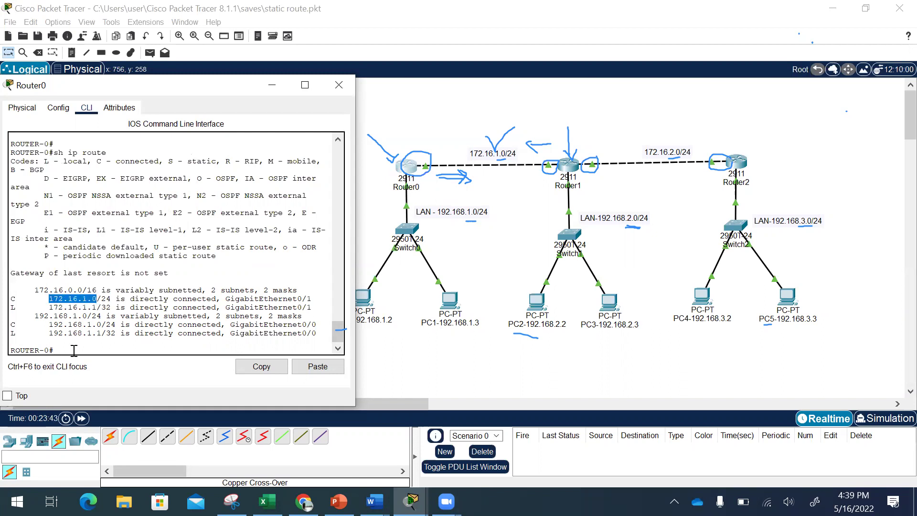
left_click_drag(13, 300, 225, 300)
left_click(318, 299)
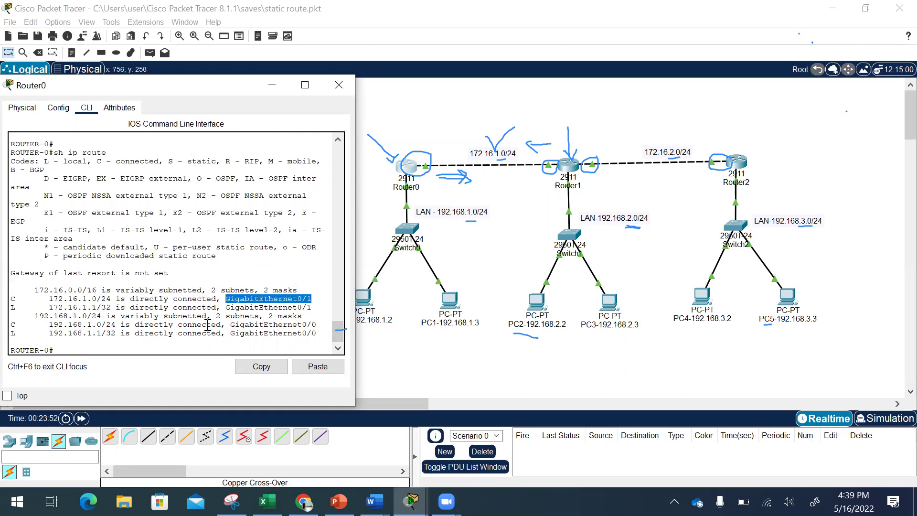
left_click(10, 324)
left_click_drag(10, 324, 321, 325)
left_click_drag(48, 325, 116, 326)
left_click_drag(230, 324, 319, 326)
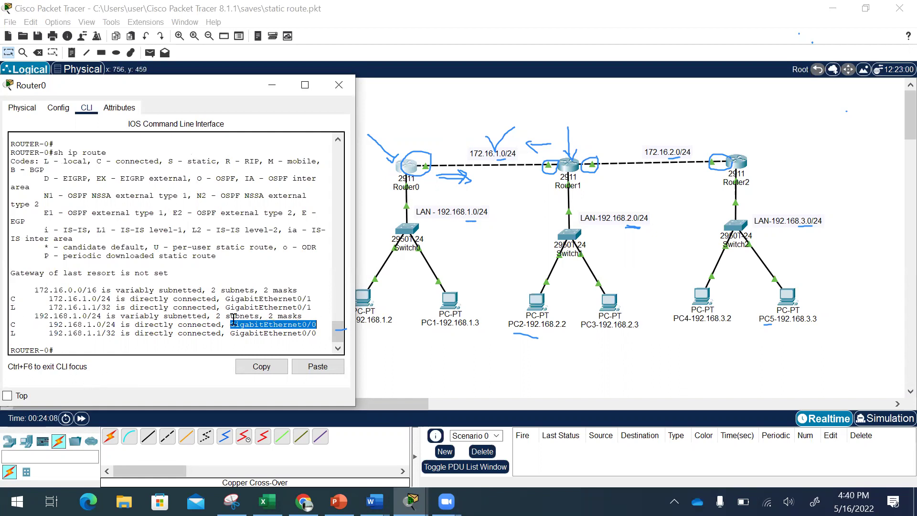
Highlight the local routes 172.16.1.1/32 and 192.168.1.1/32 in Router0's routing table
left_click_drag(45, 308, 323, 308)
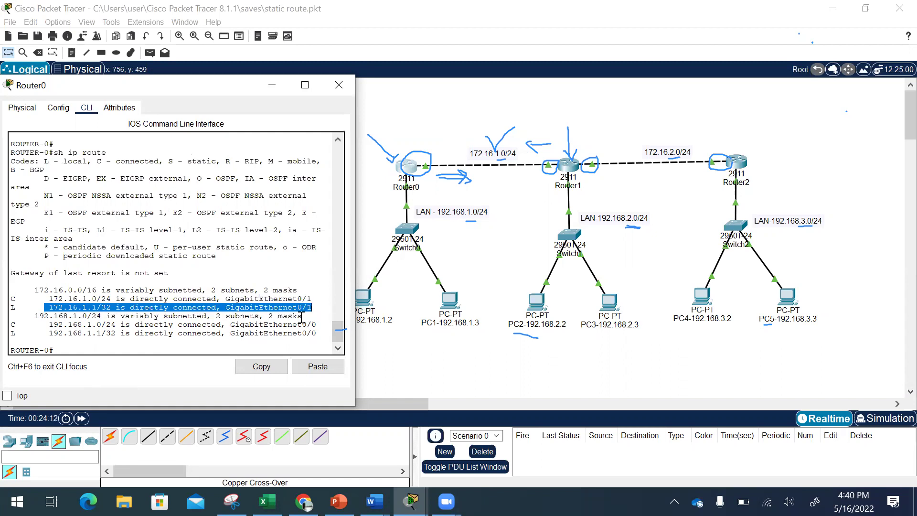
left_click(99, 310)
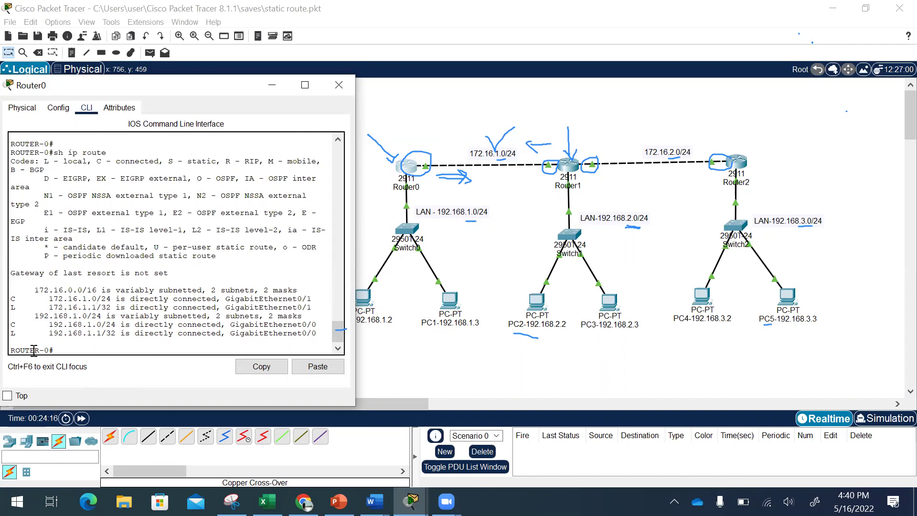
left_click_drag(51, 333, 320, 340)
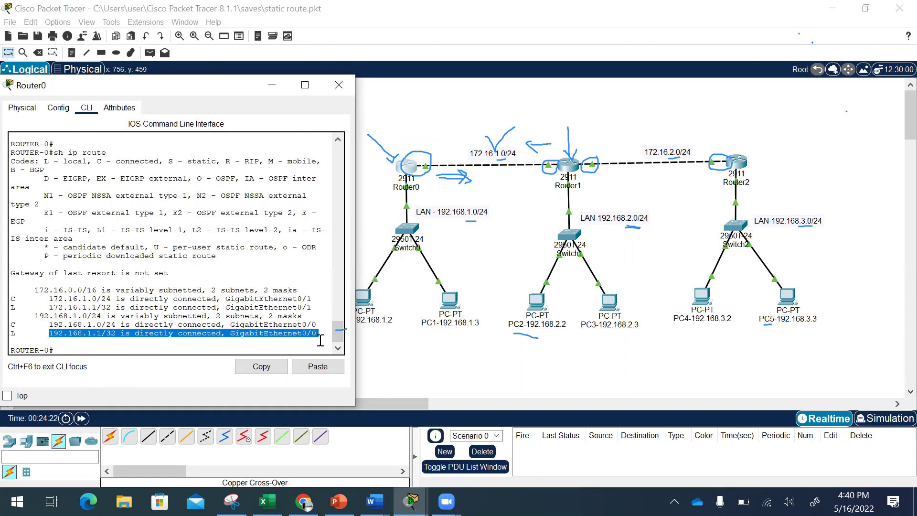
left_click(319, 337)
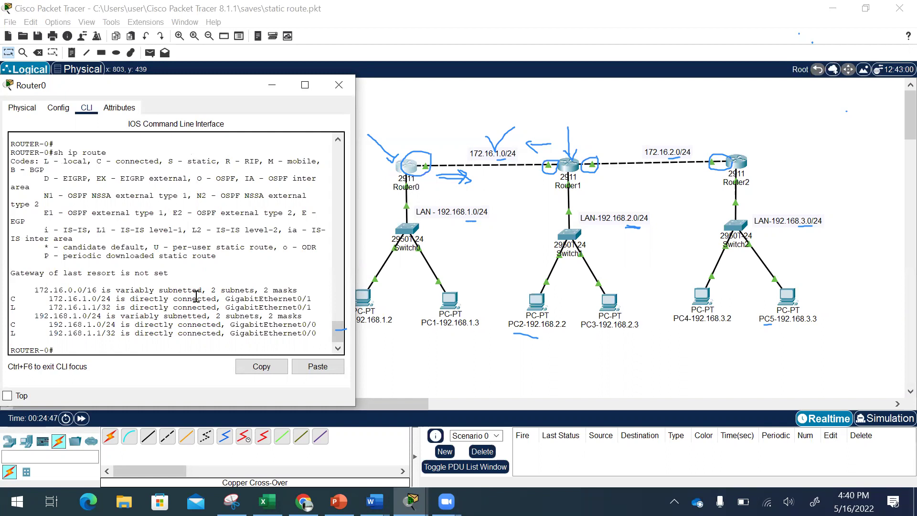
Try to add a static route to 192.168.2.0 255.255.255.0 via 172.16.1.2 from Router0's privileged mode
type("ip")
key("BackSpace")
type("route 192.168.2.0 255.255.255.0 172.1")
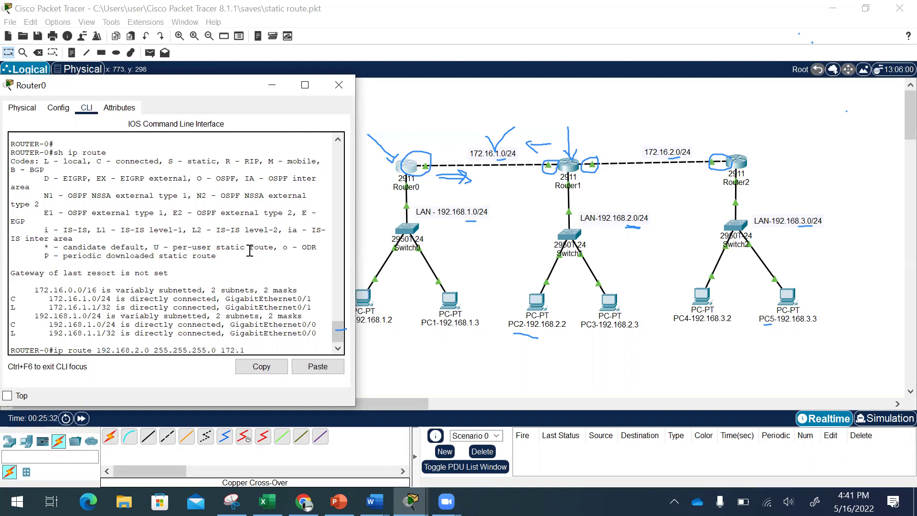
type(".2")
key("Return")
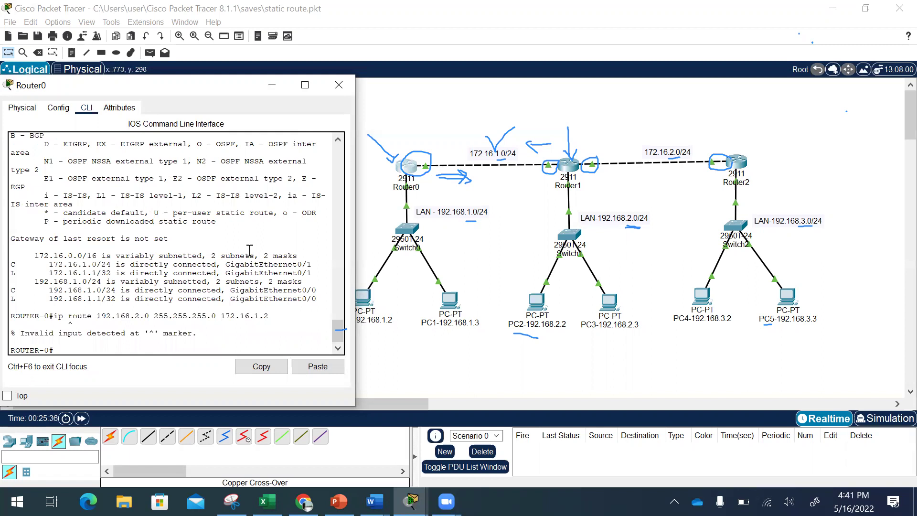
Enter global configuration mode on Router0 with conf t
type("conf t")
key("Return")
type("no shut")
key("Up")
key("Return")
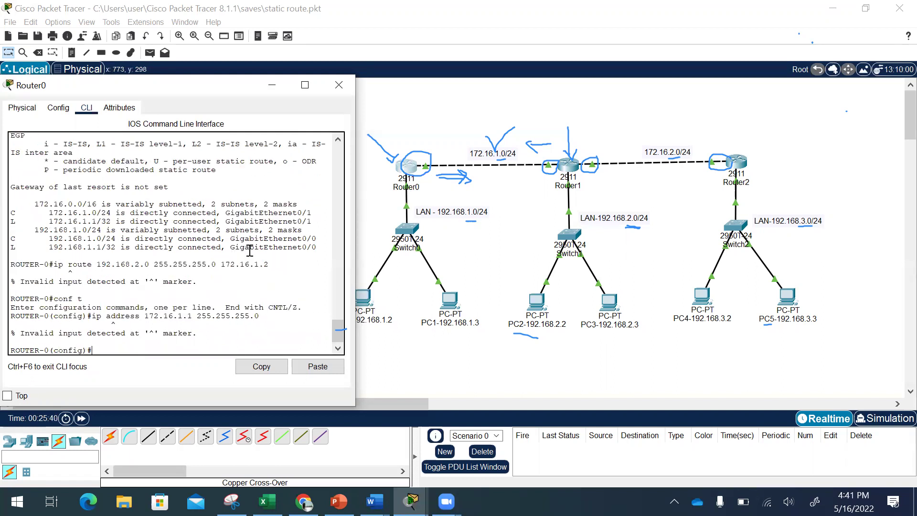
type("int gi0/1")
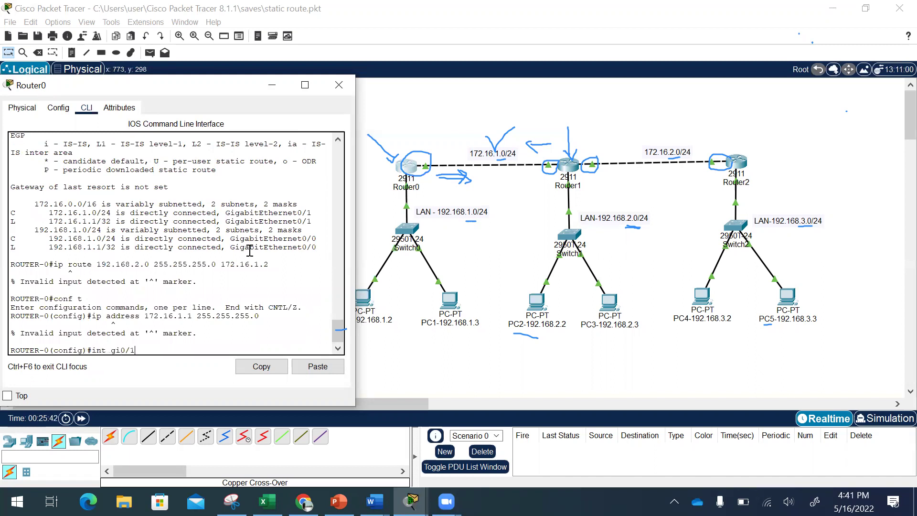
key("Up")
key("Down")
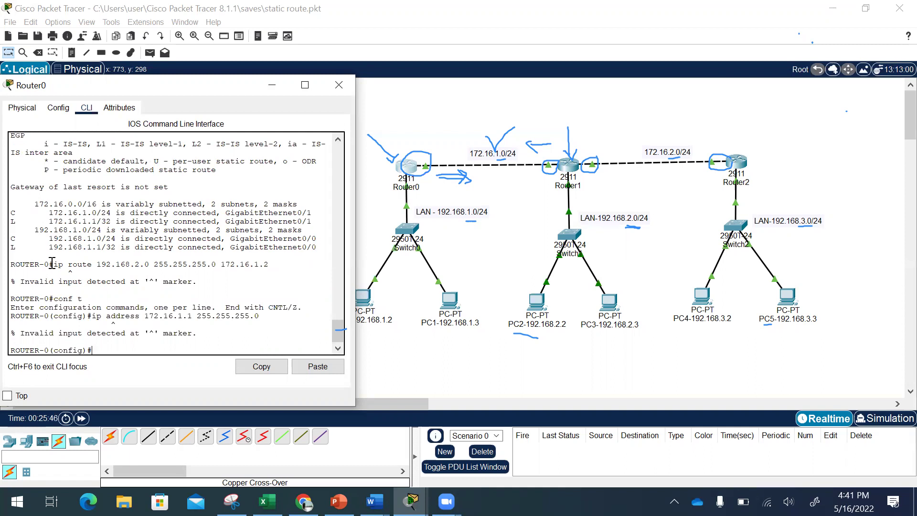
Add a static route on Router0 to 192.168.2.0 255.255.255.0 via 172.16.1.2, consulting the ip route parameter help
type("ip route")
key("Tab")
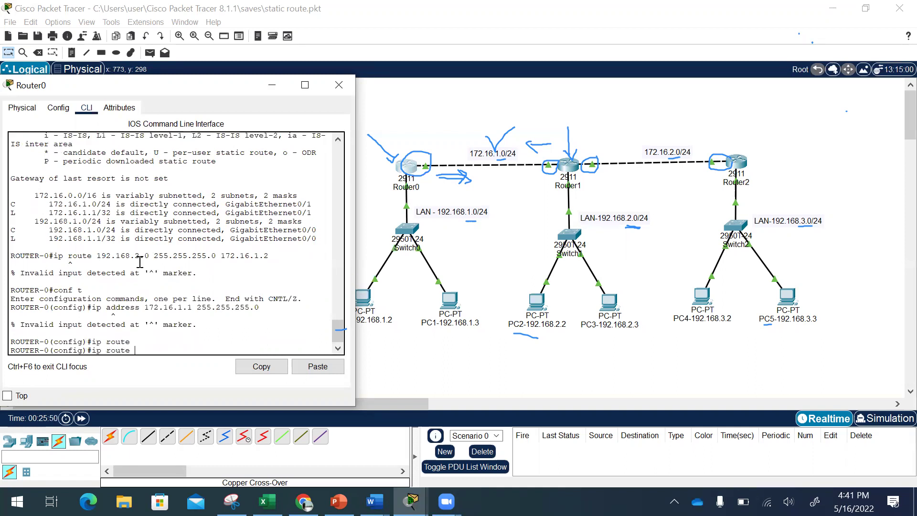
type("?")
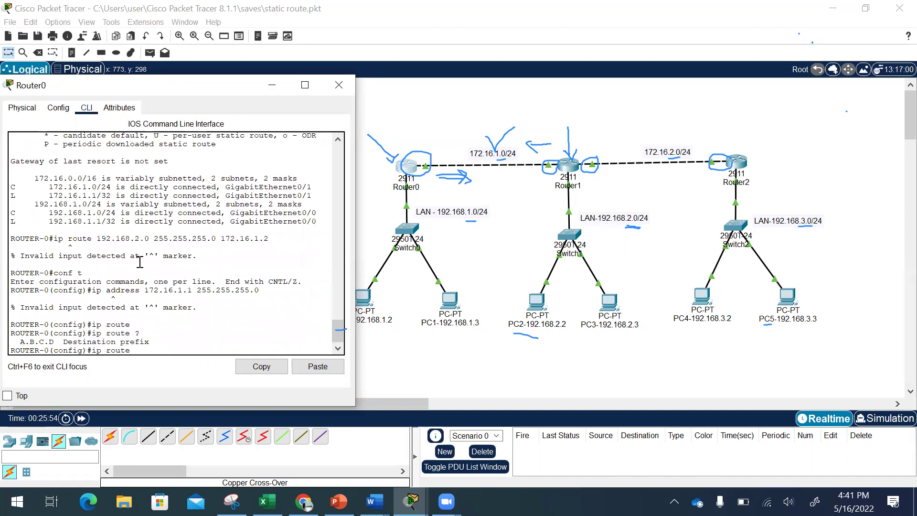
type("192.168.2.0 ?")
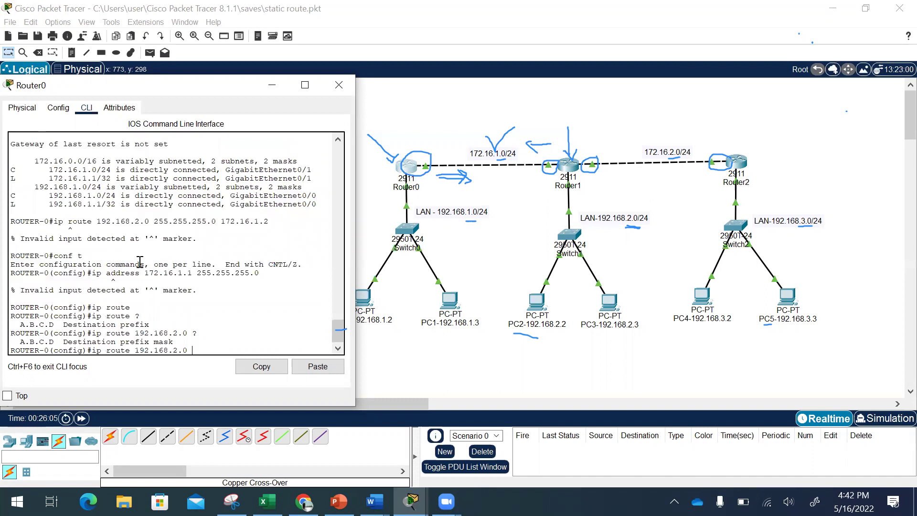
type("255.255.255.0 172.16.1.2")
key("Return")
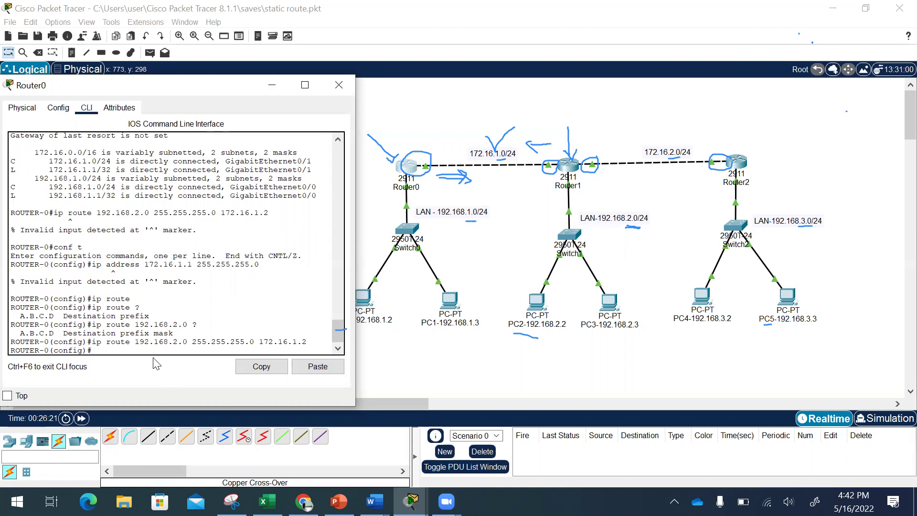
Exit Router0's configuration mode and display the updated routing table with sh ip route
type("it")
key("Return")
key("Return")
key("Return")
key("Return")
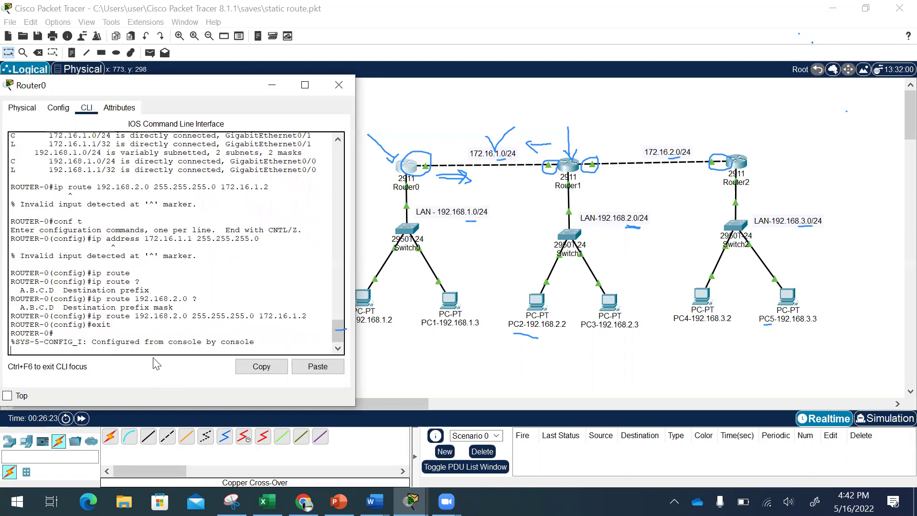
type("sh ip route")
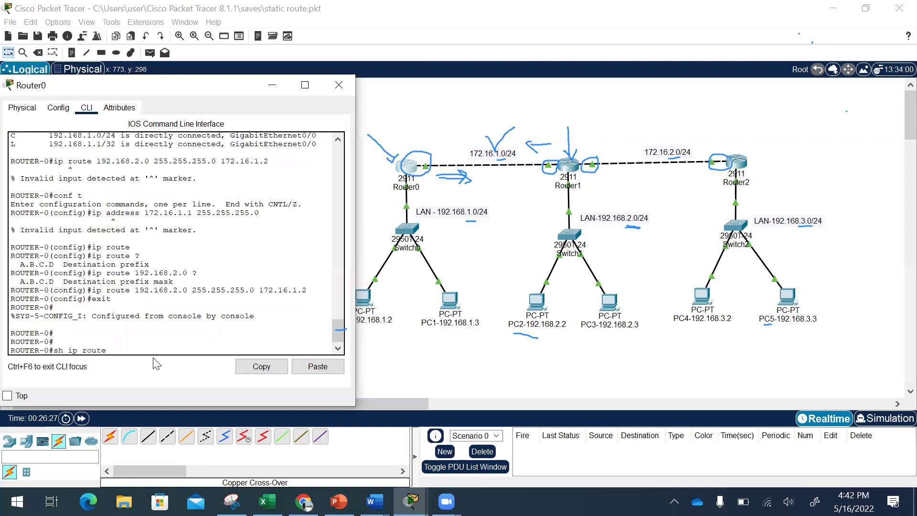
key("Return")
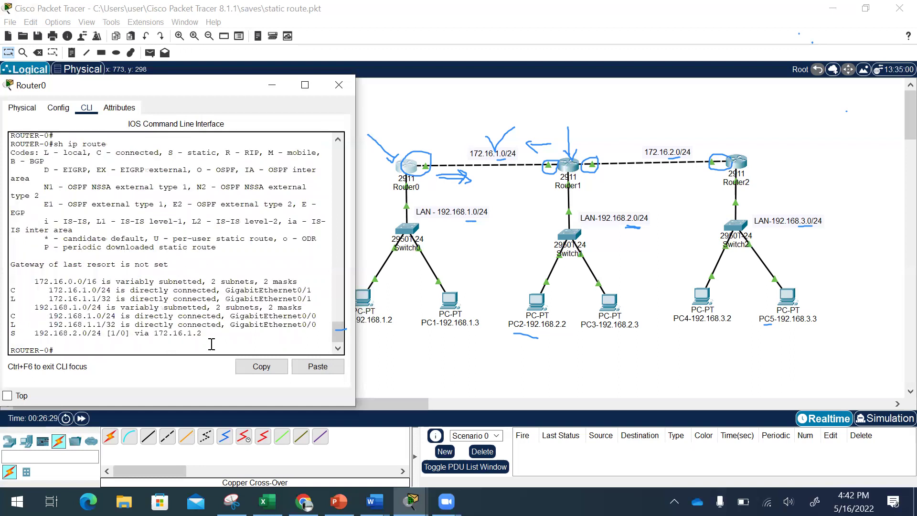
Highlight the static route entry for 192.168.2.0/24 and its S code in Router0's routing table
left_click_drag(209, 333, 18, 333)
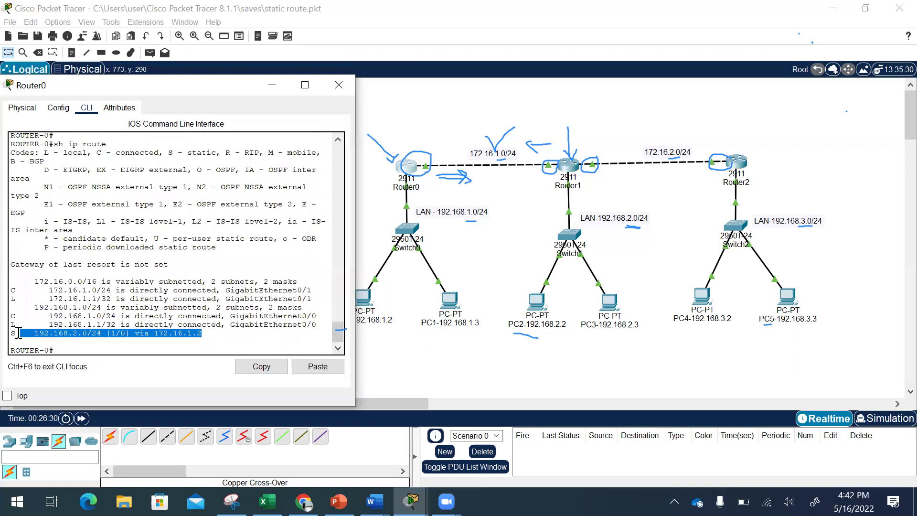
left_click(119, 351)
double_click(13, 333)
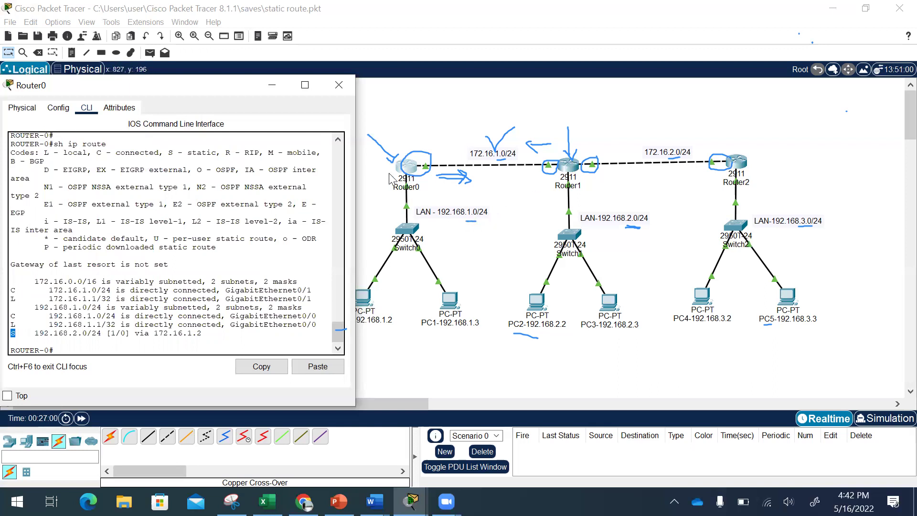
Open Router1's command line beside the topology and enter global configuration mode
left_click(569, 167)
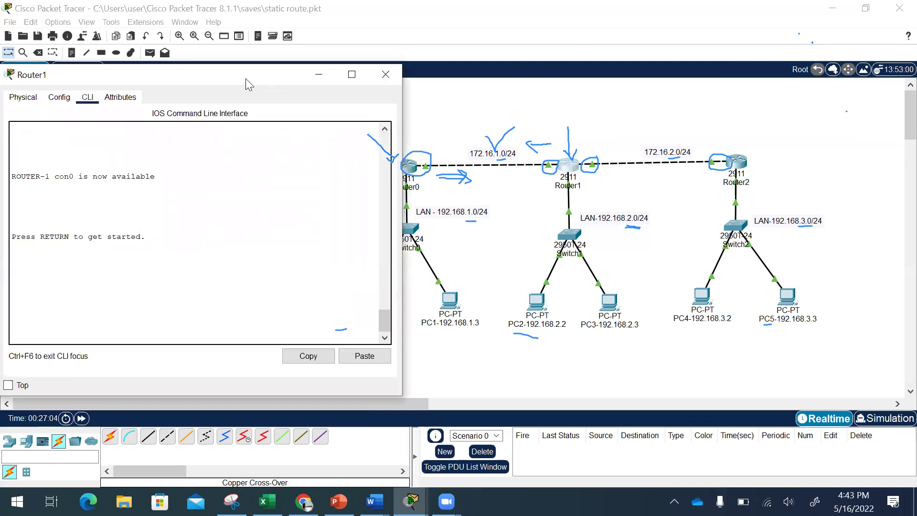
left_click_drag(246, 78, 242, 83)
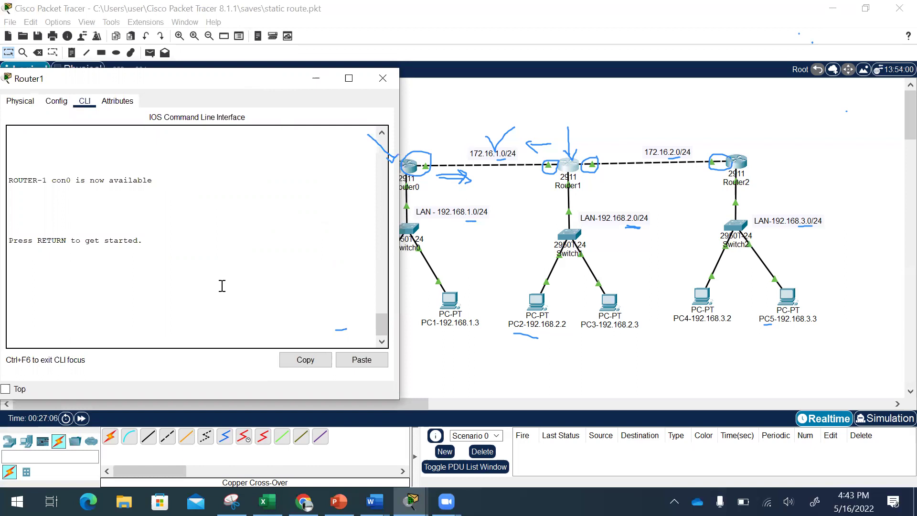
key("Return")
type("ena")
key("Return")
type("conf t")
key("Return")
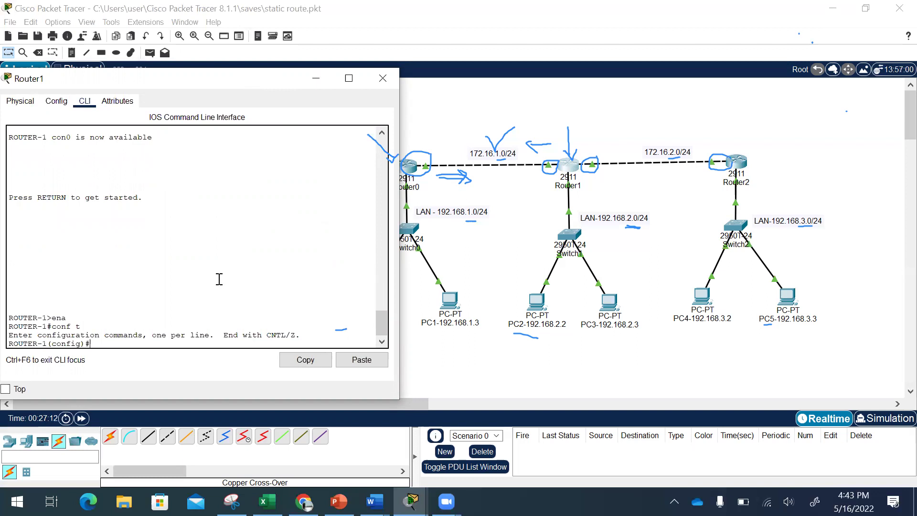
Add a static route on Router1 to 192.168.1.0 255.255.255.0 via 172.16.1.1
type("ip route 192.168.1.0 255.255.255.0")
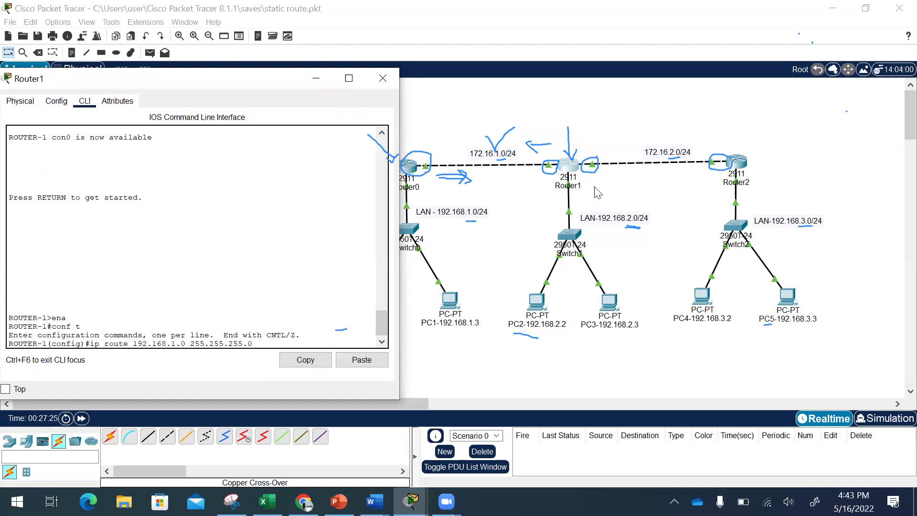
type("172.16.1.1")
key("Return")
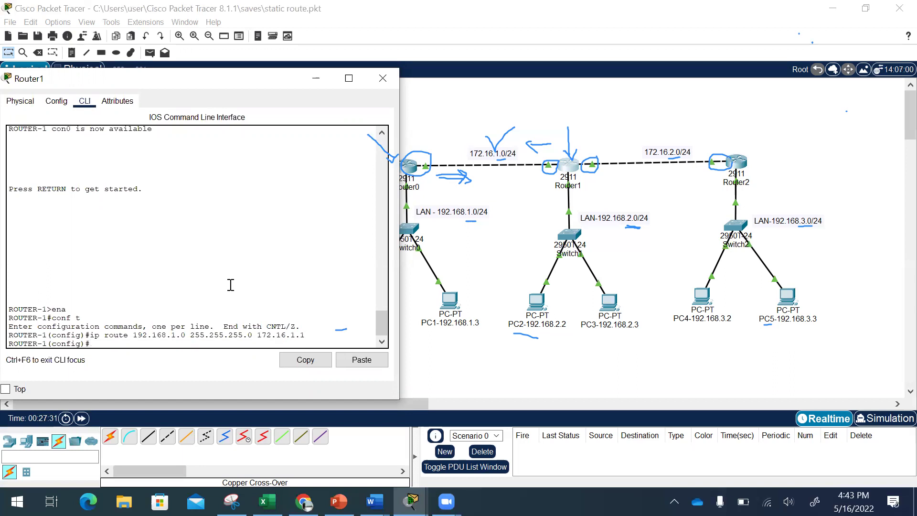
Exit Router1's configuration mode and display its routing table with sh ip route
type("exit")
key("Return")
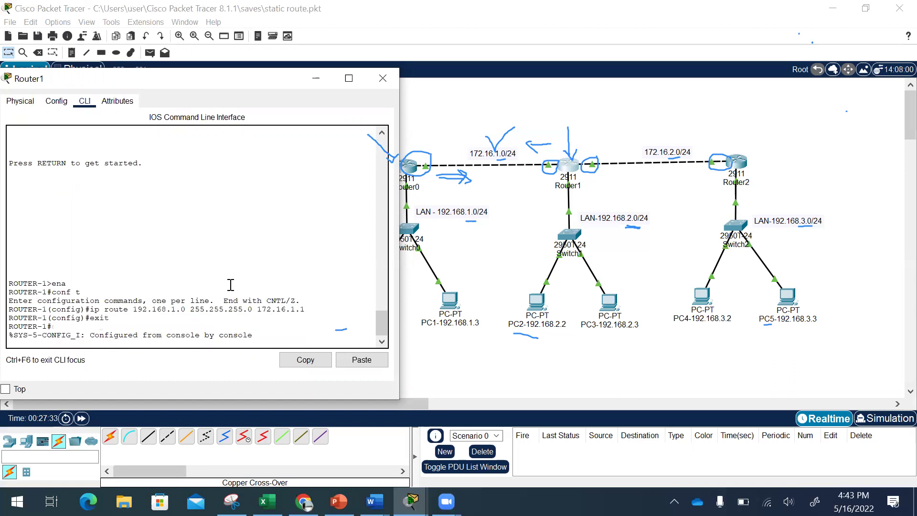
type("sh ip ro")
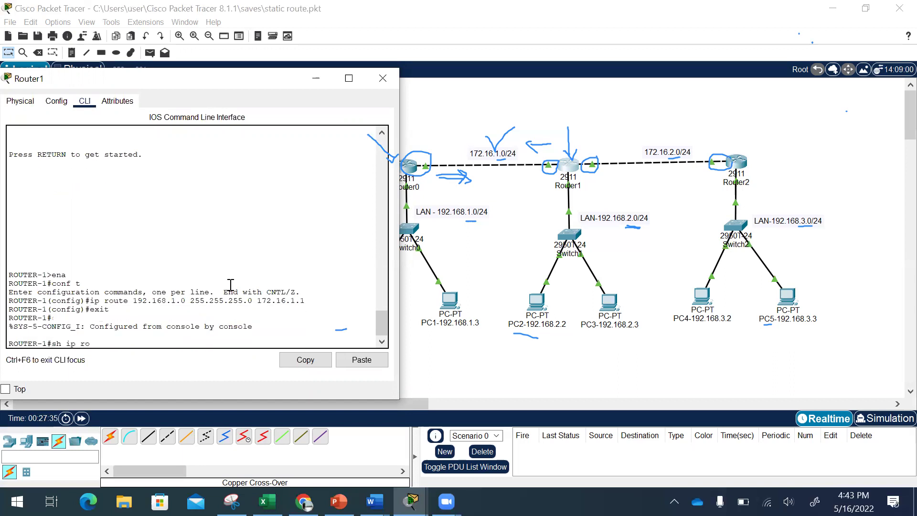
type("ute")
key("Return")
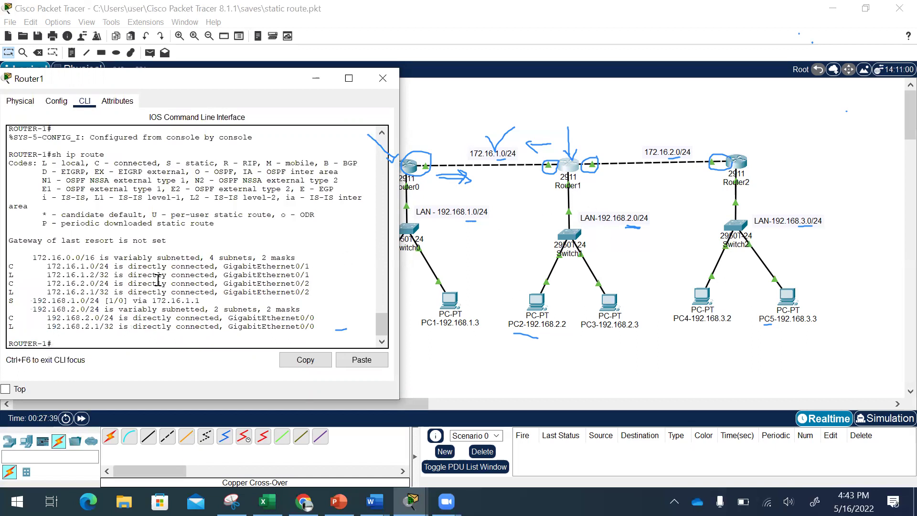
Highlight the static route entry for 192.168.1.0/24 and its next hop 172.16.1.1 in Router1's routing table
left_click_drag(9, 300, 233, 310)
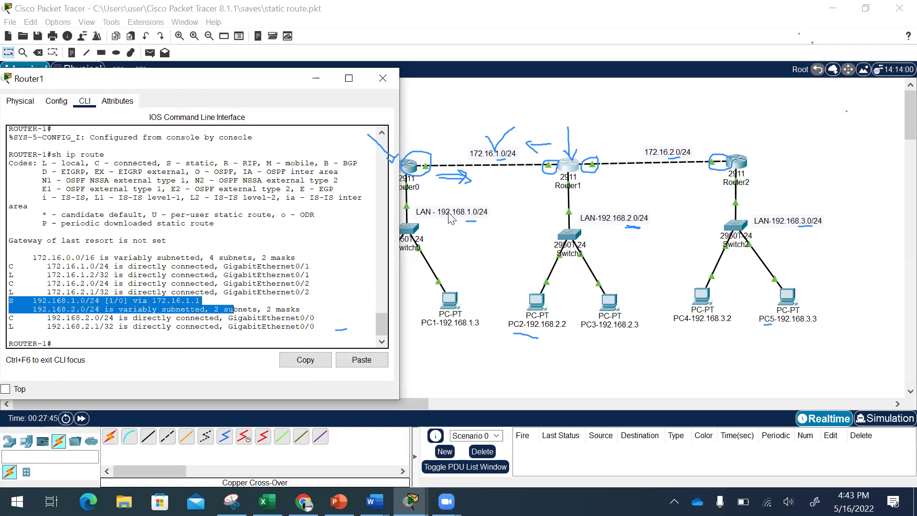
left_click(238, 301)
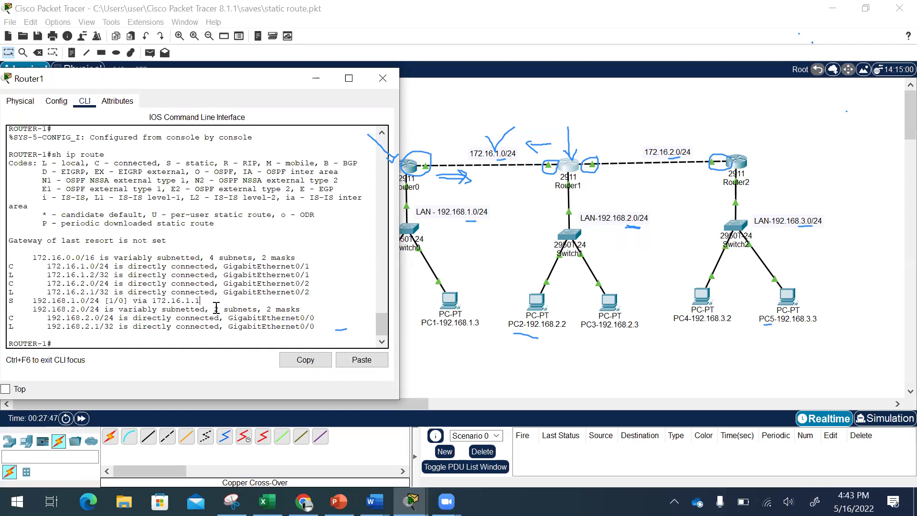
left_click_drag(200, 301, 155, 304)
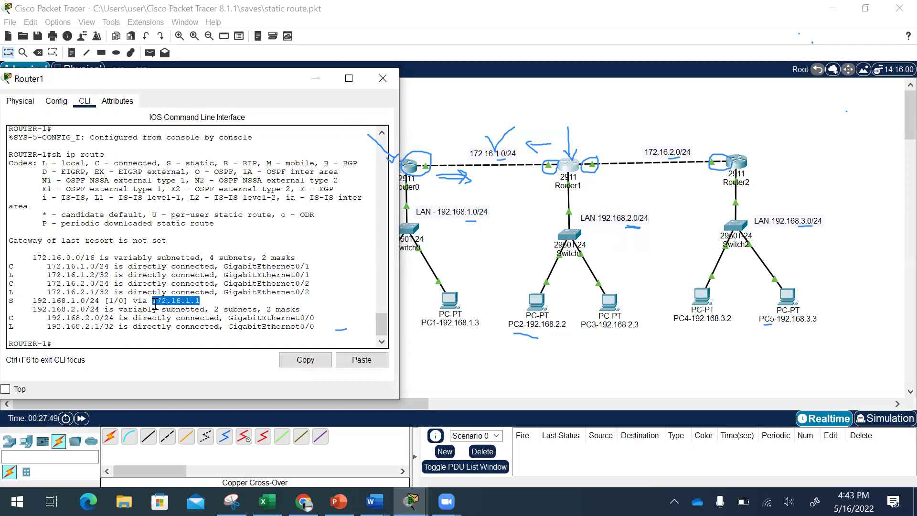
left_click(270, 302)
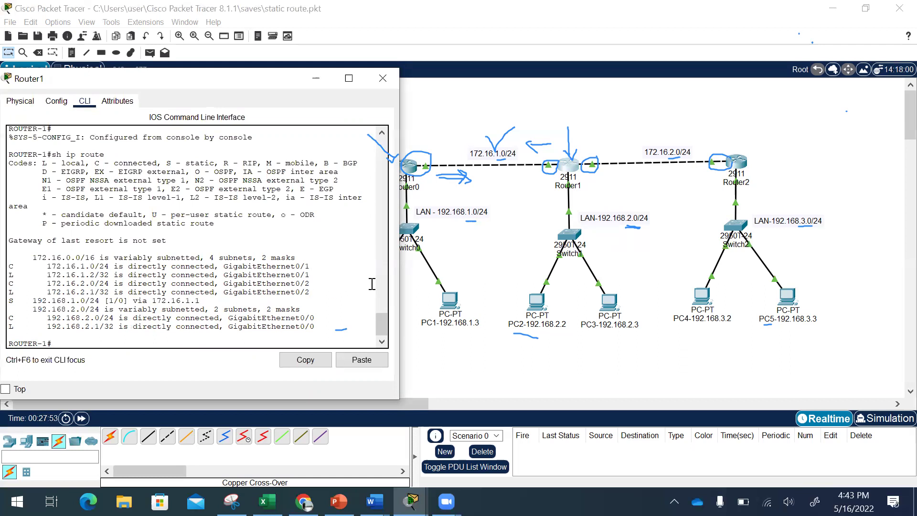
Open PC3's Command Prompt in a window placed beside the topology
left_click(597, 378)
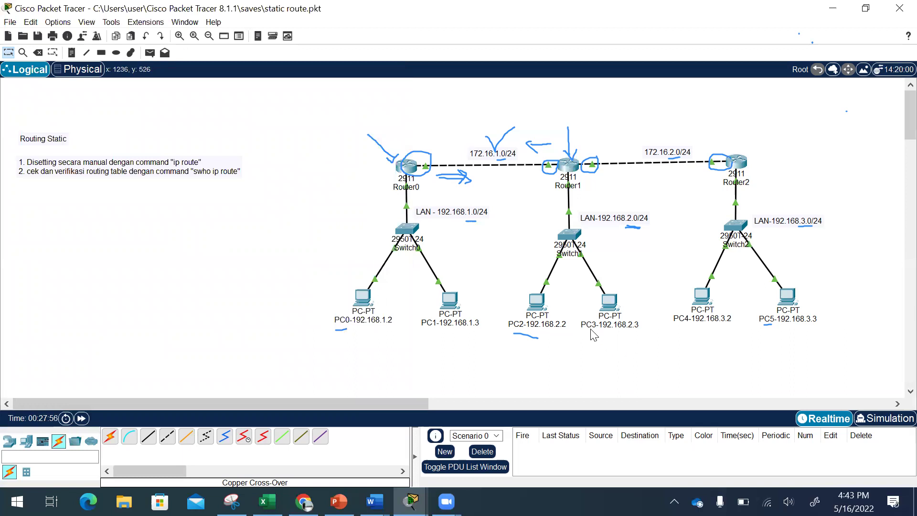
left_click(610, 306)
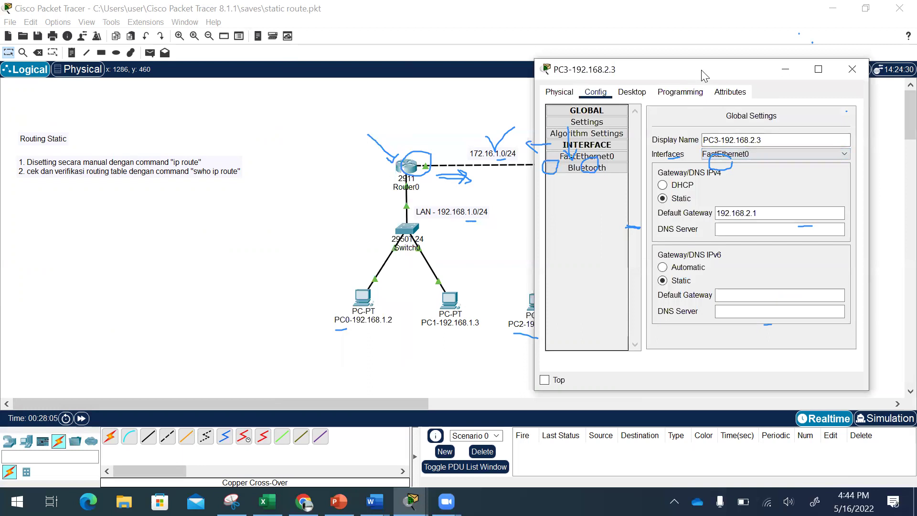
left_click_drag(704, 76, 176, 78)
left_click(103, 95)
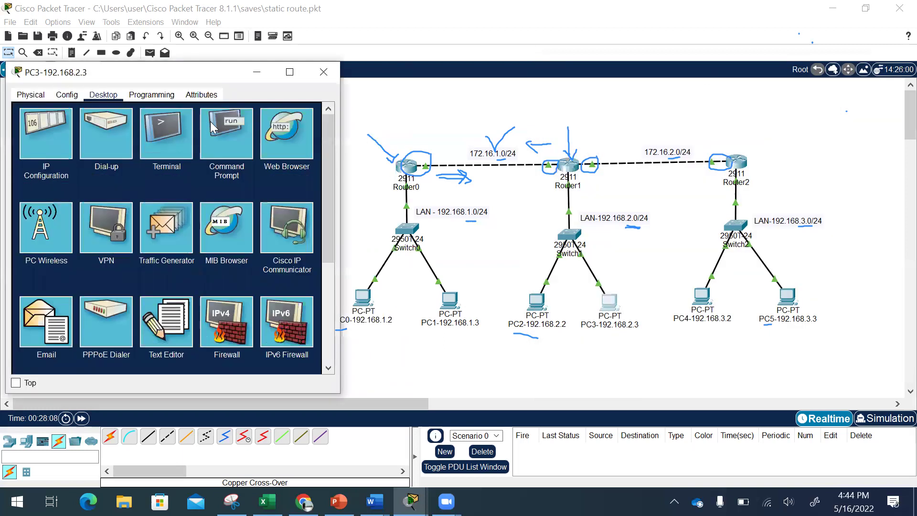
left_click(213, 125)
Display PC3's IP settings with ipconfig and ping PC0 at 192.168.1.2
type("ipconfig")
key("Return")
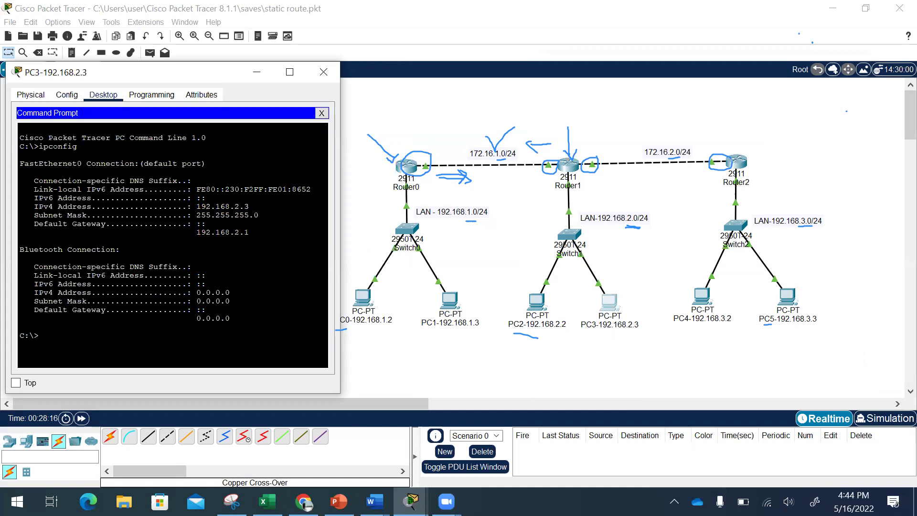
type("ping 192.168.1.2")
key("Return")
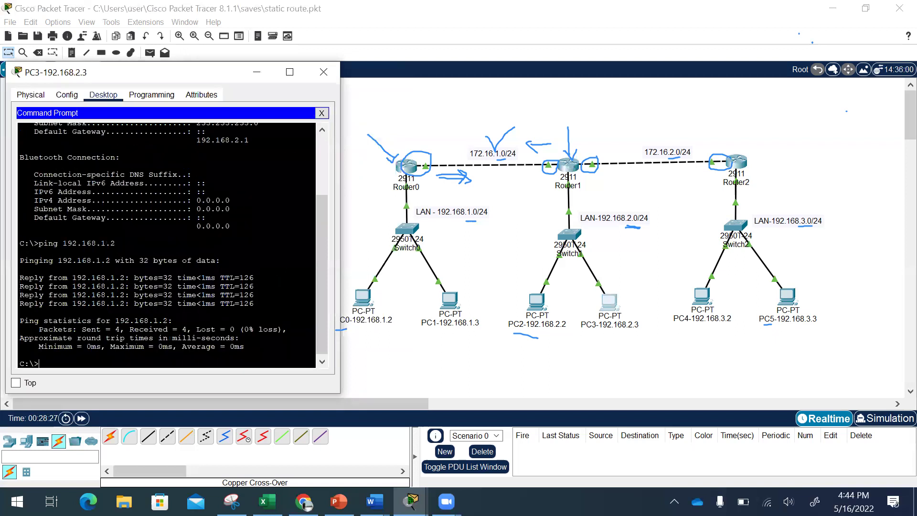
Open PC0's Command Prompt in a window placed beside the topology
left_click(363, 298)
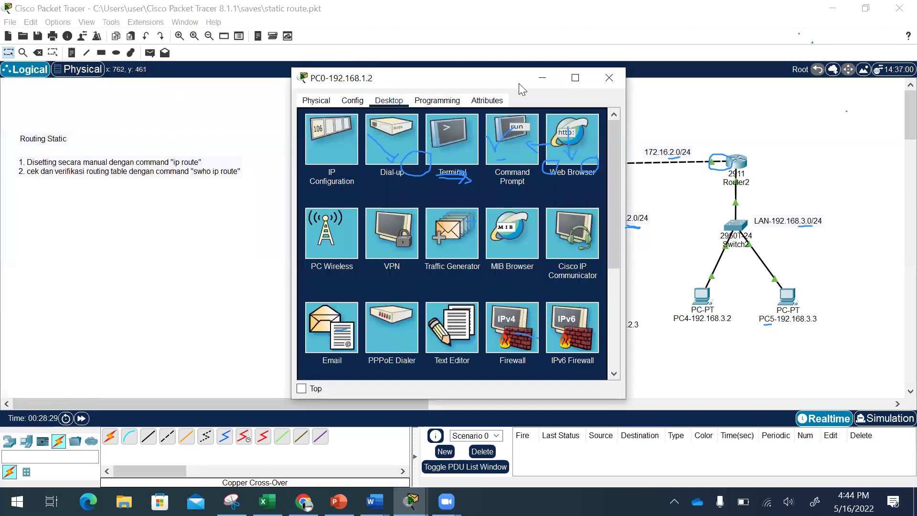
left_click_drag(504, 84, 210, 80)
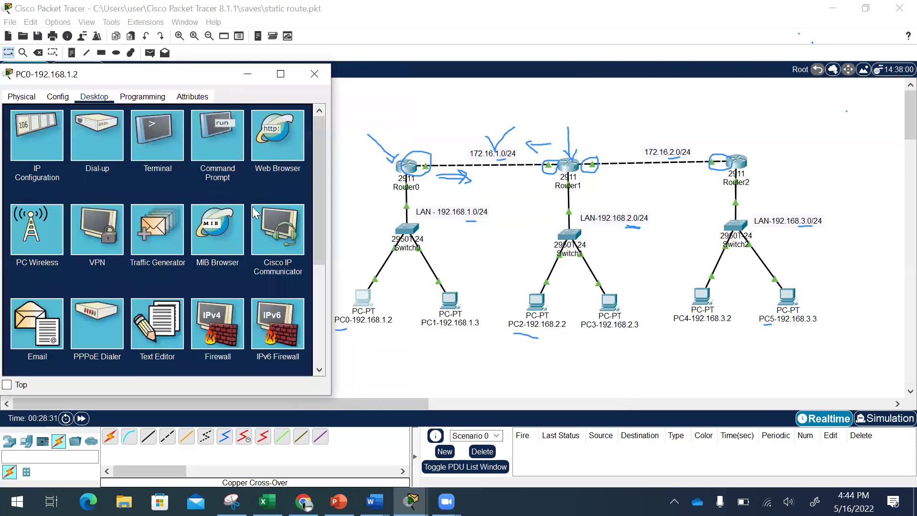
left_click(205, 139)
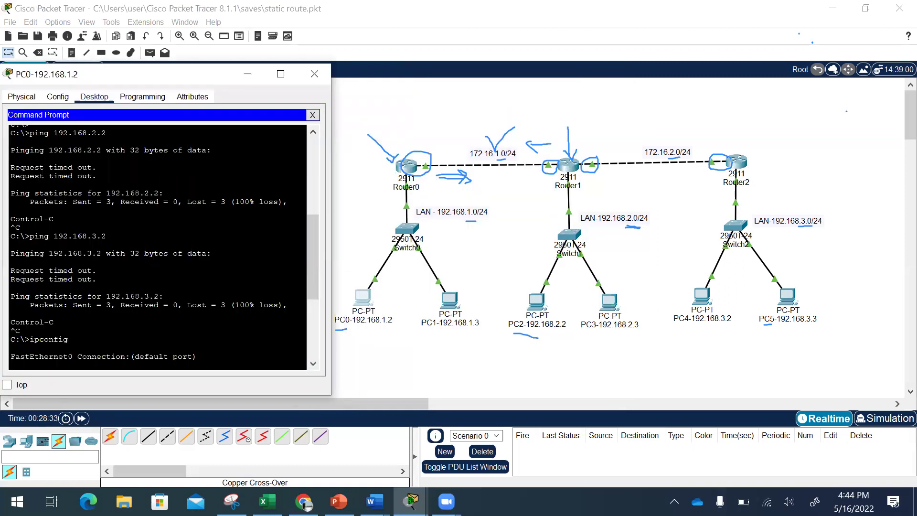
Ping PC3 at 192.168.2.3 and PC5 at 192.168.3.3 from PC0
key("Return")
type("ping 192.168.2.3")
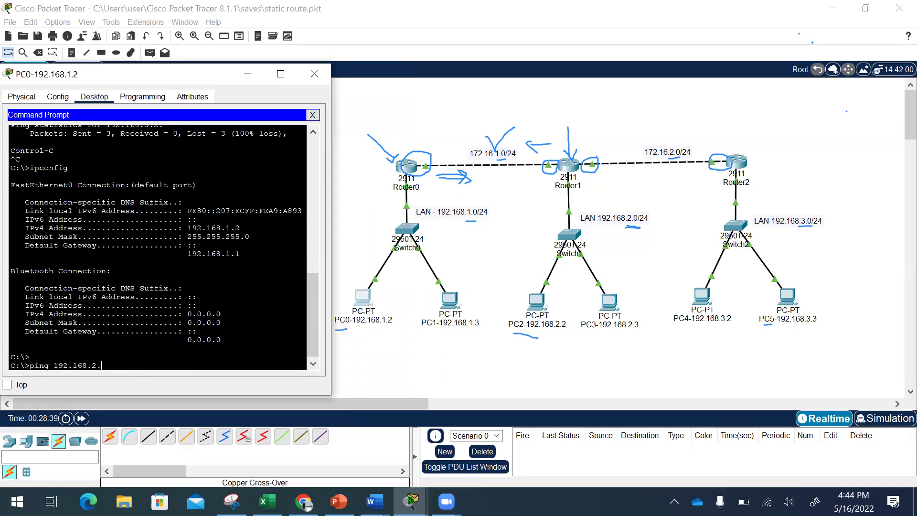
key("Return")
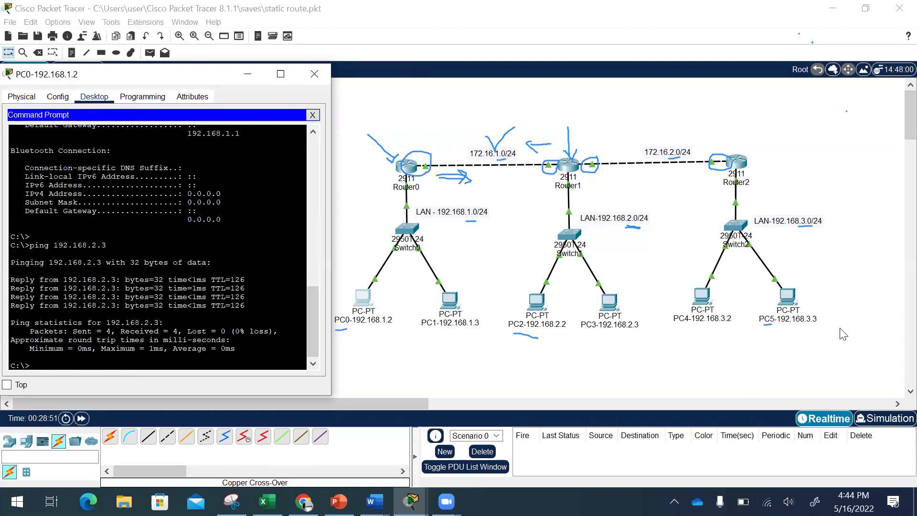
type("ping 192.168.3.3")
key("Return")
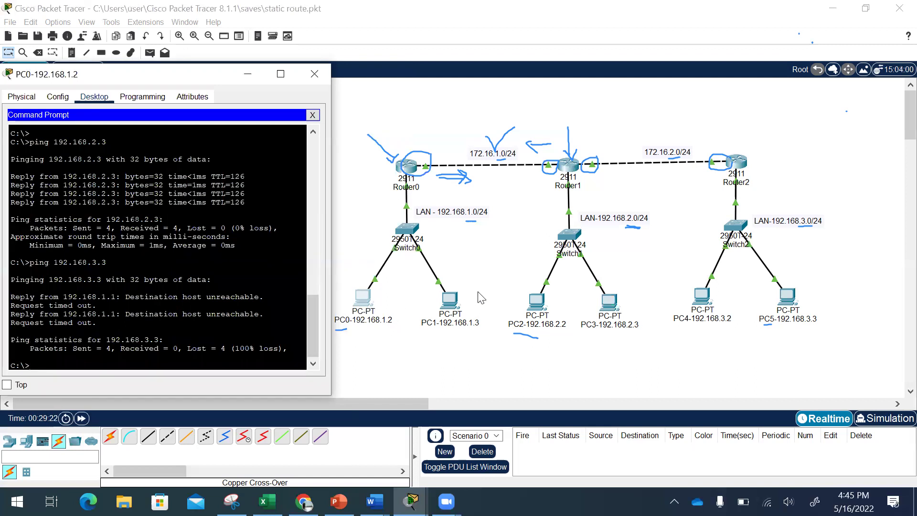
Open Router0's command line and display its routing table with sh ip route
left_click(406, 168)
left_click(406, 169)
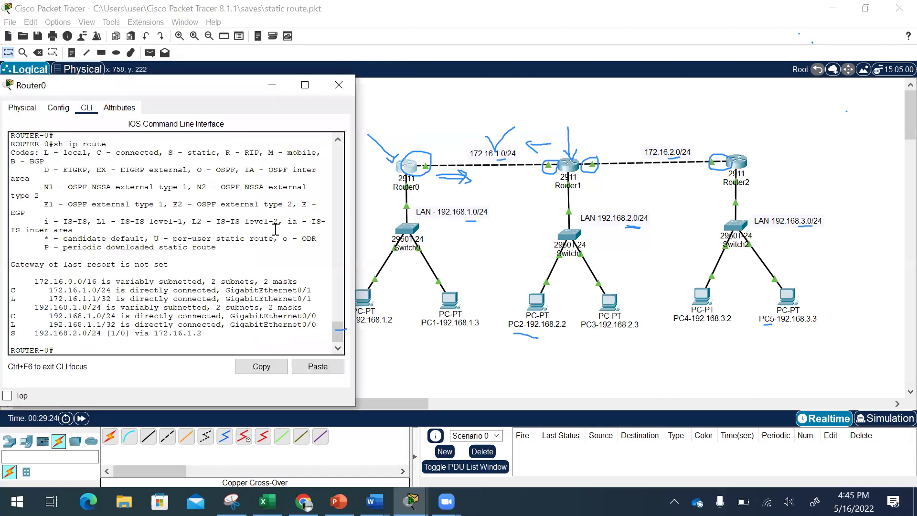
type("sh ip route")
key("Return")
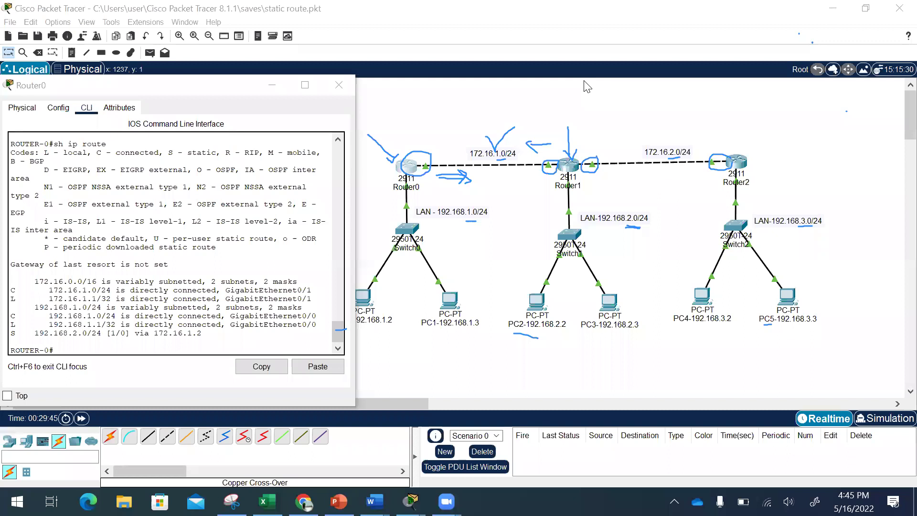
mouse_move(799, 234)
left_mouse_down()
mouse_move(815, 233)
mouse_move(830, 205)
mouse_move(775, 209)
left_mouse_up()
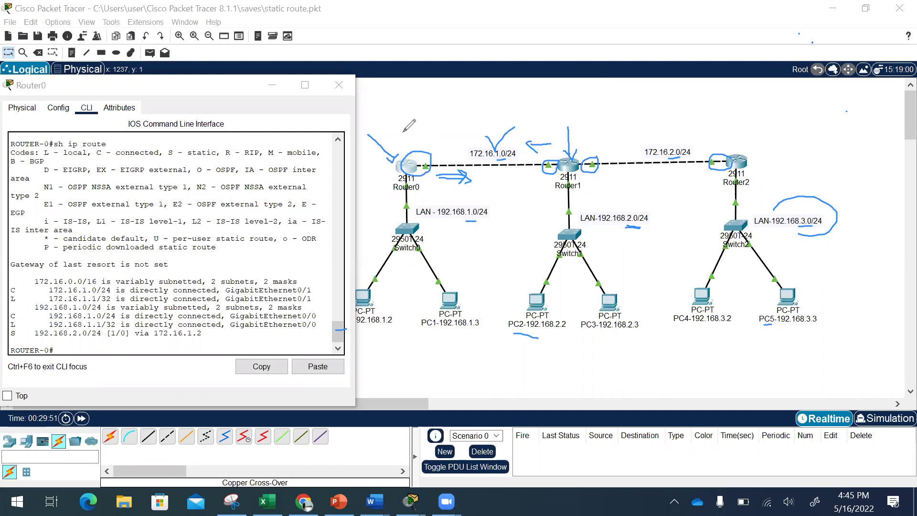
left_click_drag(402, 131, 447, 125)
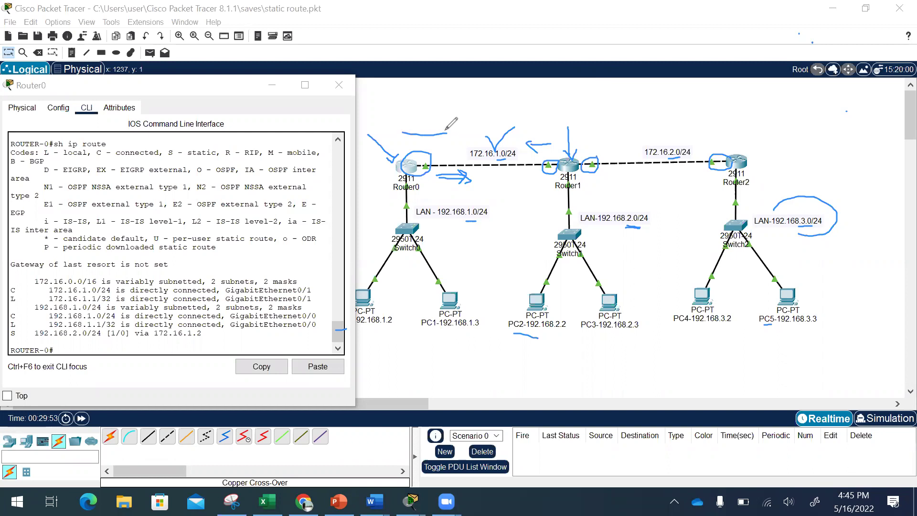